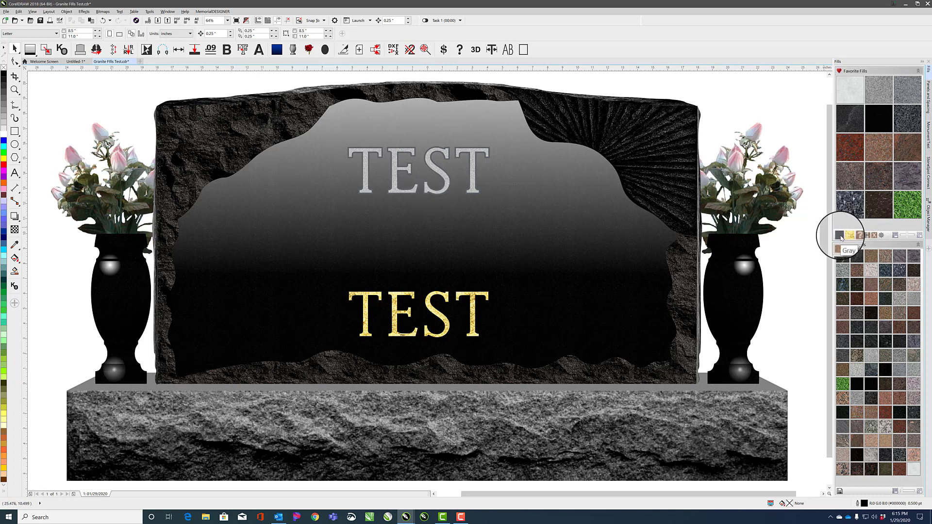
Hide the granite fills across the monument design and show them again.
drag(840, 237, 398, 328)
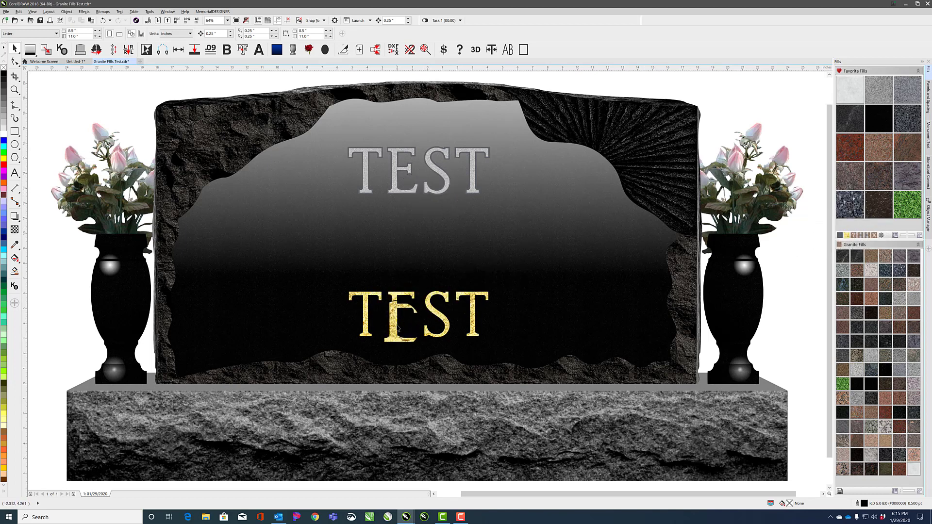
click(860, 238)
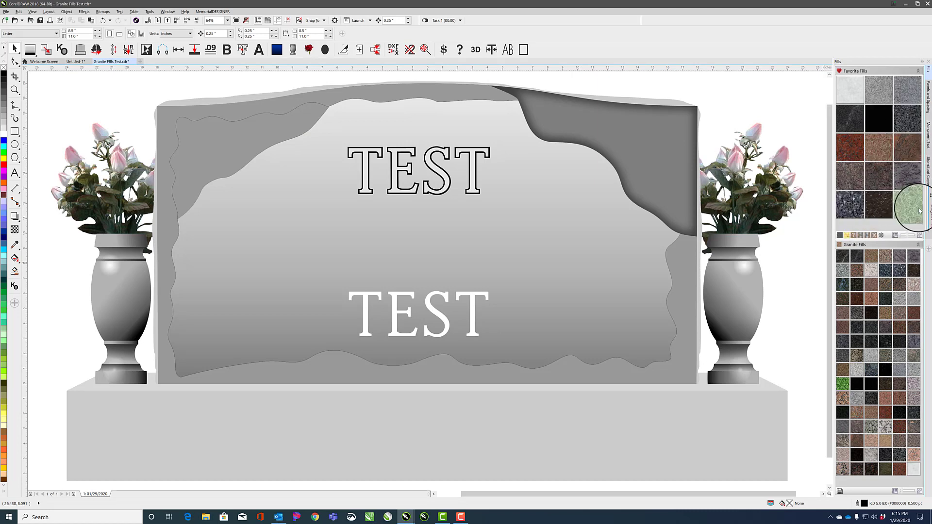
click(867, 237)
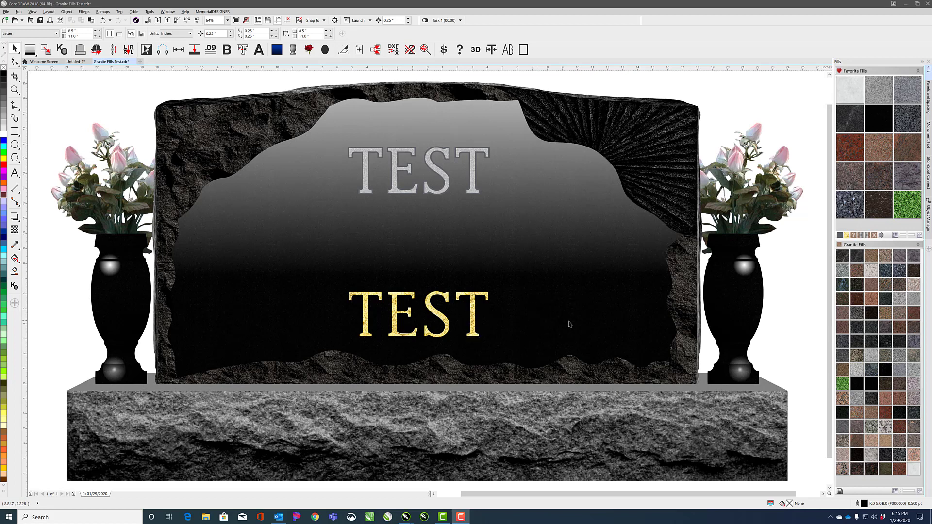
Hide the granite fills so the whole monument shows its plain grey shading.
click(230, 133)
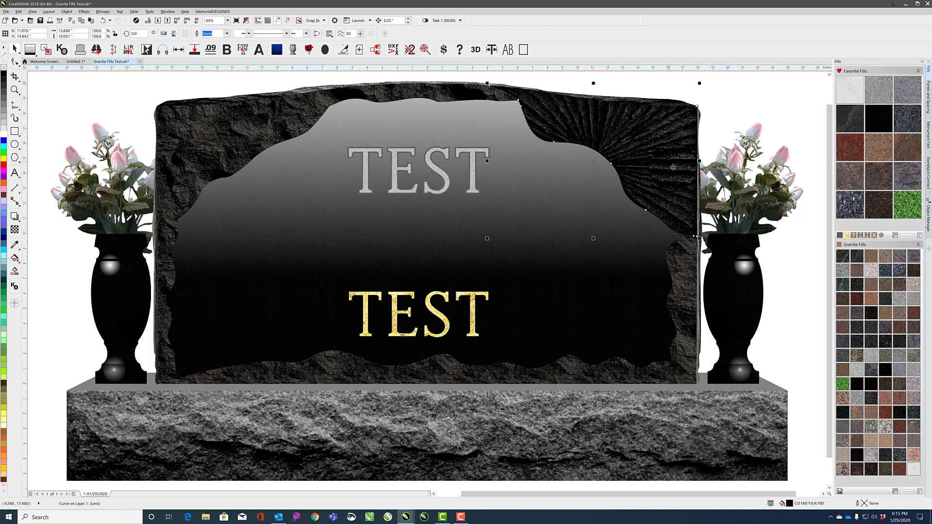
click(860, 235)
click(792, 115)
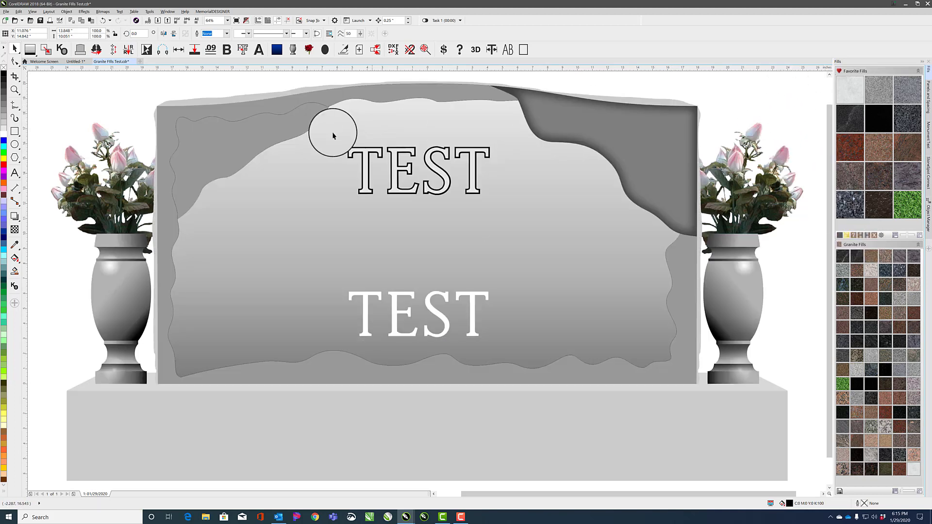
Apply the red granite from the favorite fills to the whole monument.
click(223, 146)
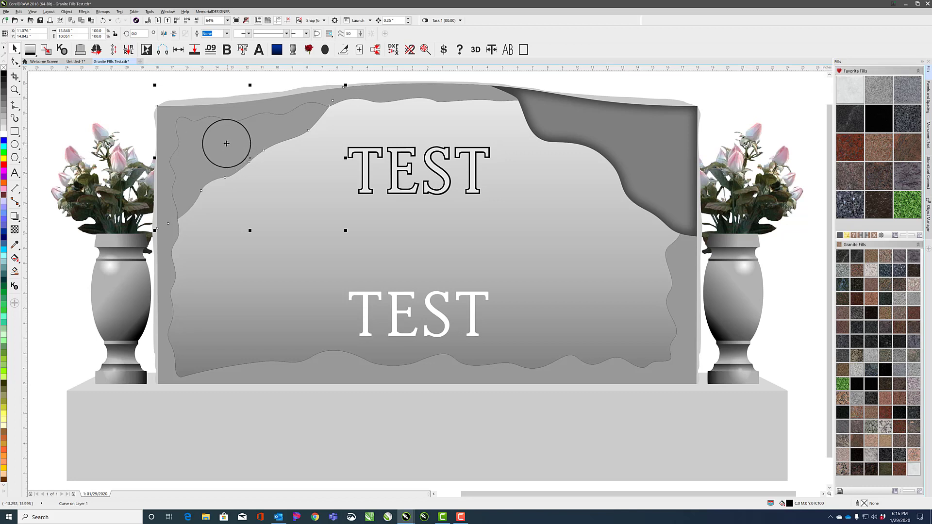
click(626, 131)
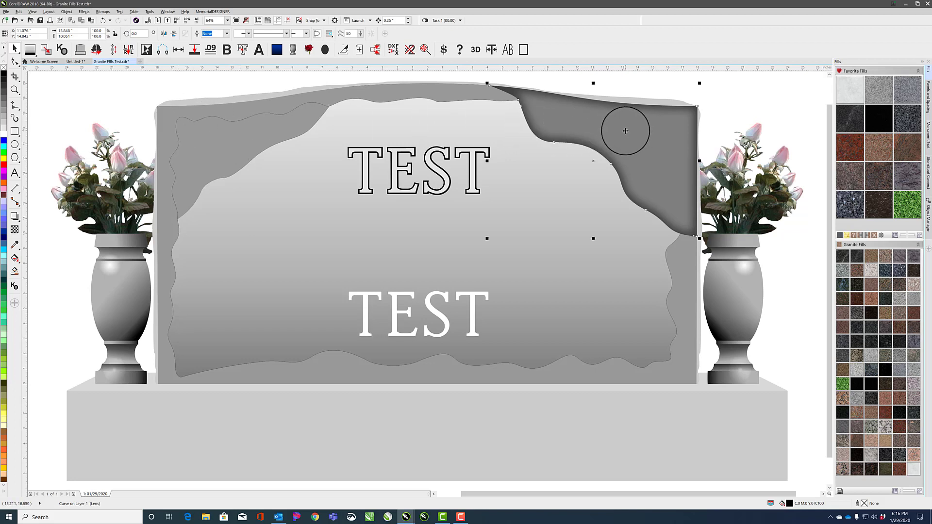
click(755, 111)
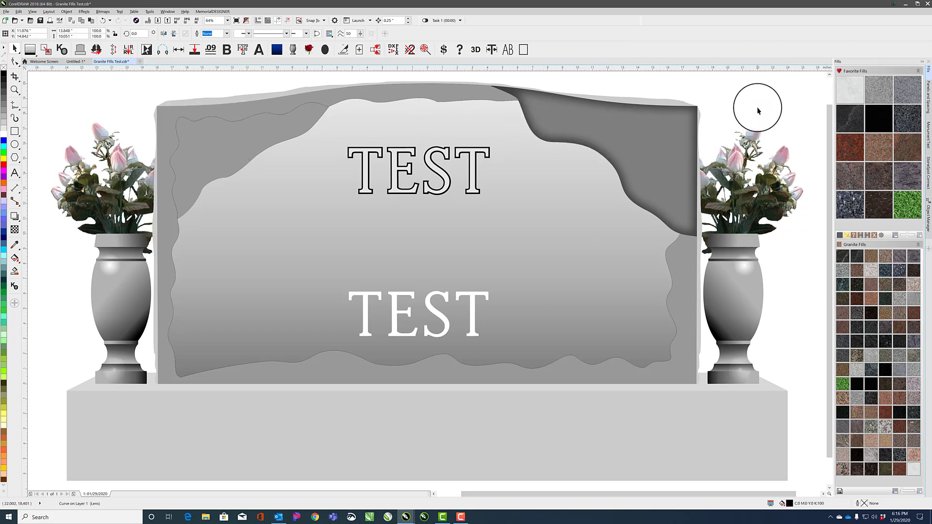
click(851, 154)
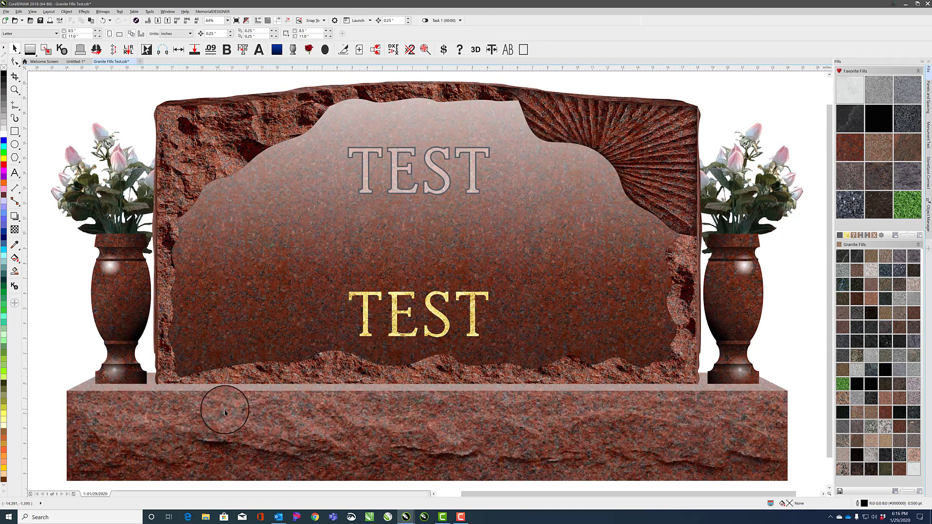
Change the headstone border's fill to the Rock Pitching grey and reapply the red granite.
click(265, 380)
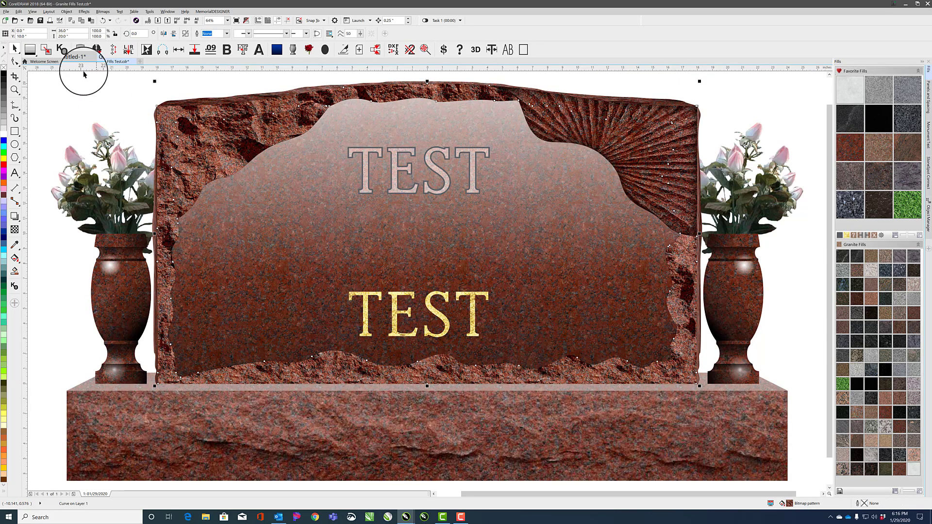
click(32, 53)
click(50, 94)
click(30, 51)
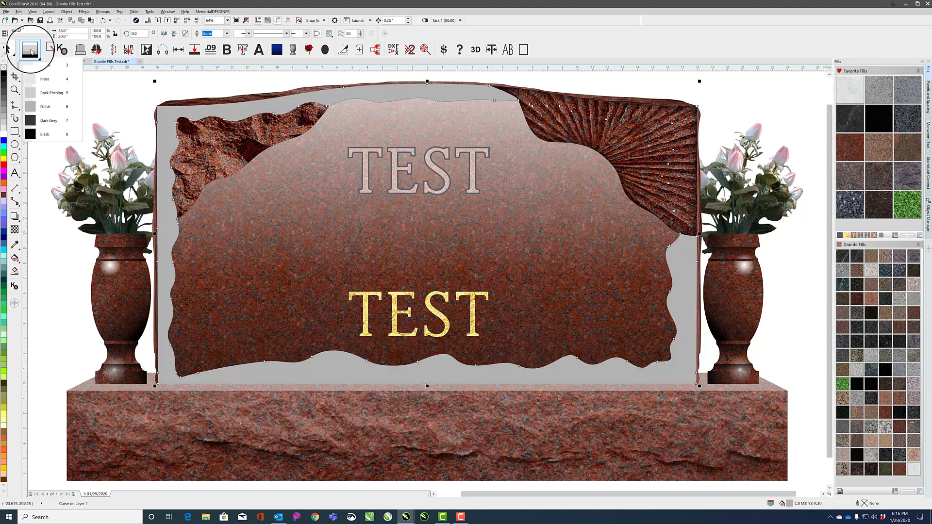
click(50, 95)
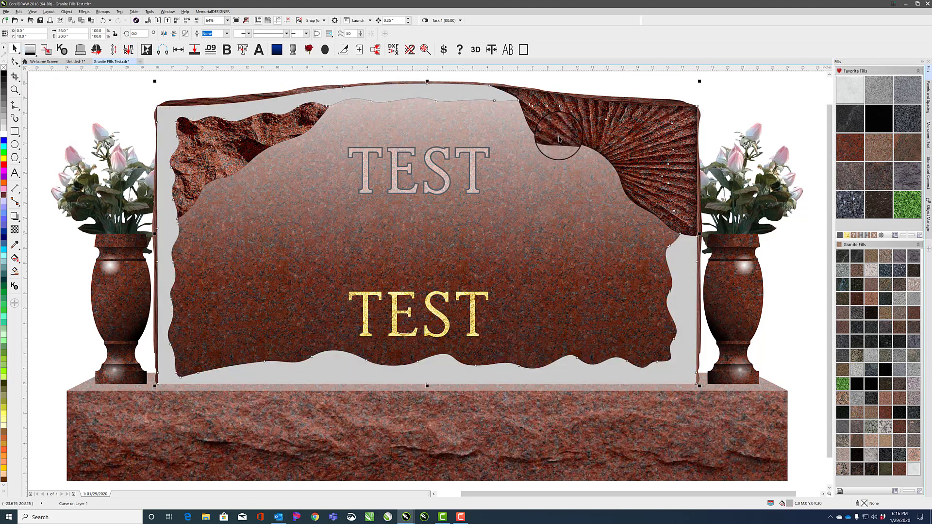
click(856, 141)
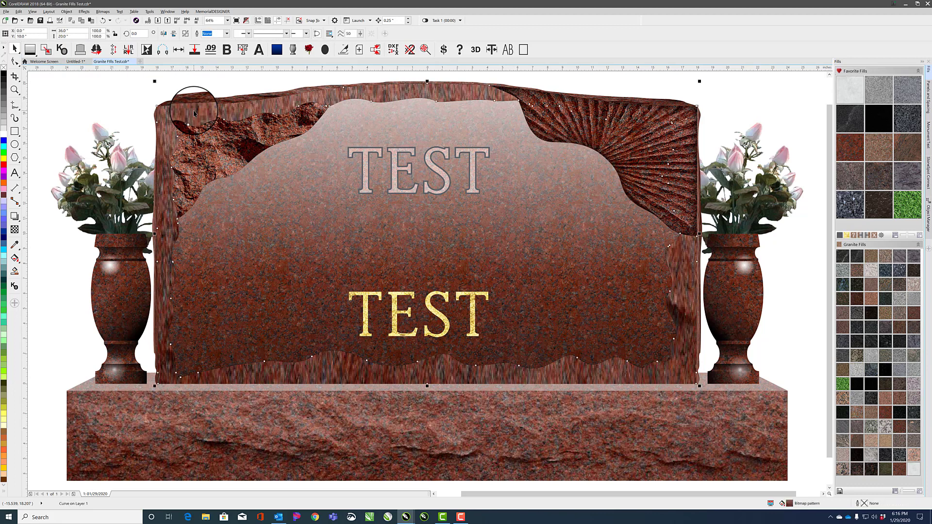
Fill the headstone border with the palette grey #999999 and reapply the red granite to the monument.
click(3, 109)
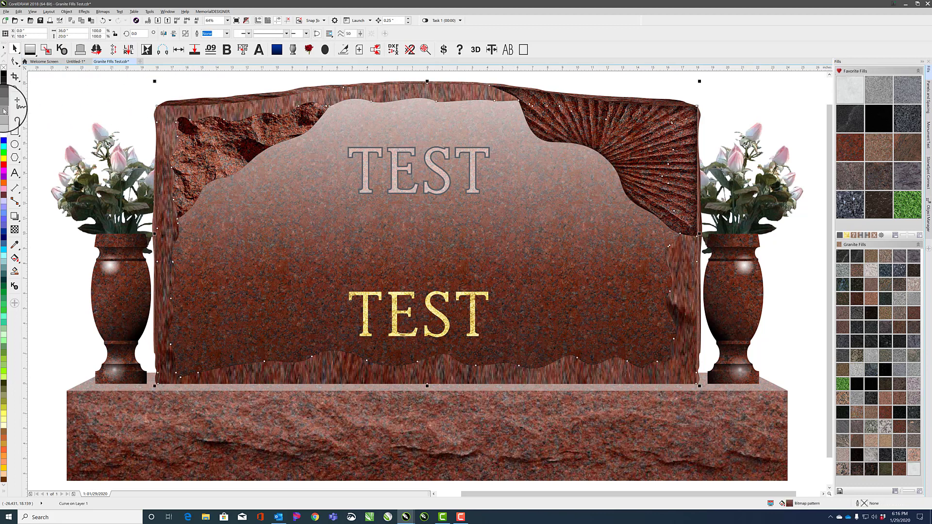
click(857, 146)
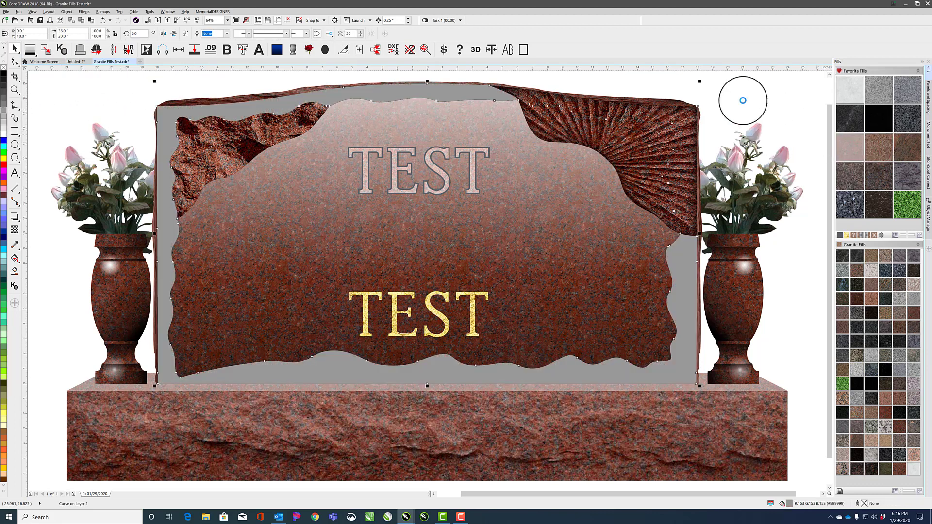
key(Escape)
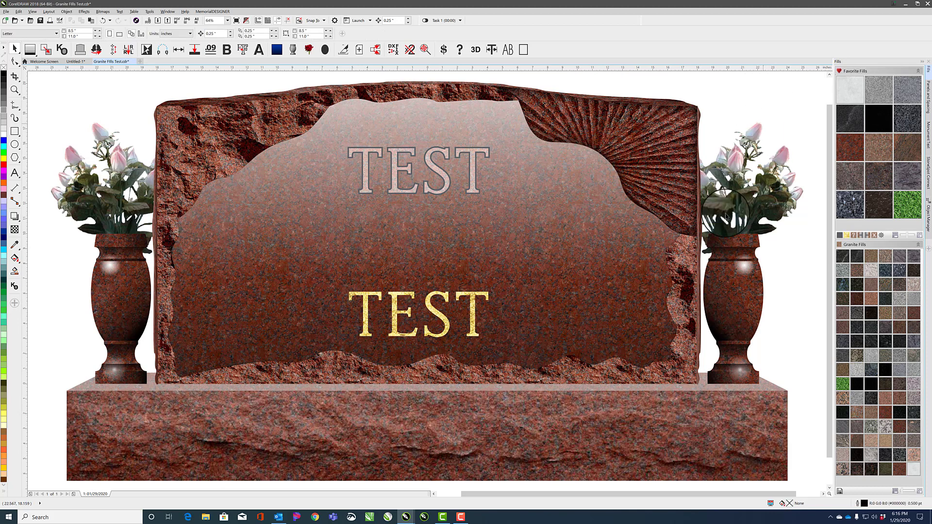
Identify the granite fill used on the headstone's upper-left corner panel.
click(193, 161)
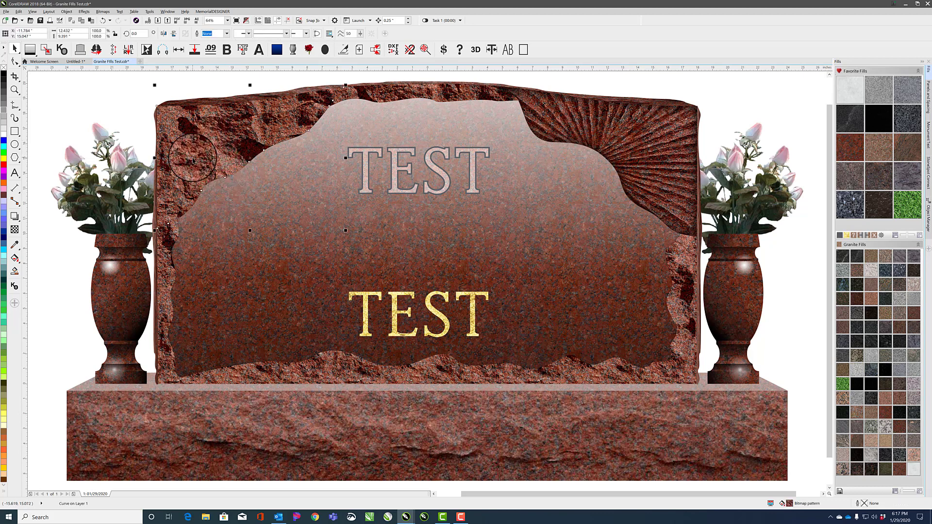
click(853, 237)
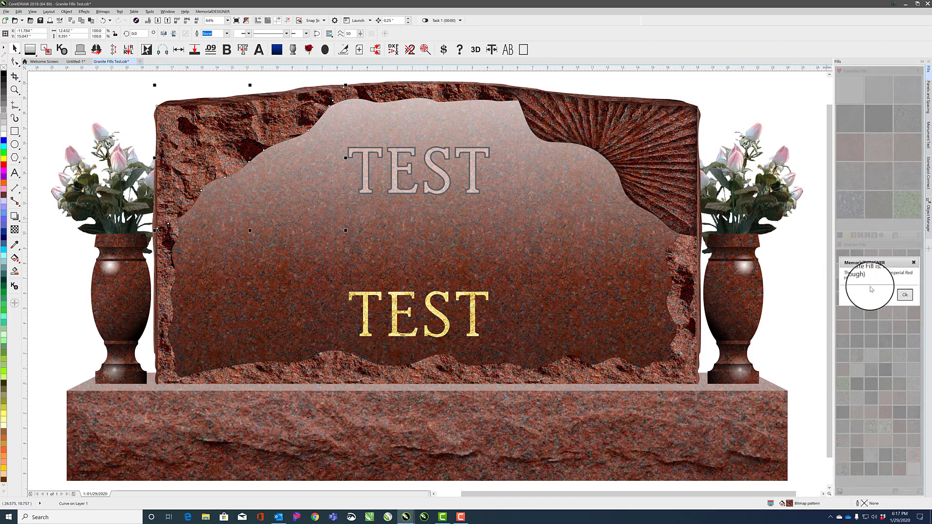
click(904, 294)
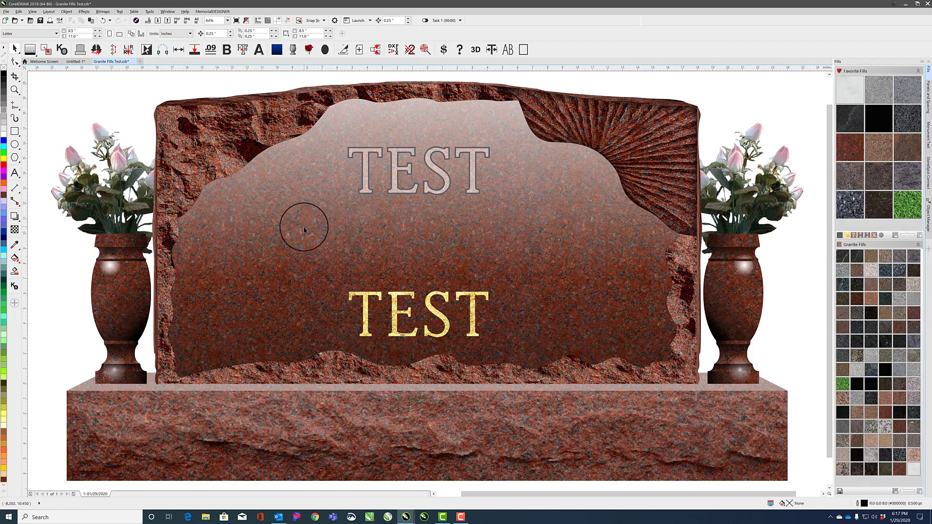
Draw a rectangle about 13.8 by 7.8 inches above and left of the monument and fill it purple.
scroll(409, 272, down, 2)
click(14, 131)
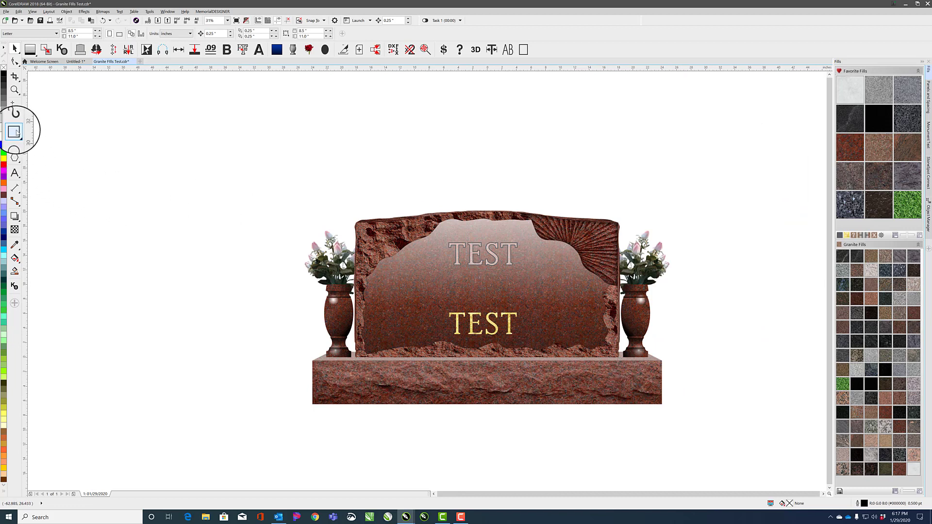
drag(249, 127, 353, 188)
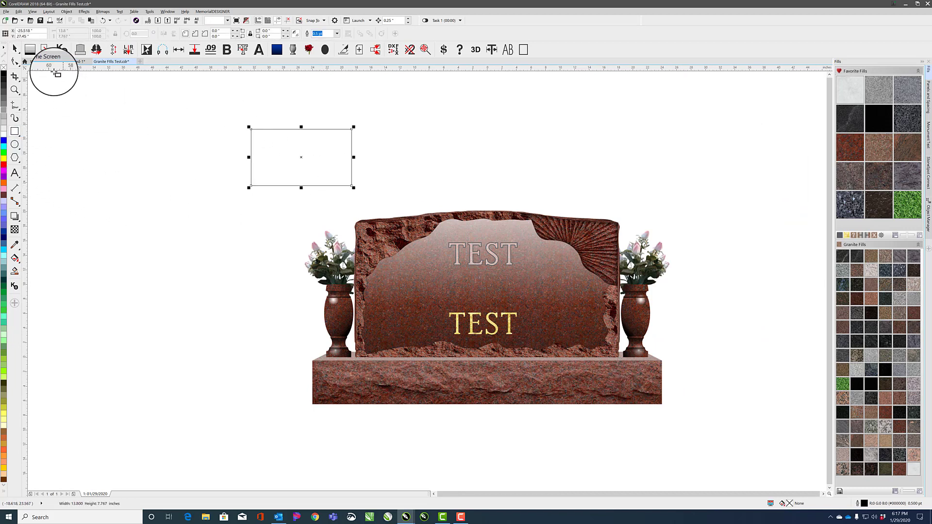
click(4, 178)
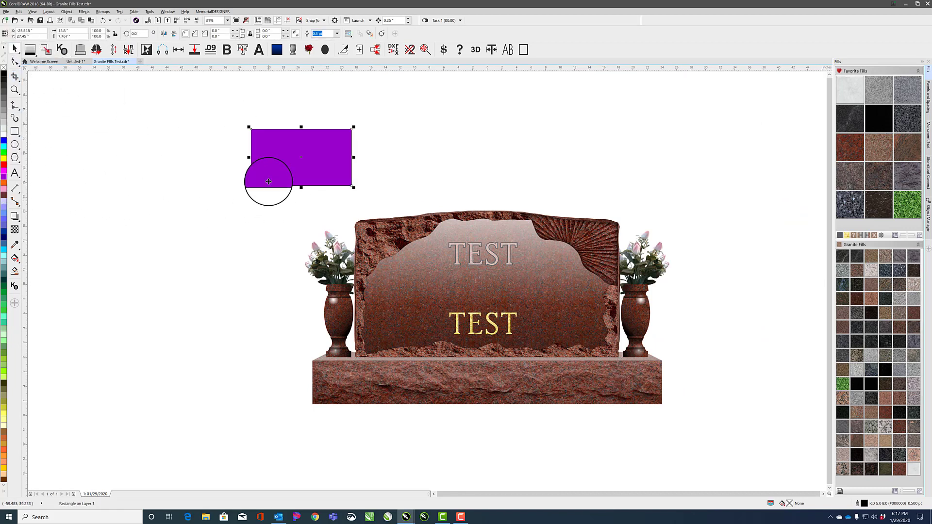
Examine the purple rectangle's fill values in the CMYK color model.
double_click(789, 503)
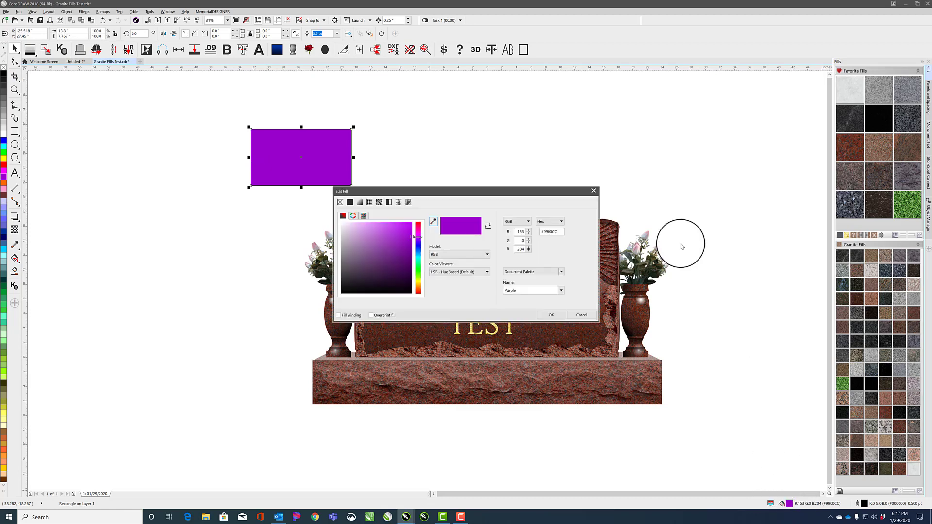
click(525, 222)
click(517, 234)
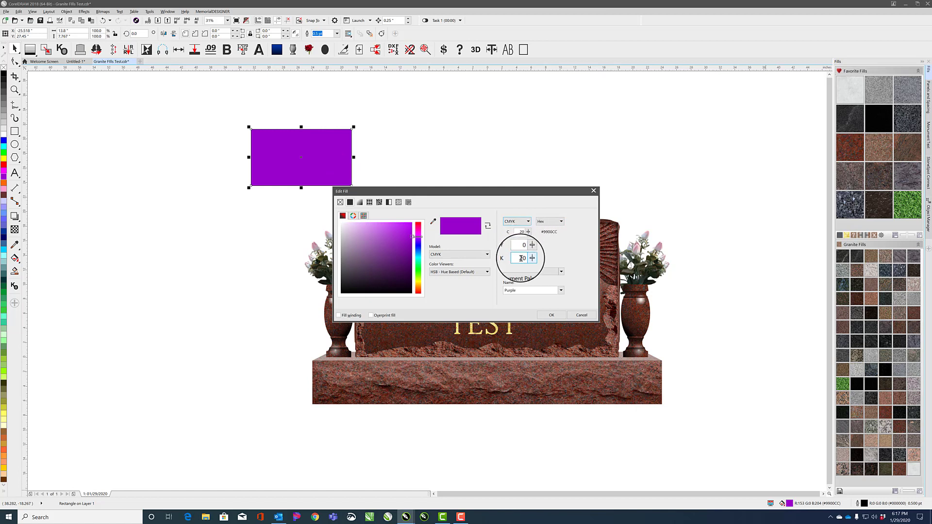
drag(516, 257, 528, 258)
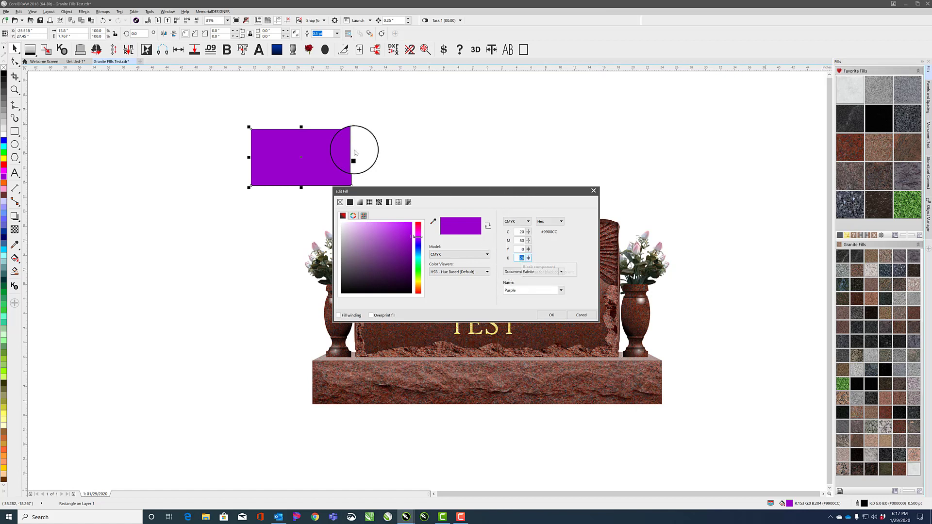
click(593, 191)
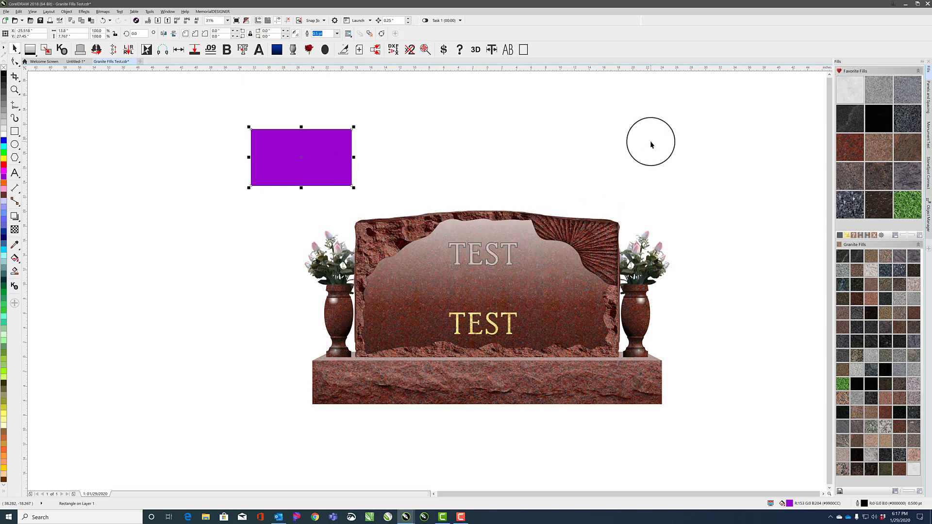
click(651, 144)
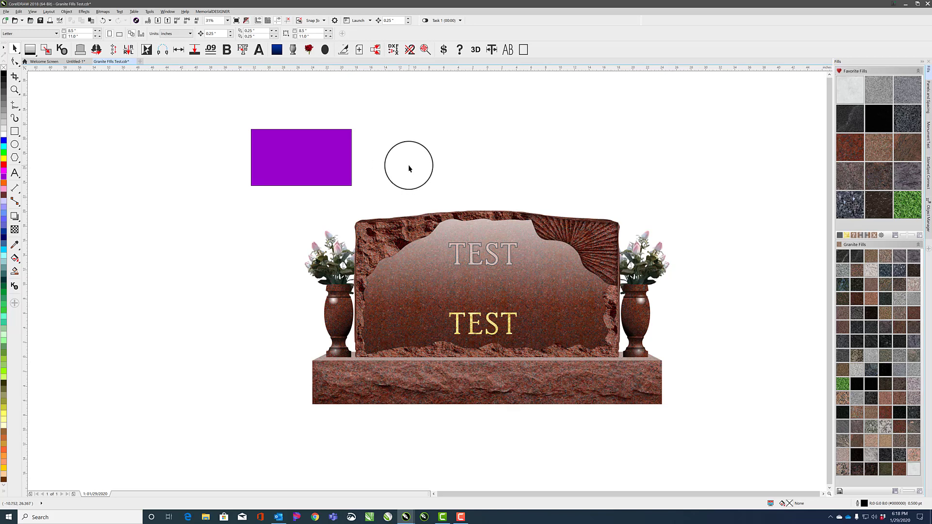
Make the purple rectangle forget its fill assignment and apply the pinkish-brown granite from the favorite fills to the monument.
click(301, 156)
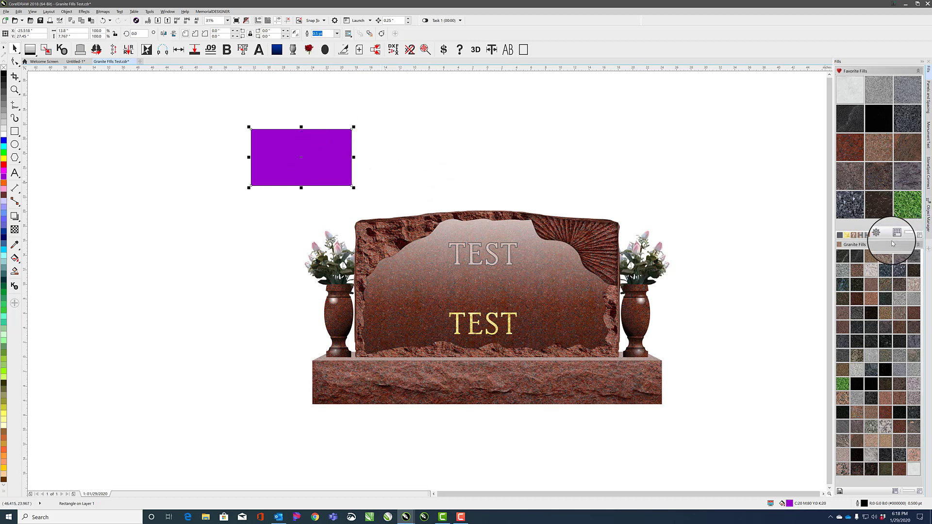
click(874, 235)
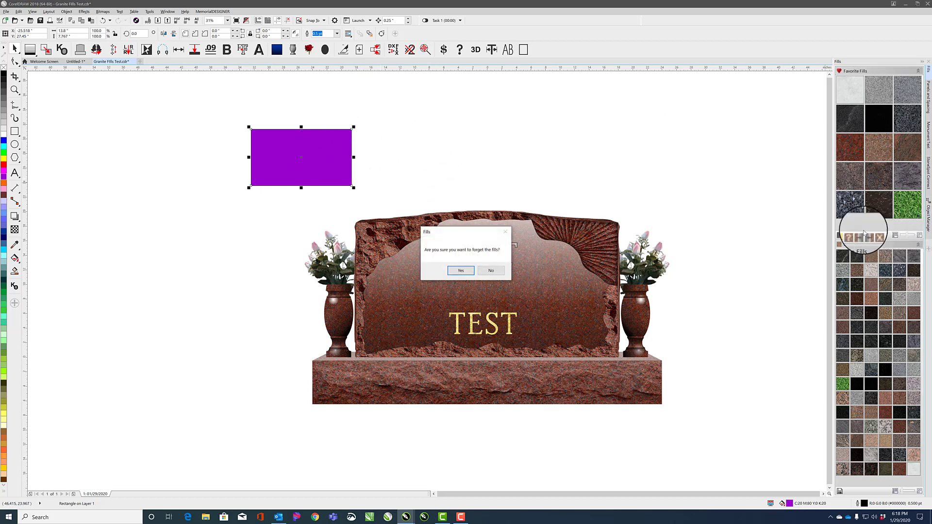
click(460, 271)
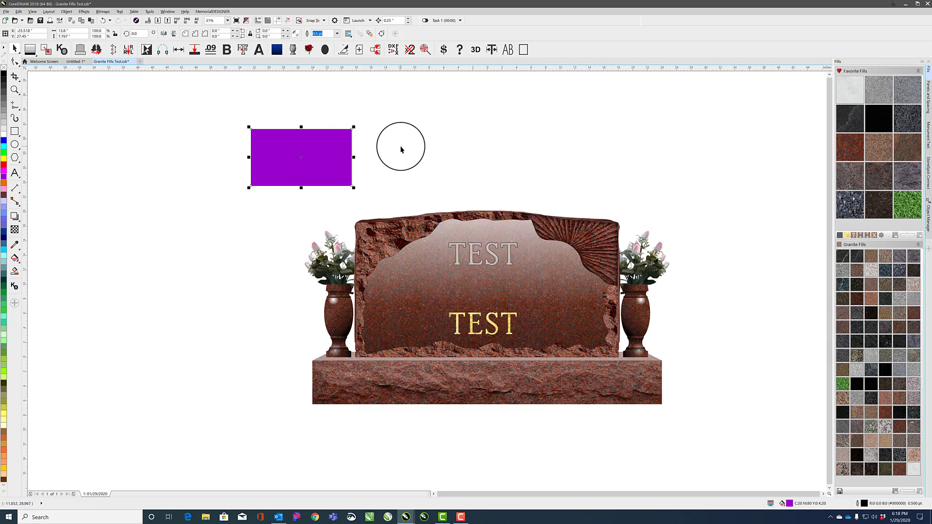
click(400, 149)
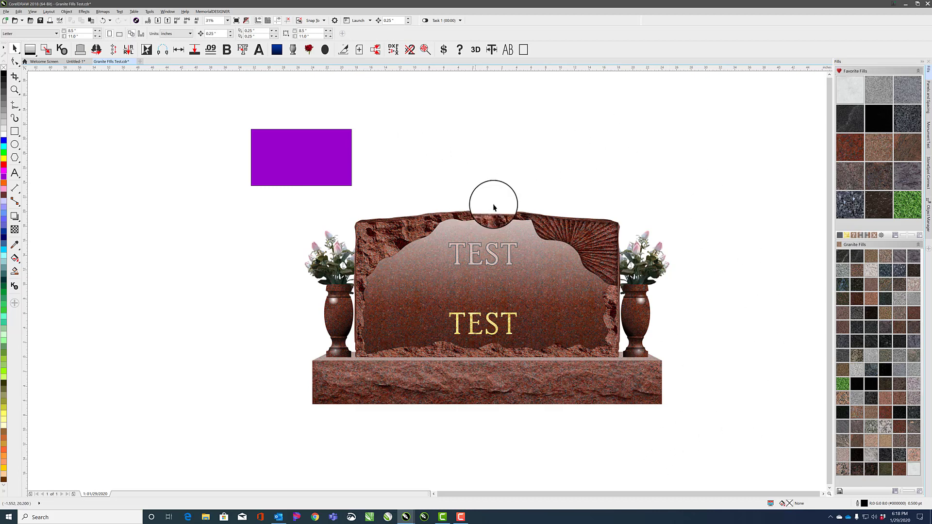
click(867, 161)
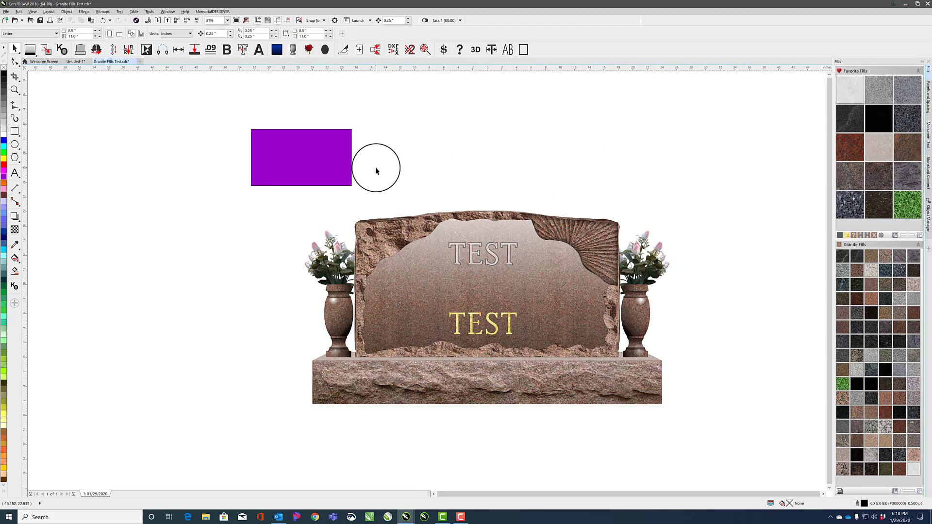
Delete the purple rectangle above the monument.
drag(333, 160, 421, 156)
click(325, 160)
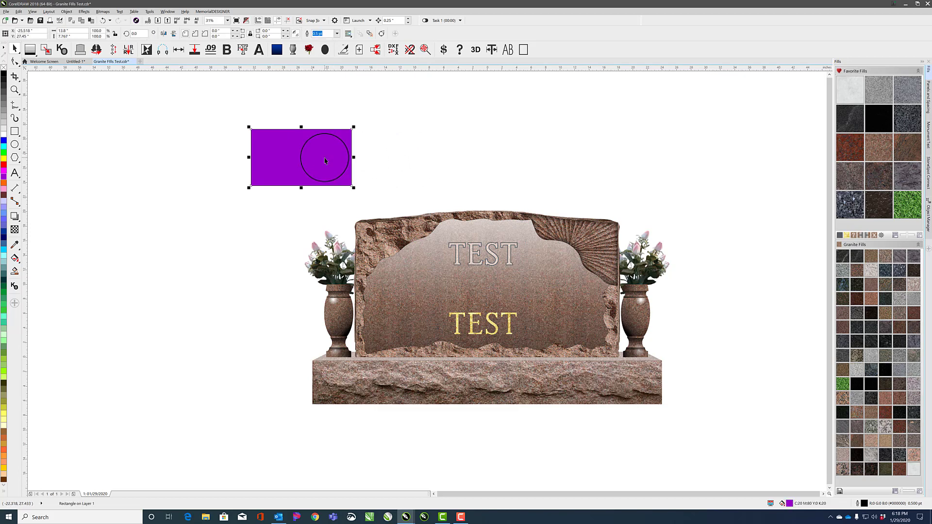
key(Delete)
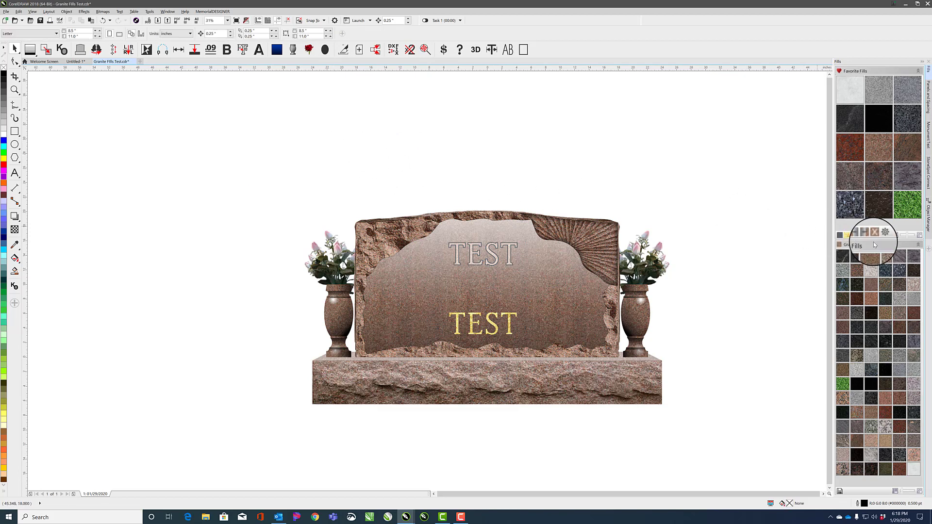
key(F4)
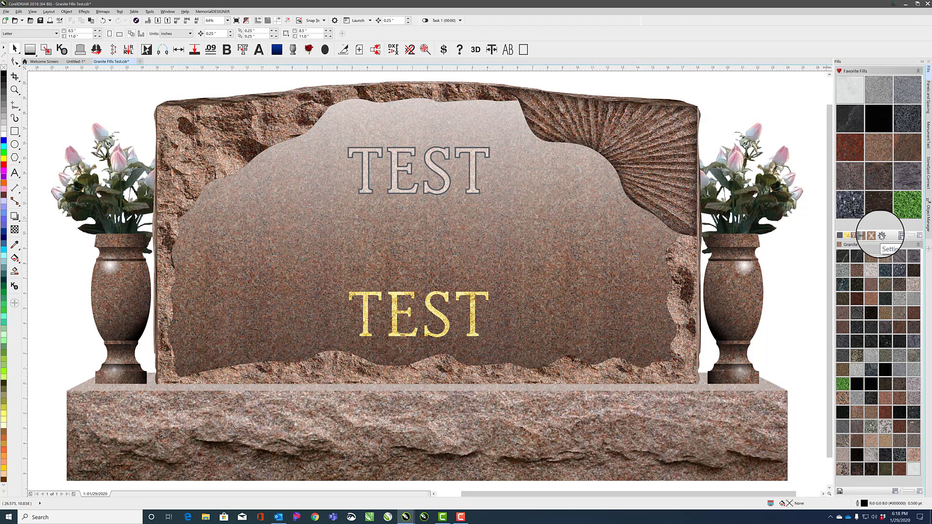
Turn on the prompt for when nothing is selected, and fill all objects with the light gray granite from the favorite fills.
click(881, 236)
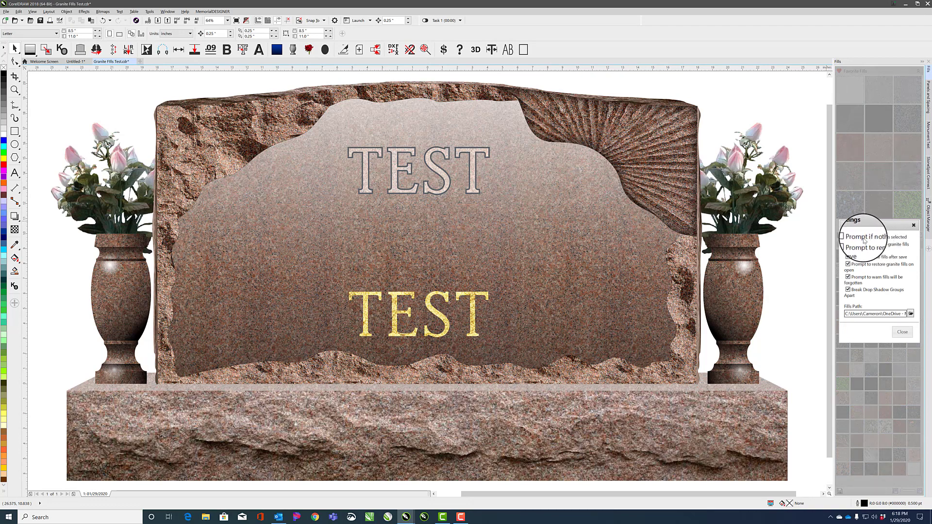
click(902, 332)
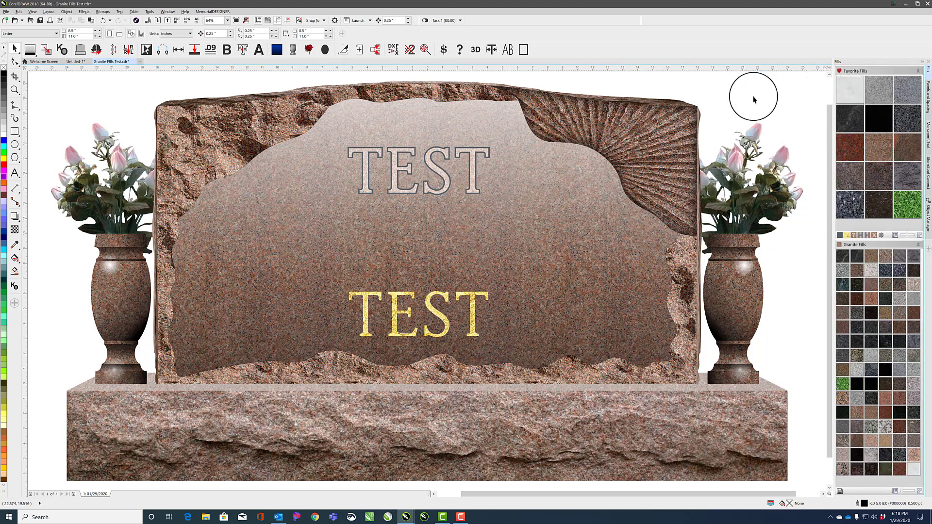
click(881, 90)
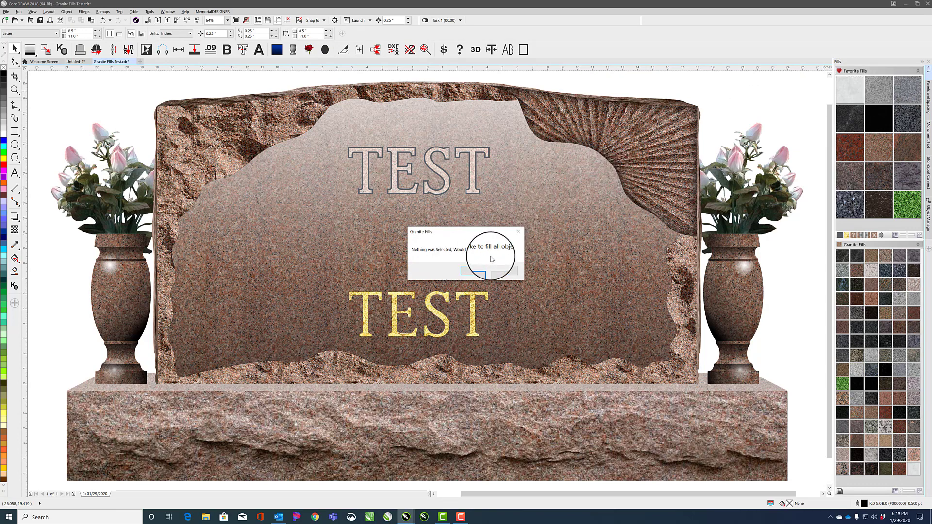
click(474, 270)
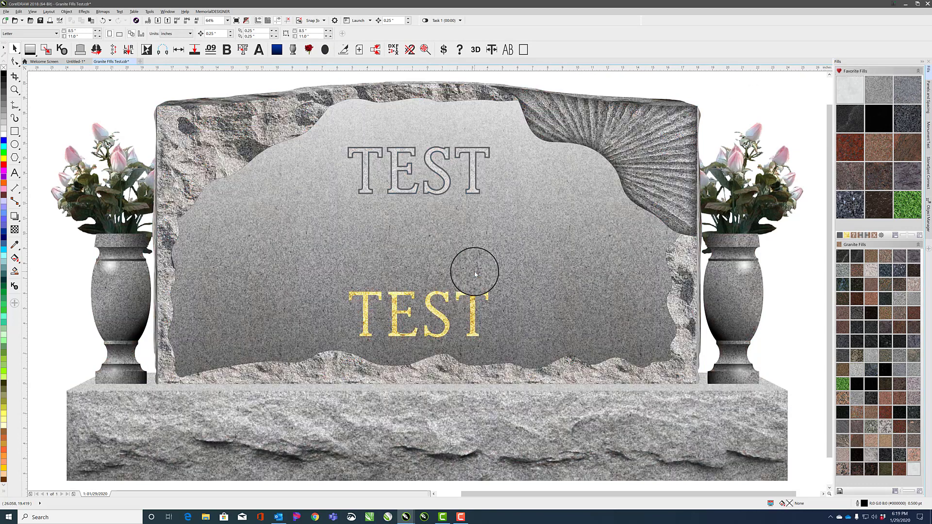
Replace the nothing-selected prompt with the prompt to remove granite fills on save, and save the document with its fills converted to greyscale.
click(879, 235)
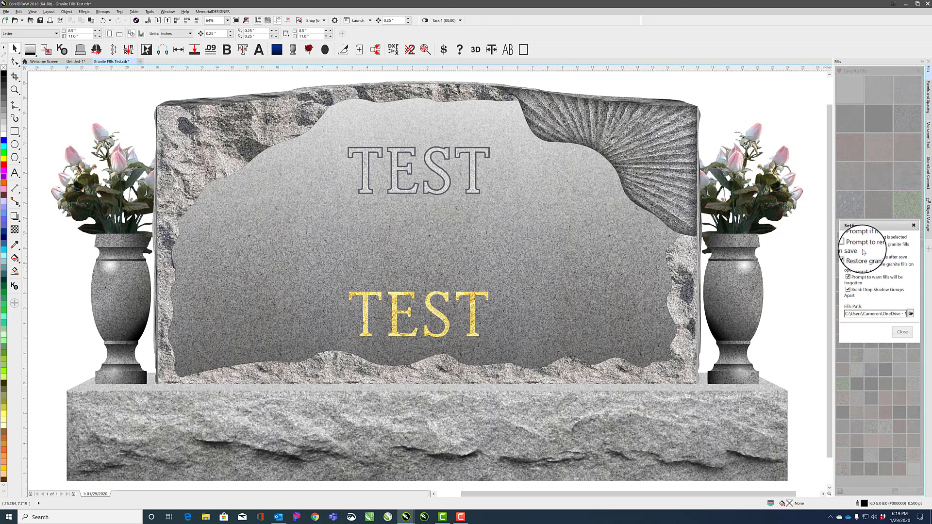
click(902, 334)
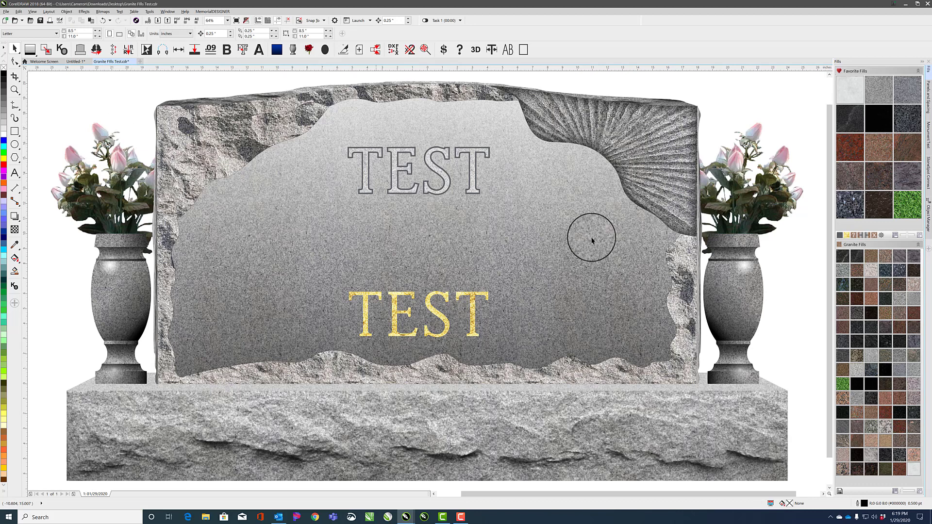
click(883, 236)
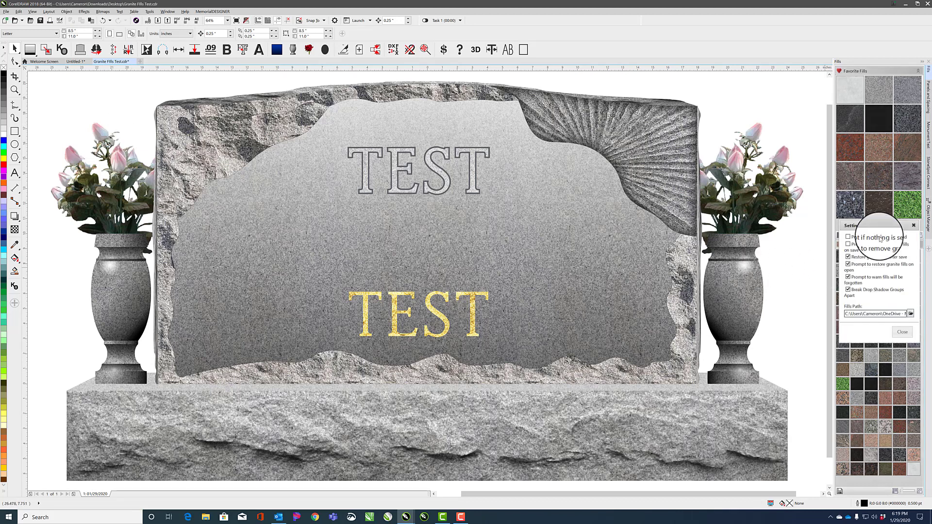
click(902, 332)
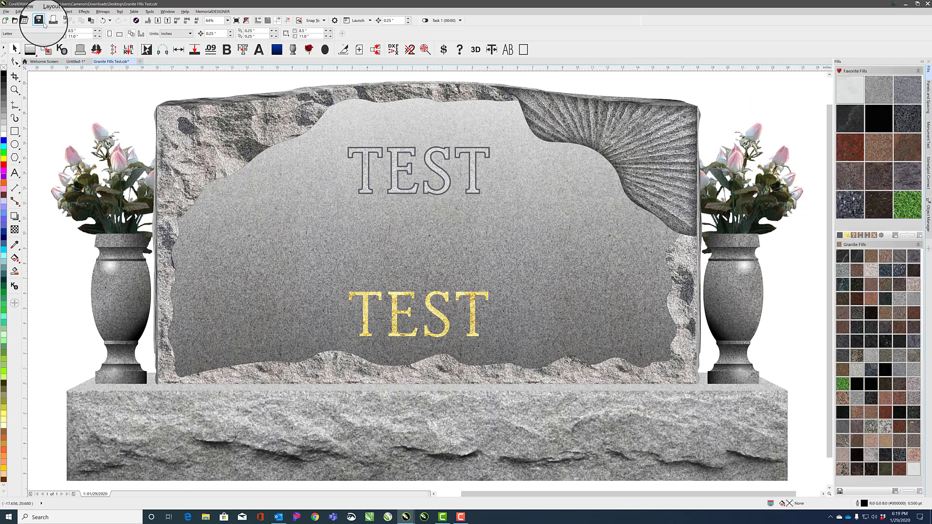
click(47, 50)
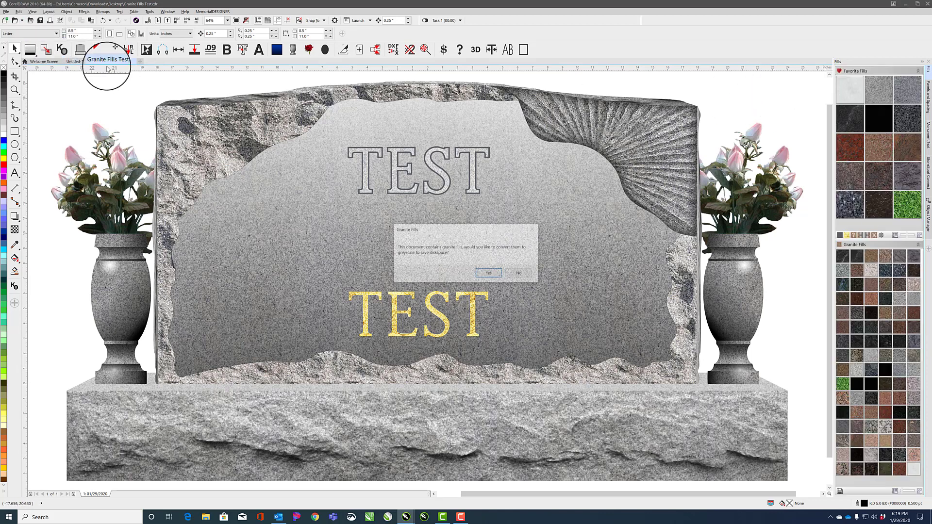
click(487, 273)
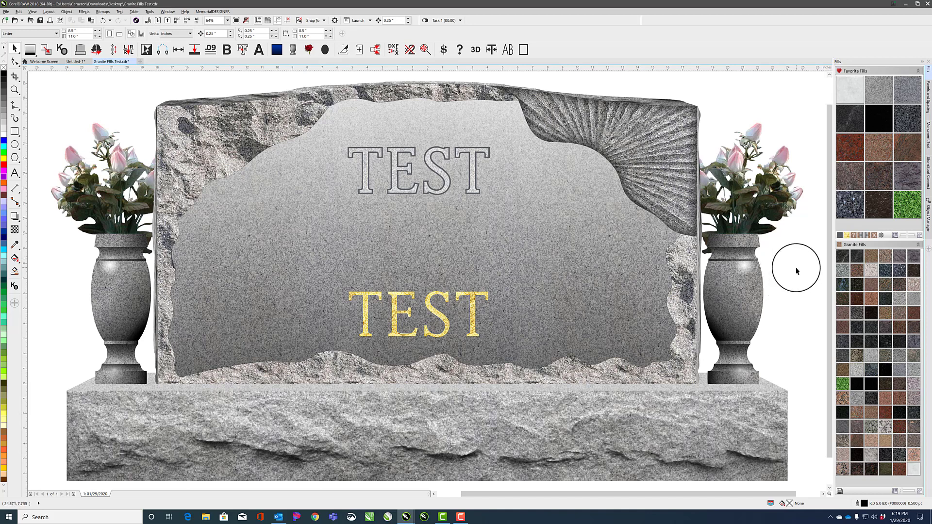
Turn off both the prompt to remove granite fills on save and restoring fills after save, and save the document.
click(881, 234)
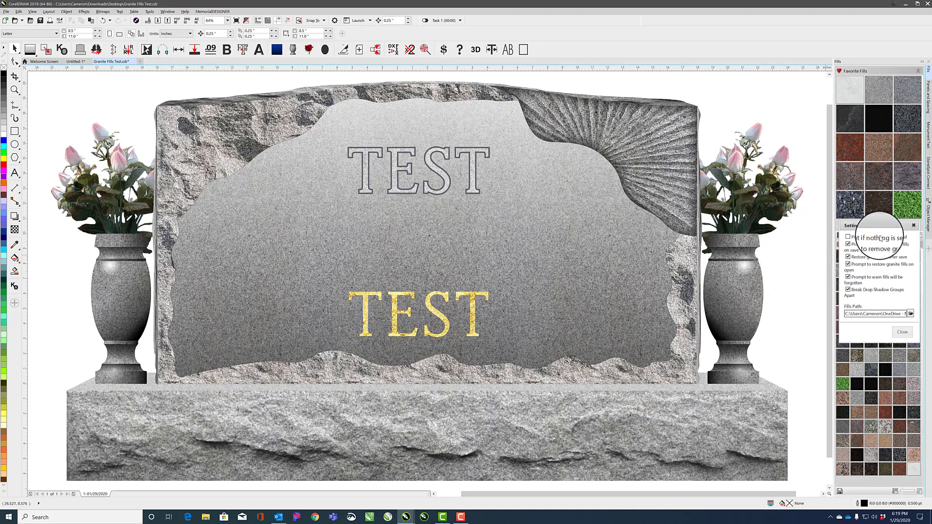
click(851, 259)
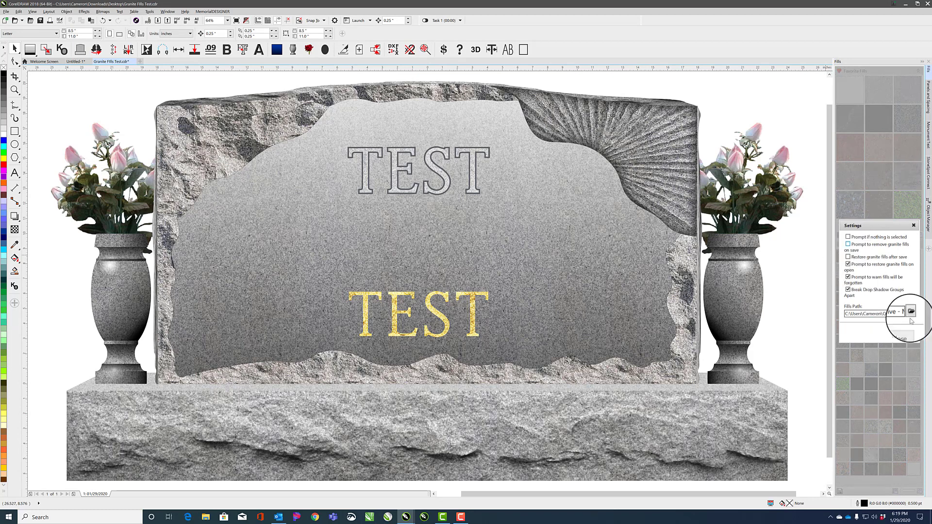
click(902, 332)
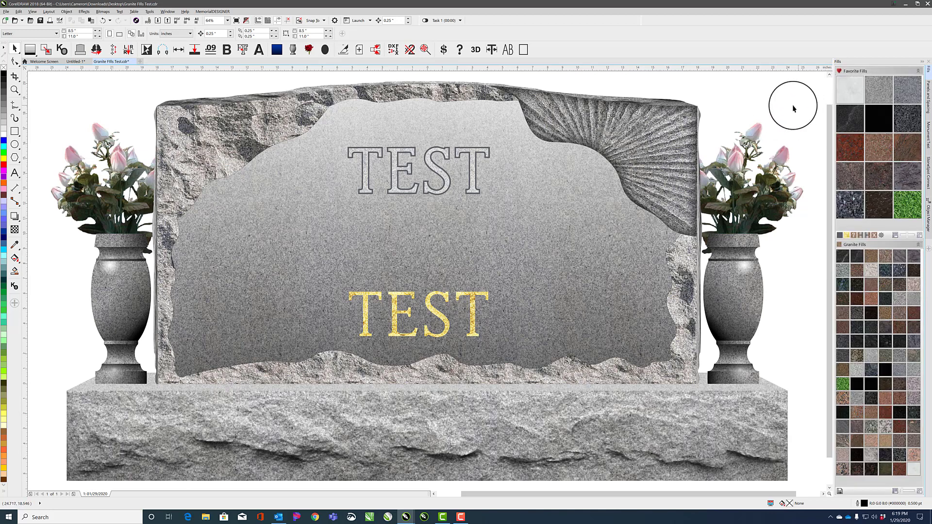
click(68, 53)
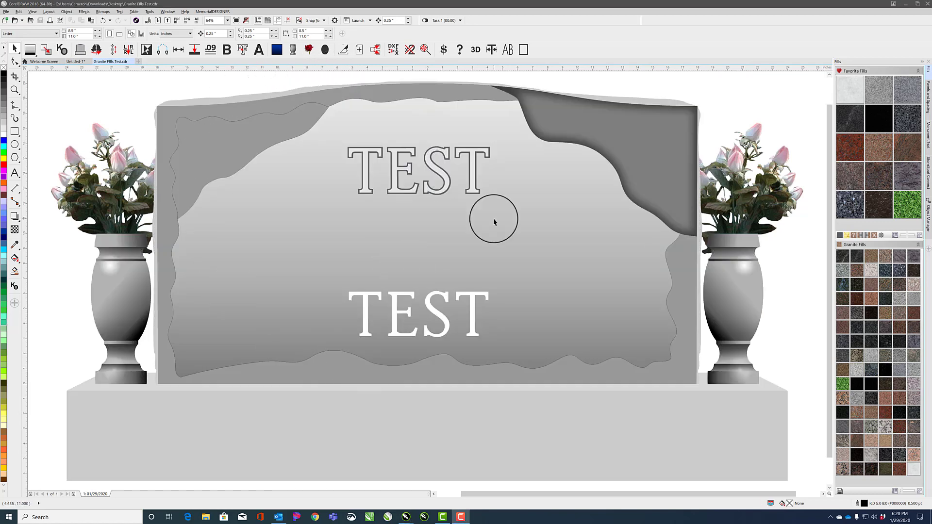
Turn on restoring granite fills after save and turn off the prompt to restore granite fills on open.
click(881, 235)
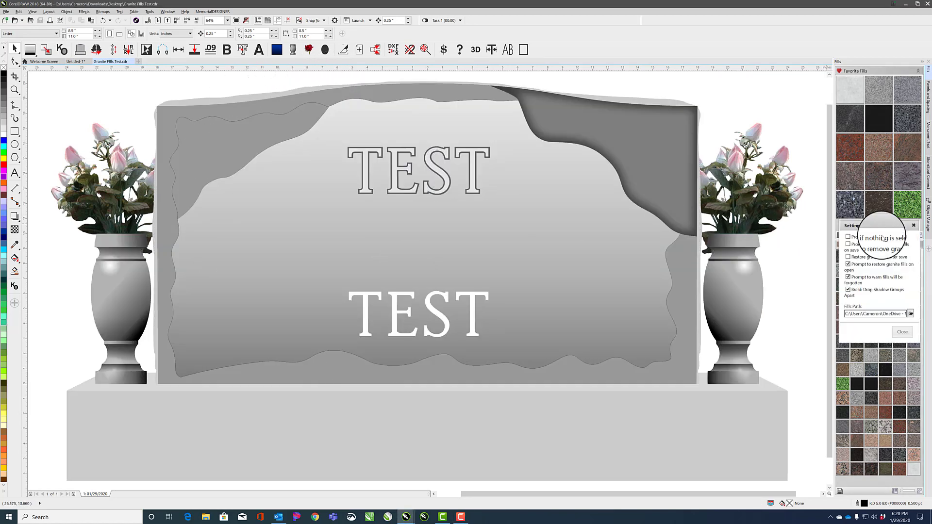
click(853, 259)
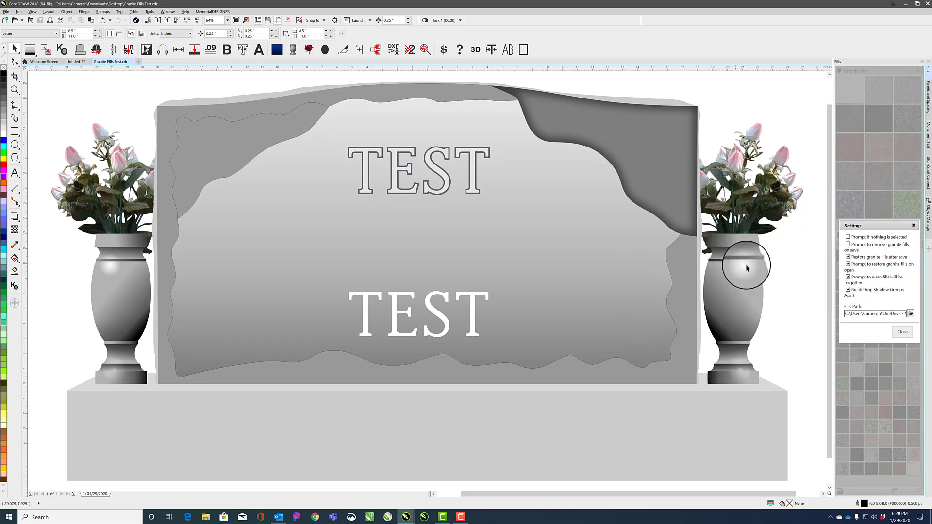
click(848, 264)
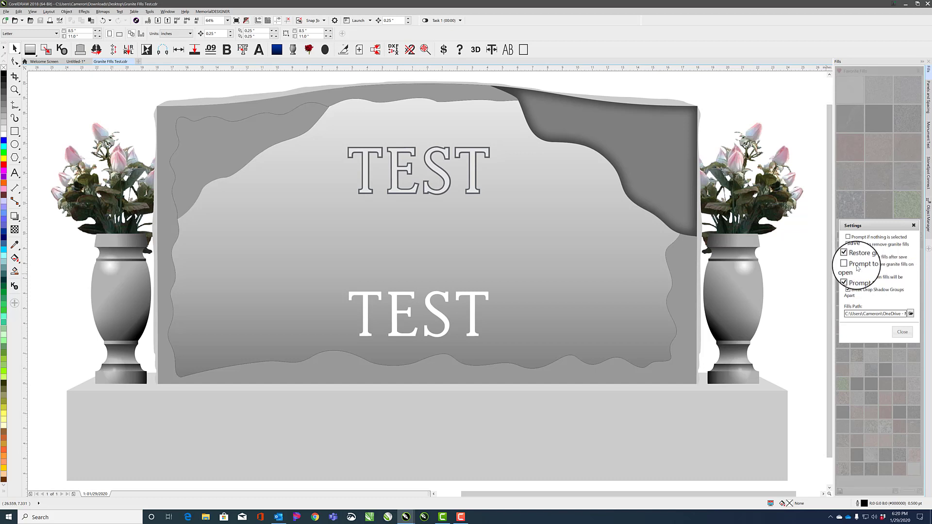
click(901, 331)
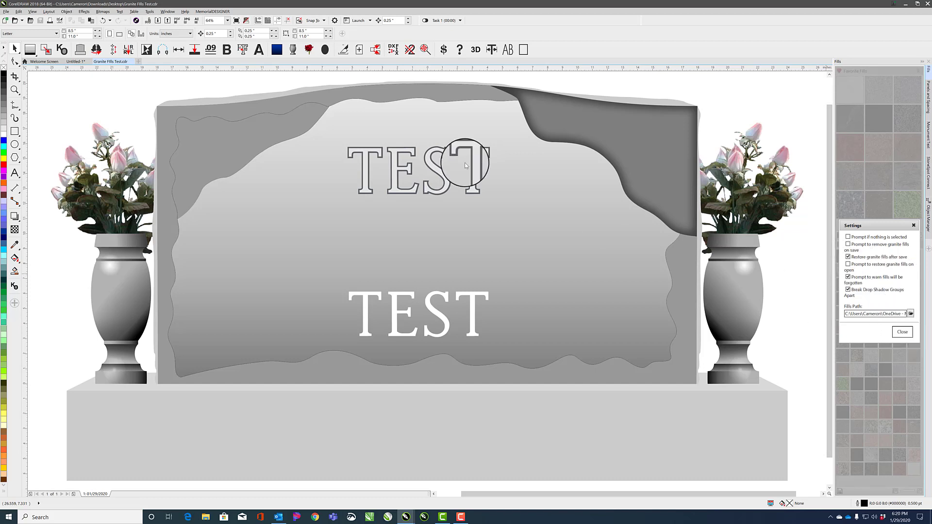
Close the monument document and reopen Granite Fills Test.cdr from the recent files.
click(131, 61)
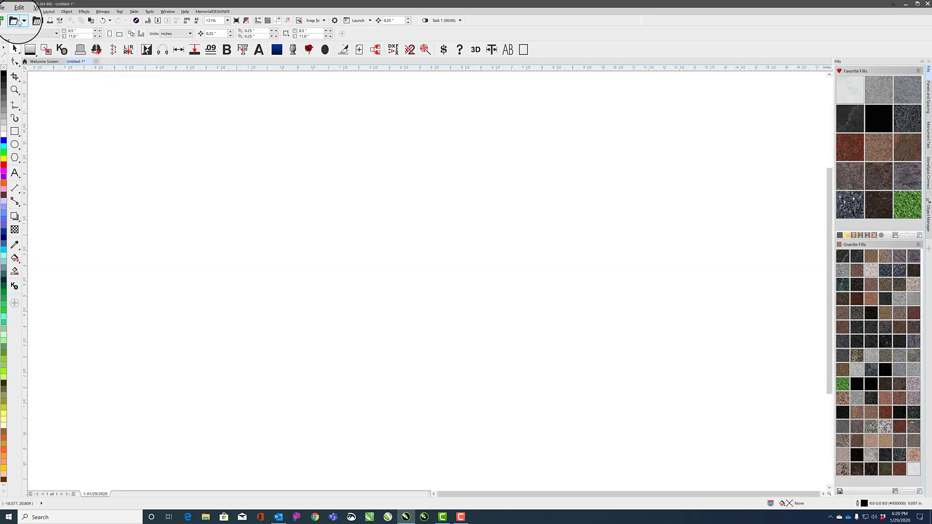
click(22, 21)
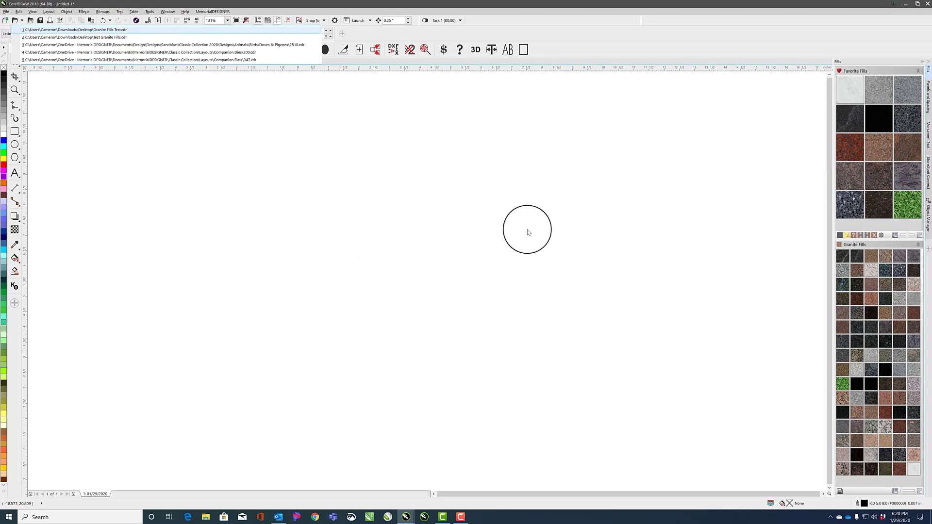
key(Return)
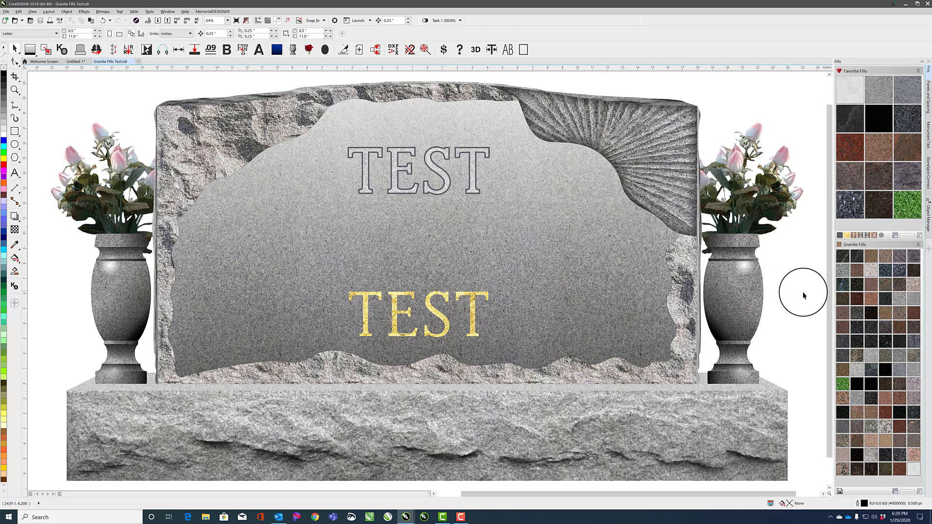
Turn off the prompt that warns when fills will be forgotten.
click(881, 236)
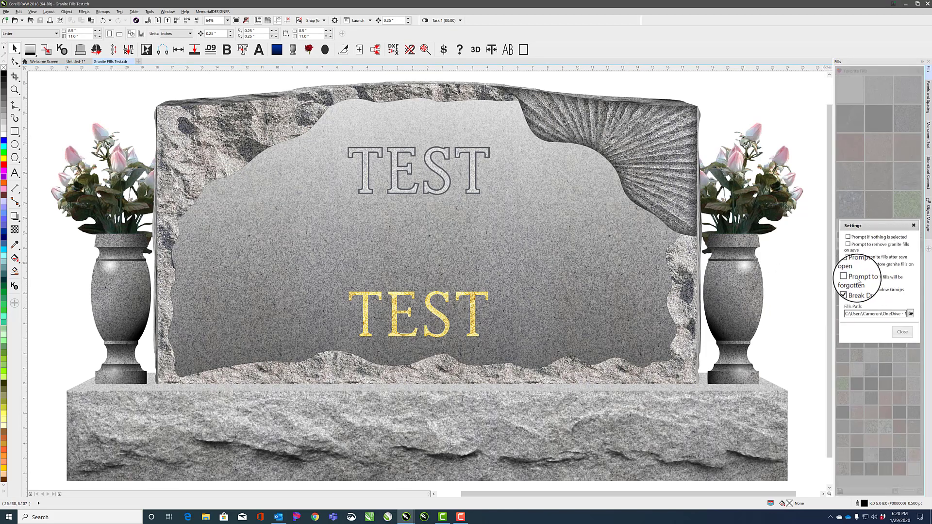
click(847, 277)
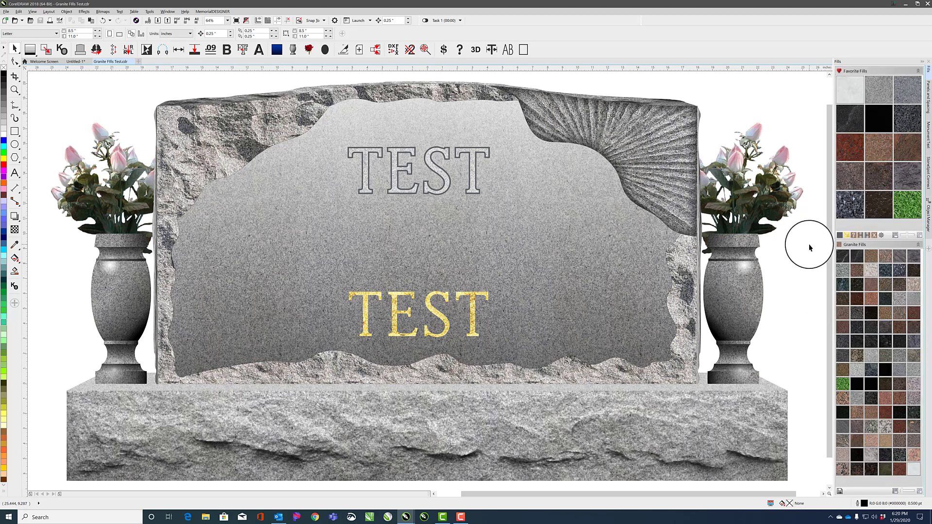
Apply a preset black drop shadow with opacity 100 and feathering 20 to the gold TEST text.
click(391, 307)
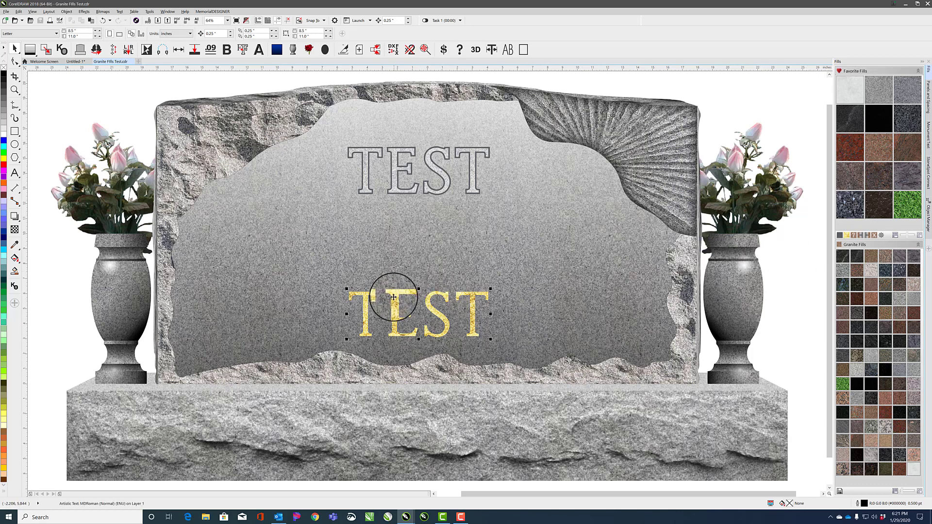
click(18, 219)
click(41, 216)
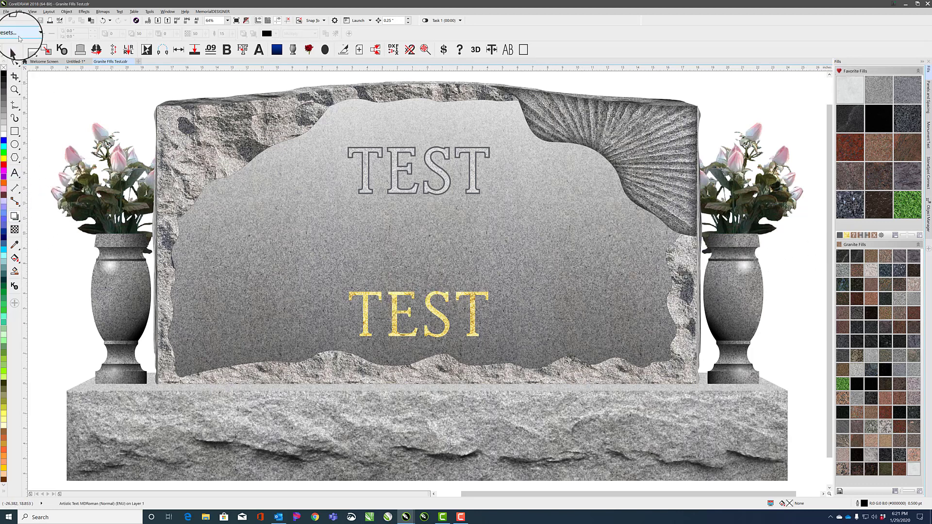
click(18, 33)
click(14, 97)
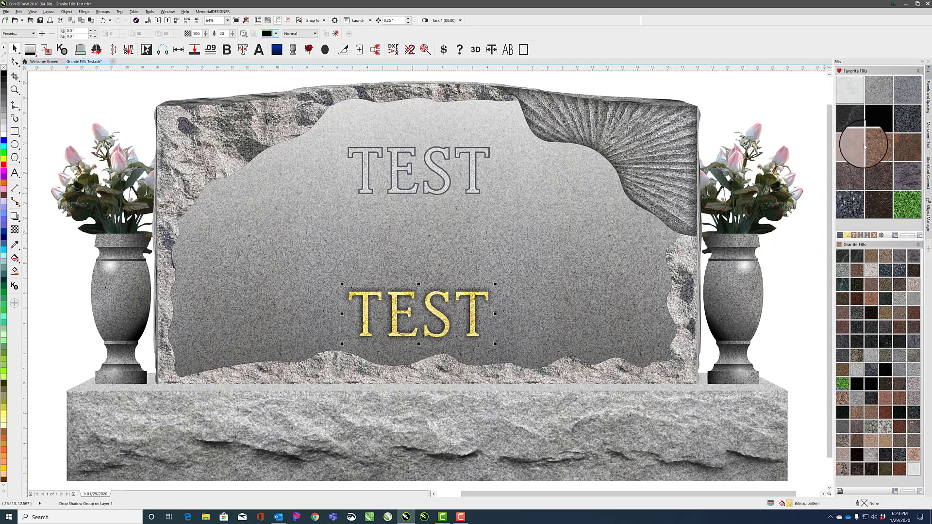
With nothing selected, fill the whole monument with the red granite from the favorite fills.
click(805, 238)
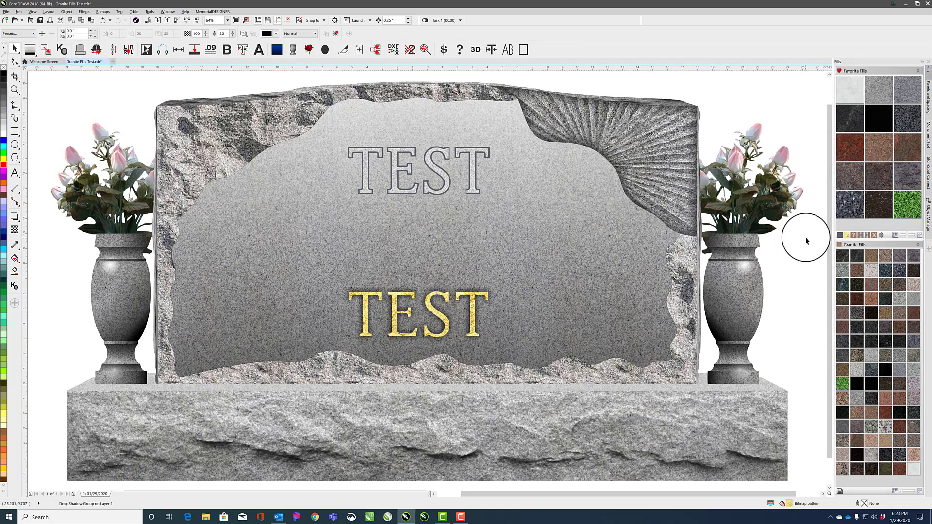
click(848, 148)
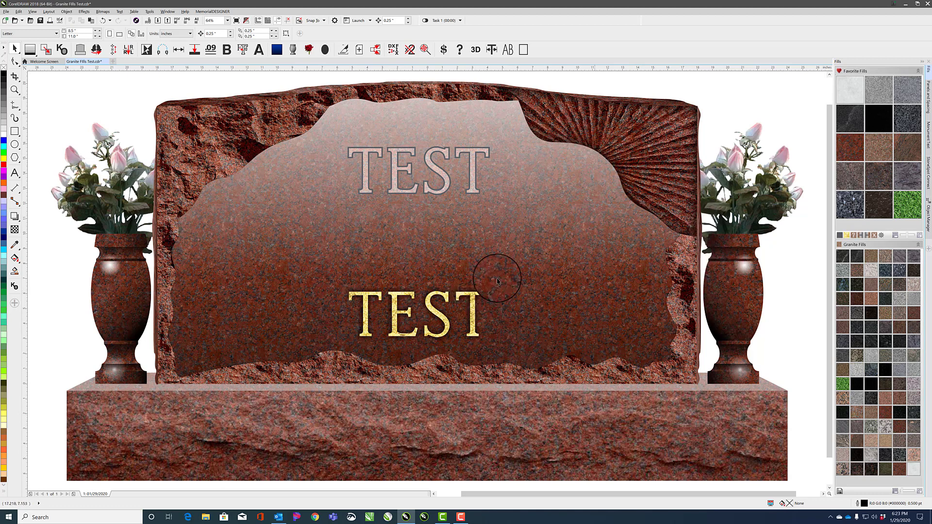
Try moving the separated drop shadow away from the gold TEST text and undo the moves.
click(466, 290)
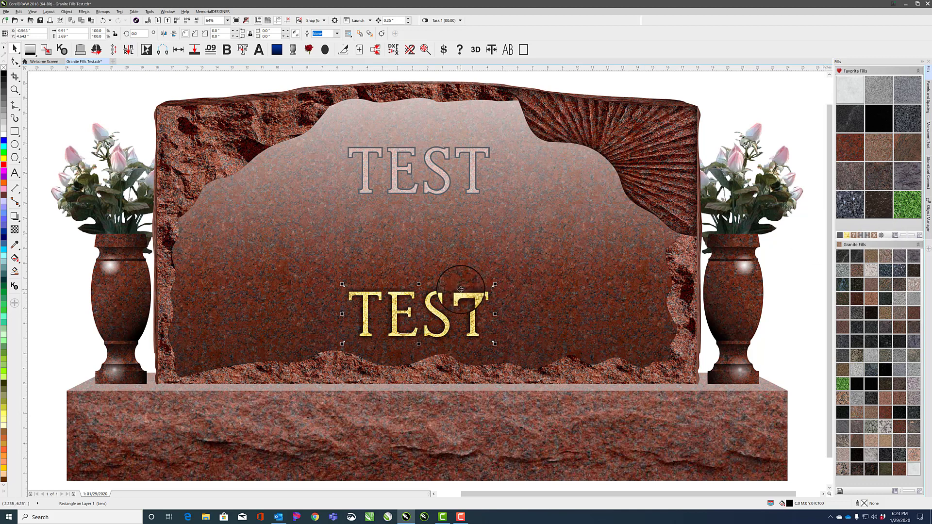
drag(461, 289, 384, 236)
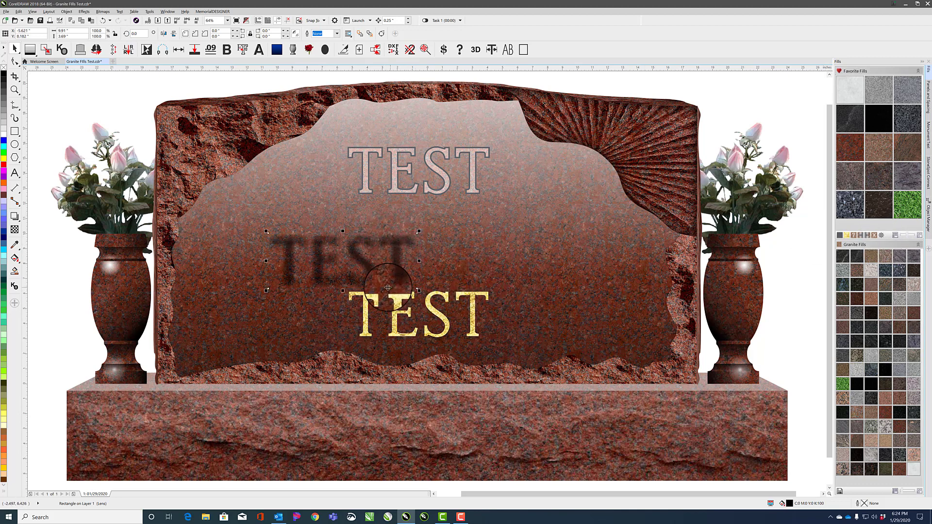
key(Delete)
click(473, 307)
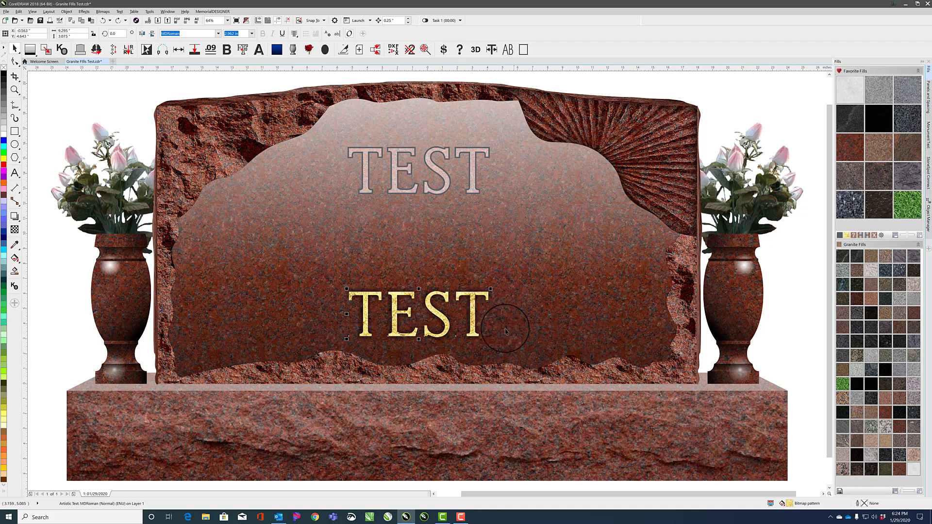
click(807, 270)
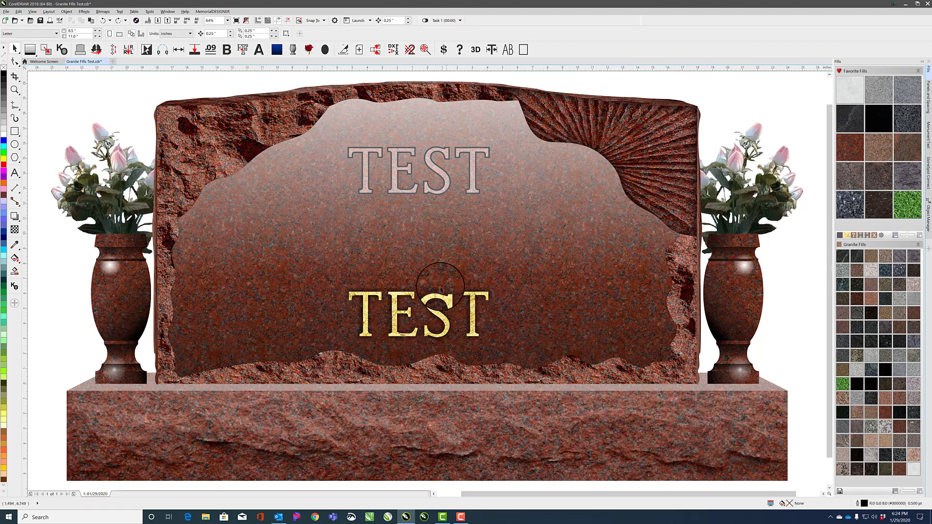
drag(436, 292, 409, 251)
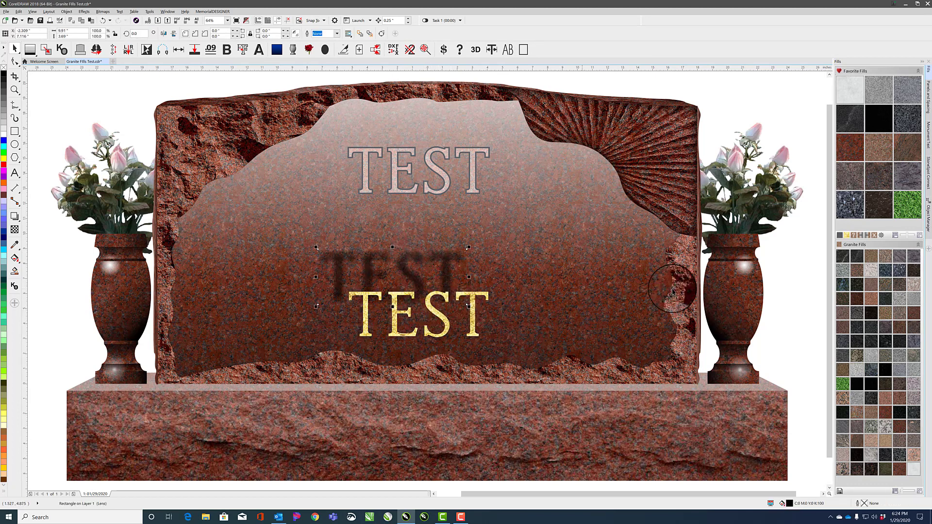
key(ctrl+z)
click(787, 298)
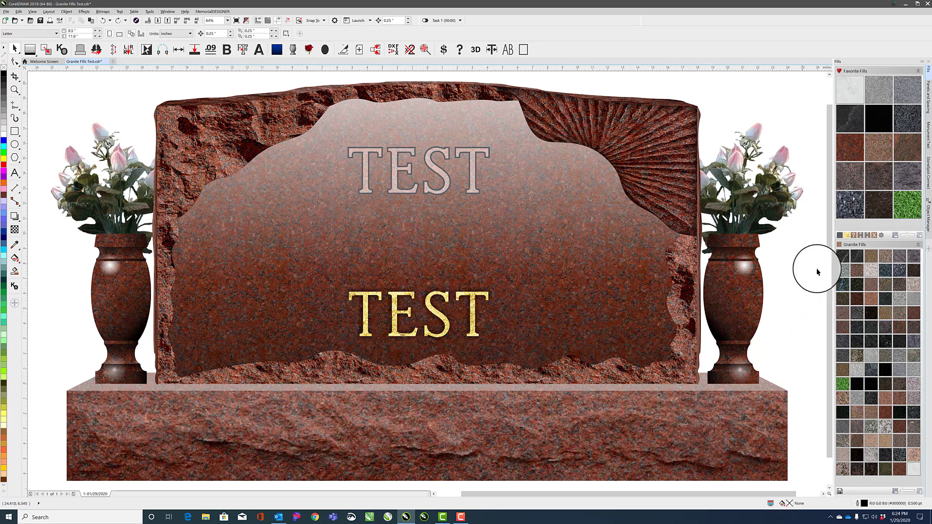
Turn on the option to break drop shadow groups apart in the fill settings and close the settings.
click(881, 236)
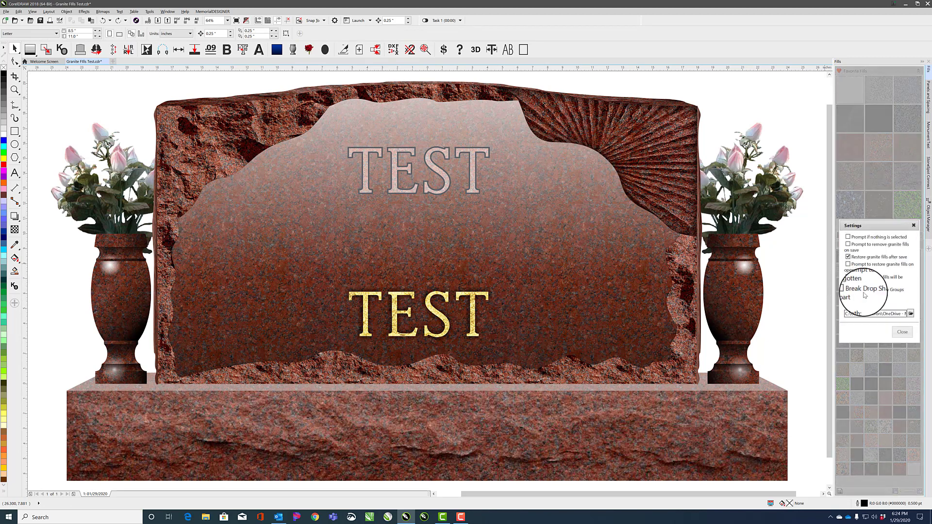
click(847, 290)
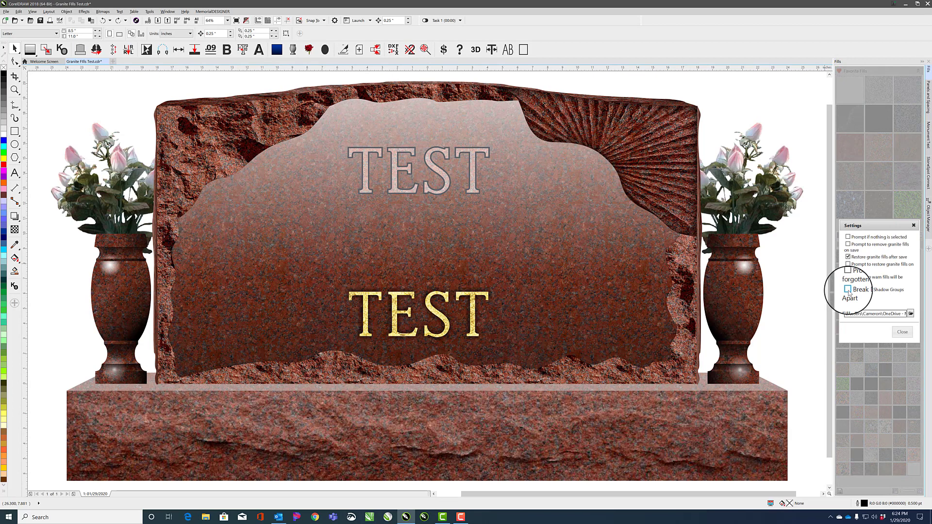
click(848, 289)
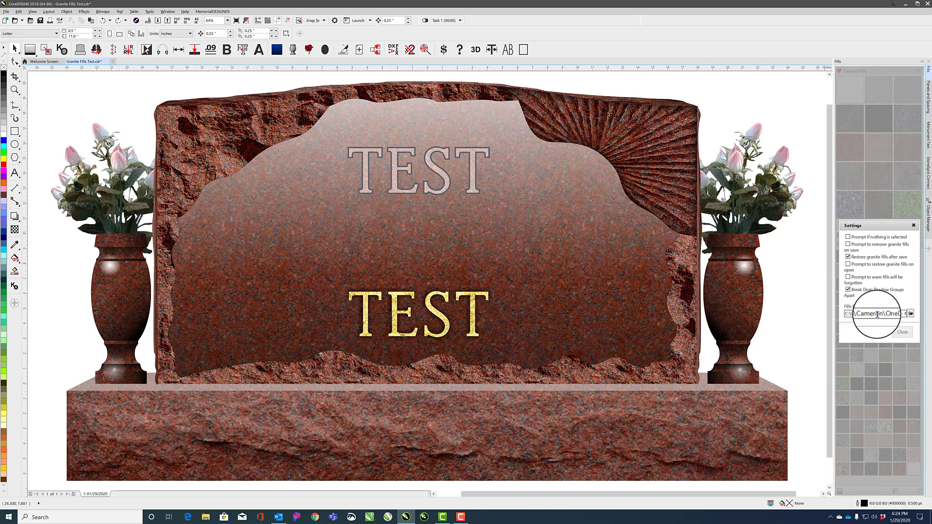
click(901, 331)
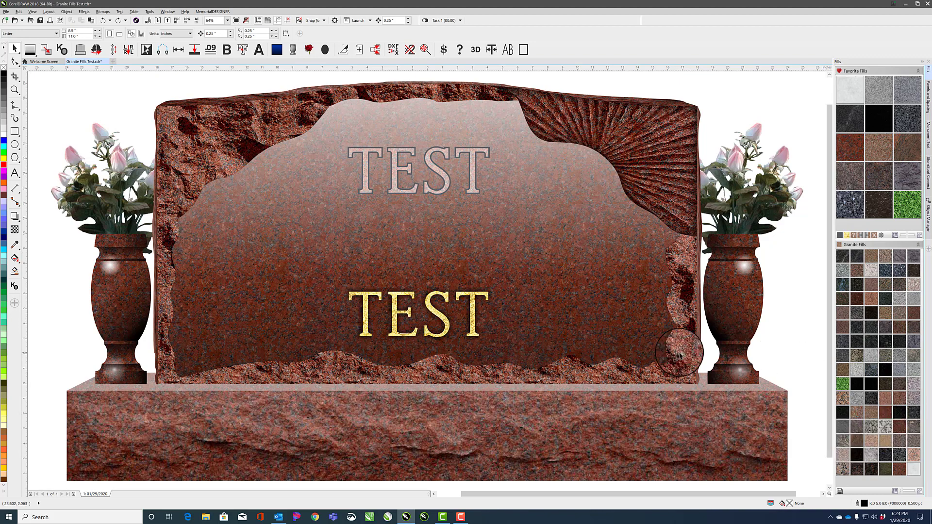
In File Explorer, delete the RainbowUHD folder from MemorialDESIGNER's Granite Fills\Fills folder, and refresh the granite fills list in CorelDRAW.
click(206, 517)
double_click(168, 164)
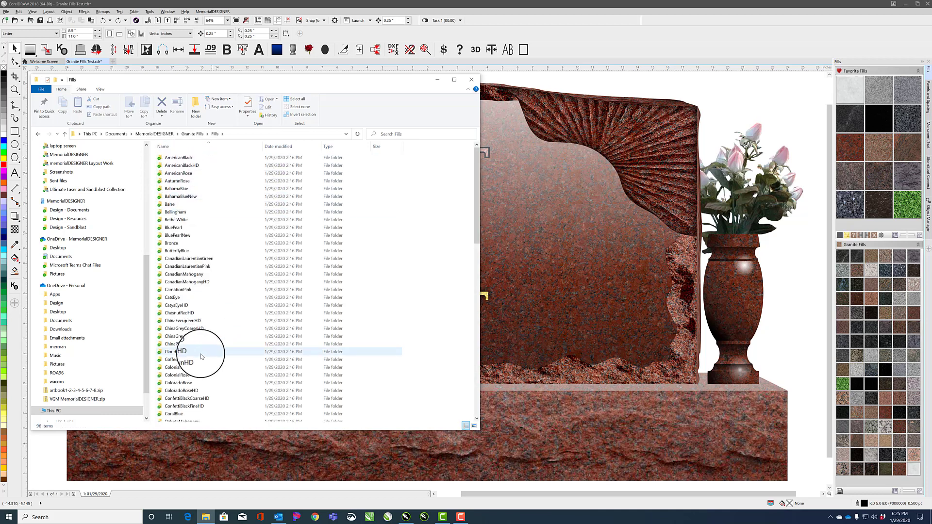
scroll(201, 357, down, 15)
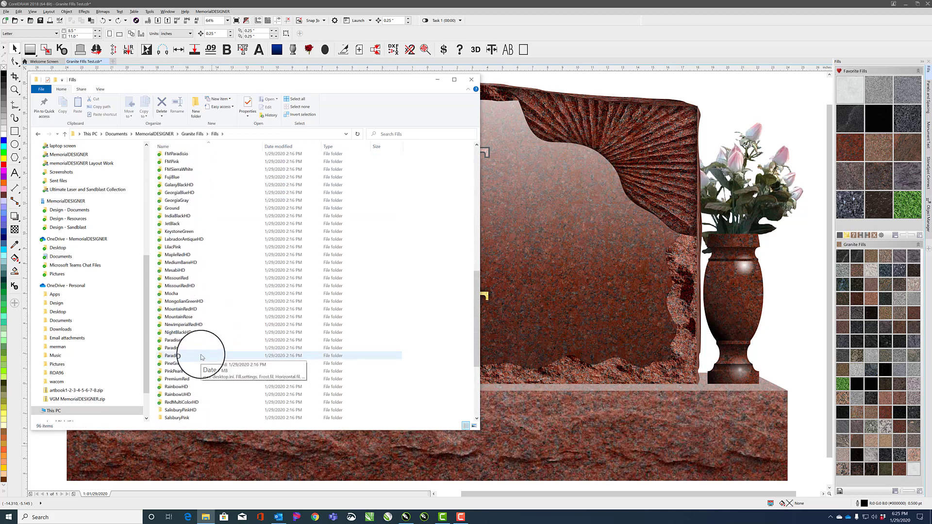
scroll(202, 357, down, 5)
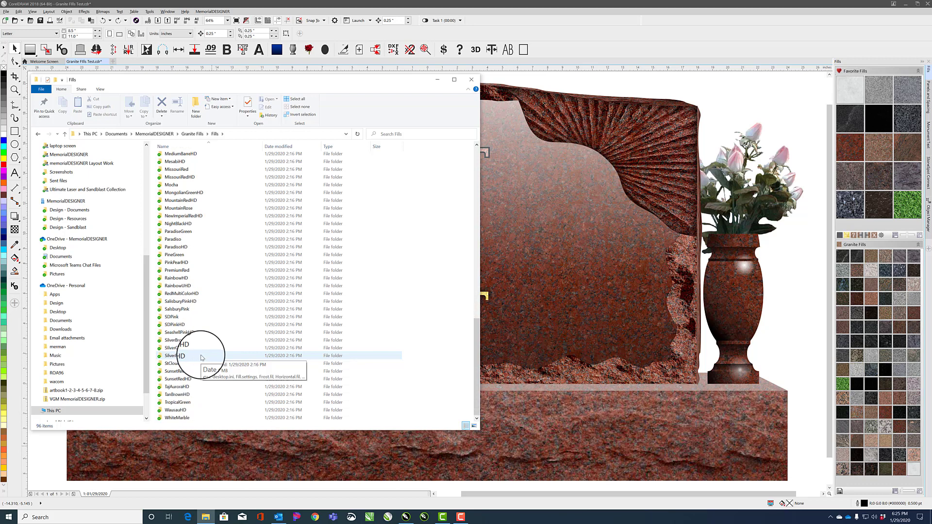
click(177, 288)
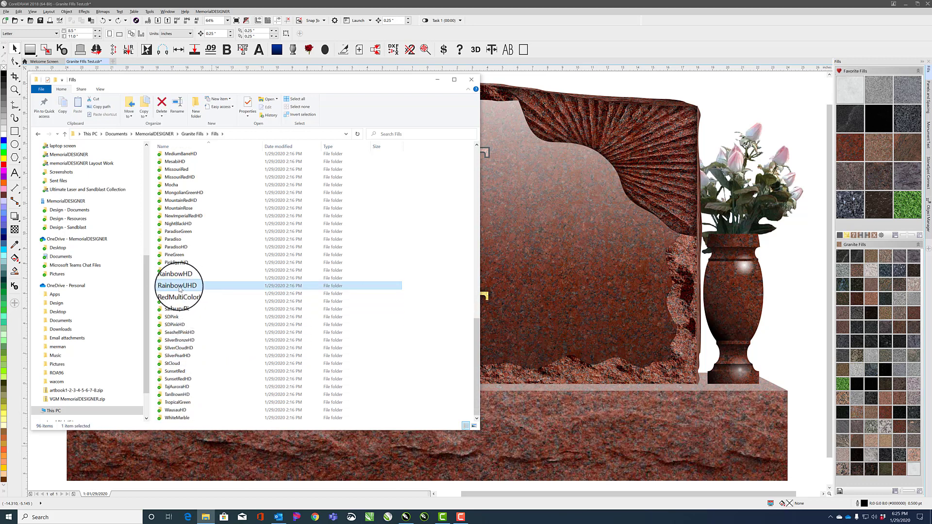
key(Delete)
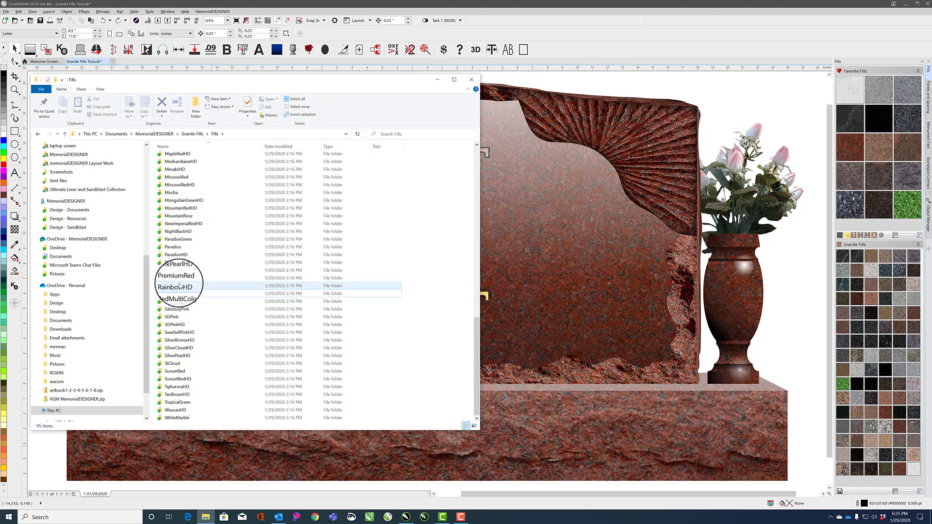
right_click(884, 492)
click(882, 459)
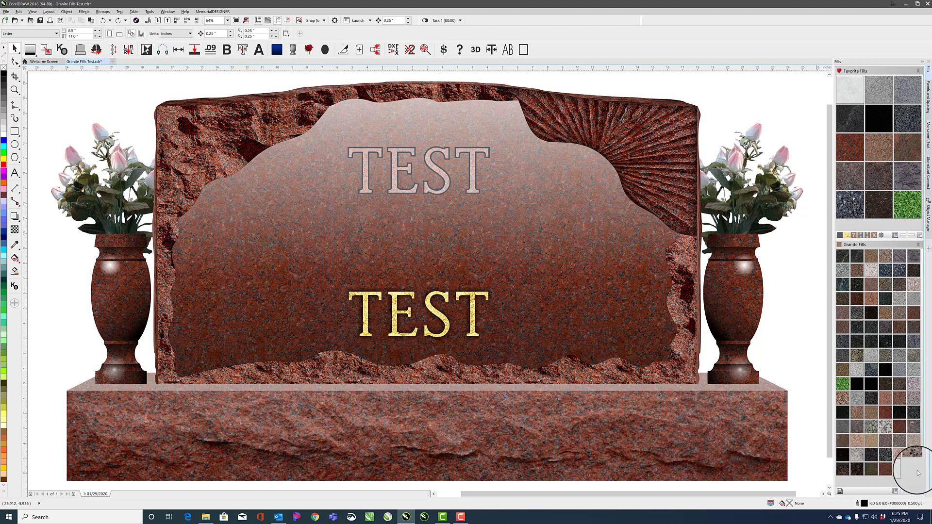
Restore the deleted RainbowUHD folder in File Explorer, return to CorelDRAW and refresh the granite fills list.
click(205, 516)
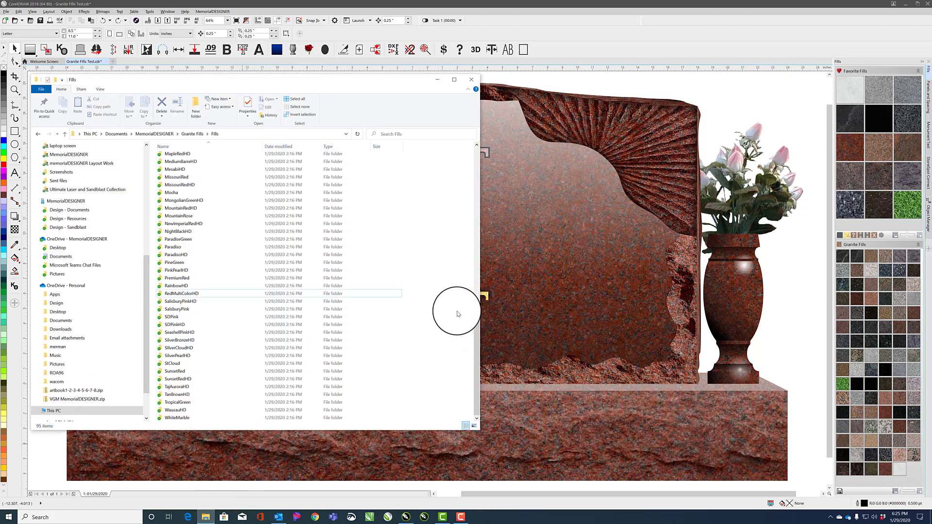
click(917, 475)
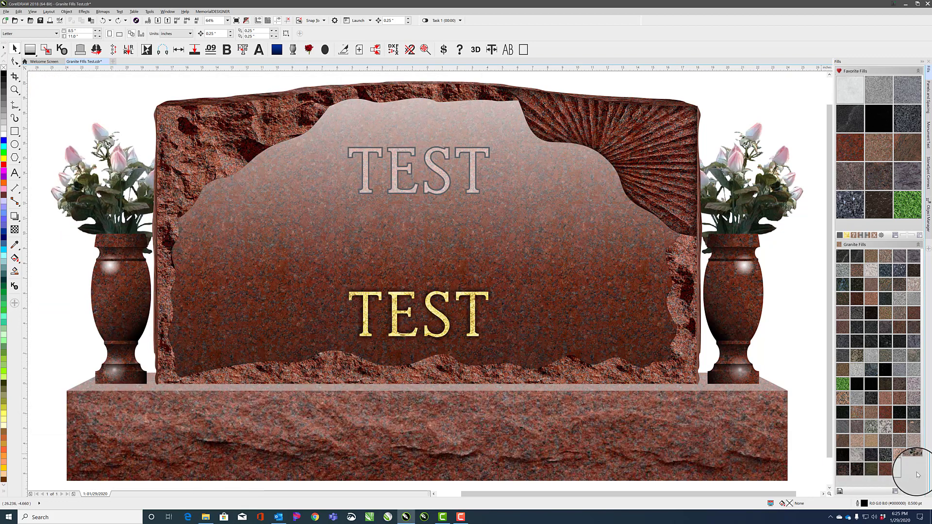
right_click(917, 474)
click(910, 444)
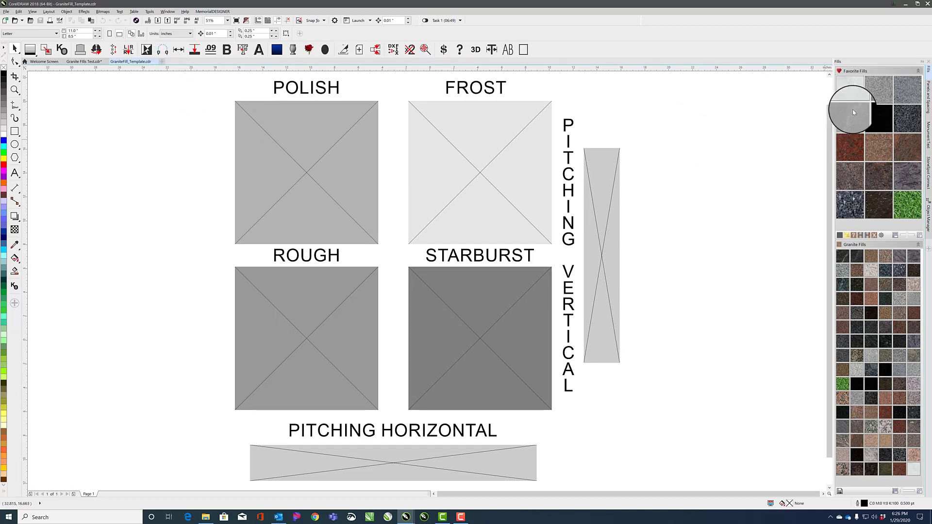
With nothing selected, fill all the swatches in GraniteFill_Template.cdr with New Imperial Red HD from the favorite fills.
click(855, 151)
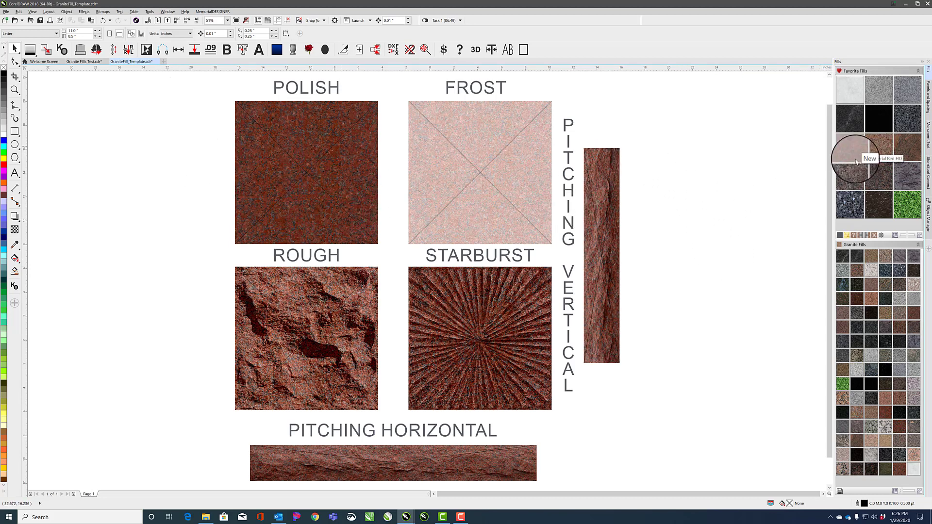
click(310, 149)
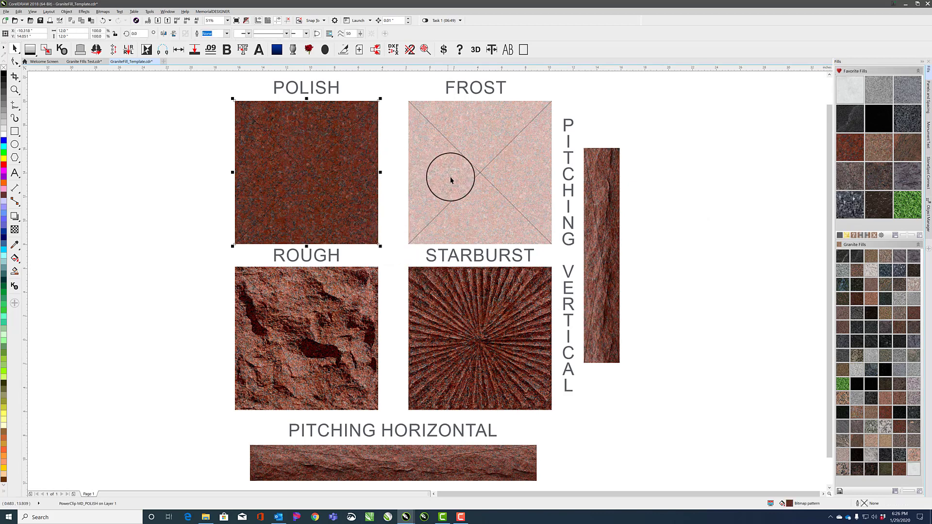
shift+click(599, 244)
shift+click(497, 327)
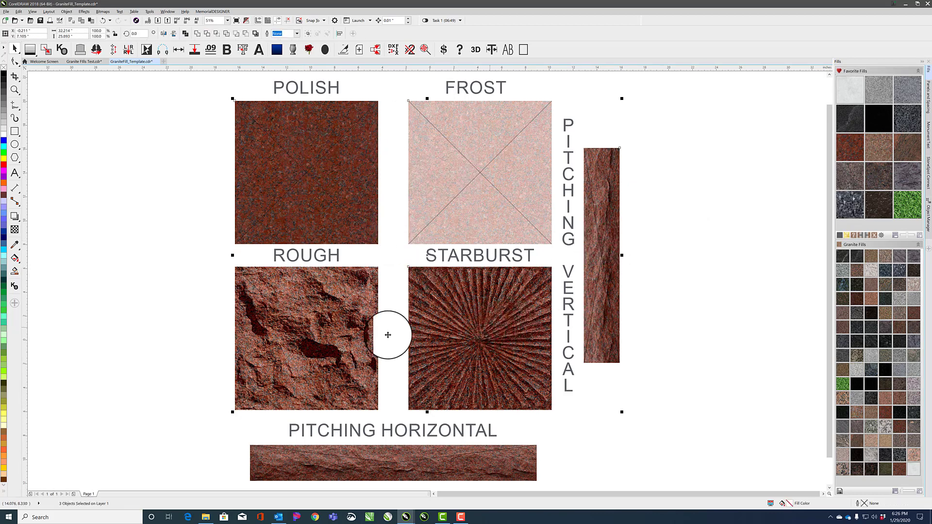
shift+click(340, 334)
shift+click(368, 464)
right_click(368, 464)
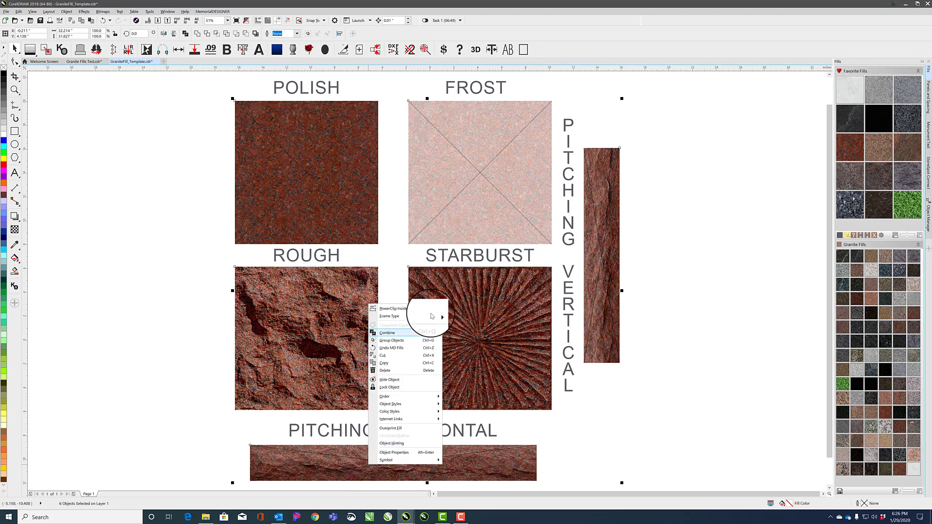
mouse_move(421, 318)
key(Escape)
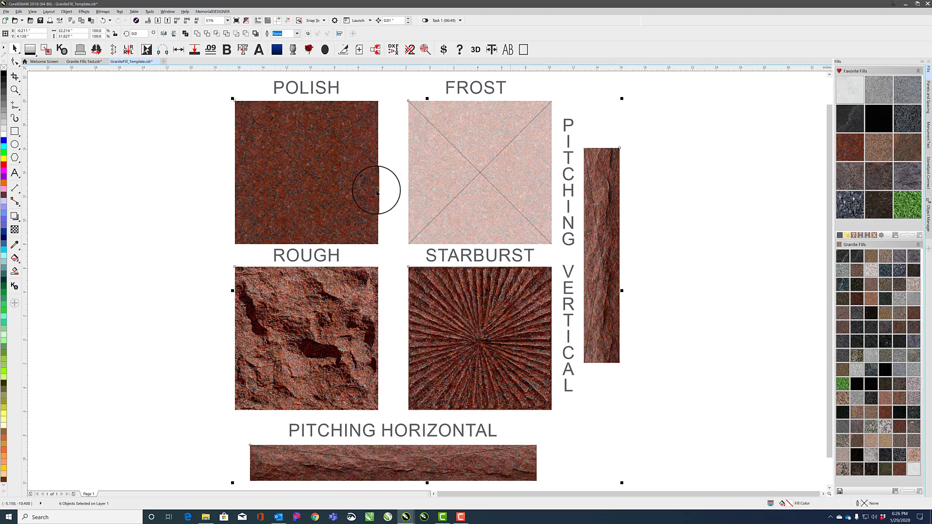
Set the frame type of the Polish and Frost swatches to None.
right_click(340, 146)
mouse_move(392, 161)
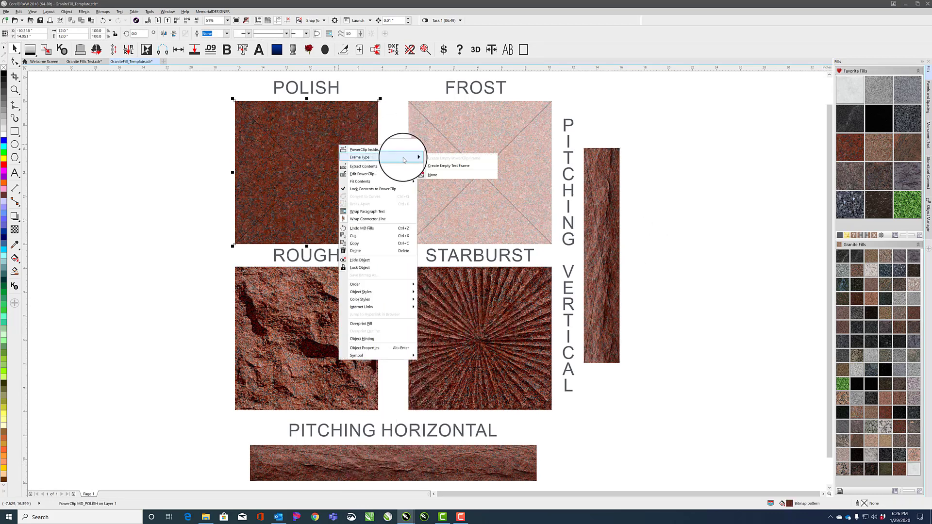
click(442, 174)
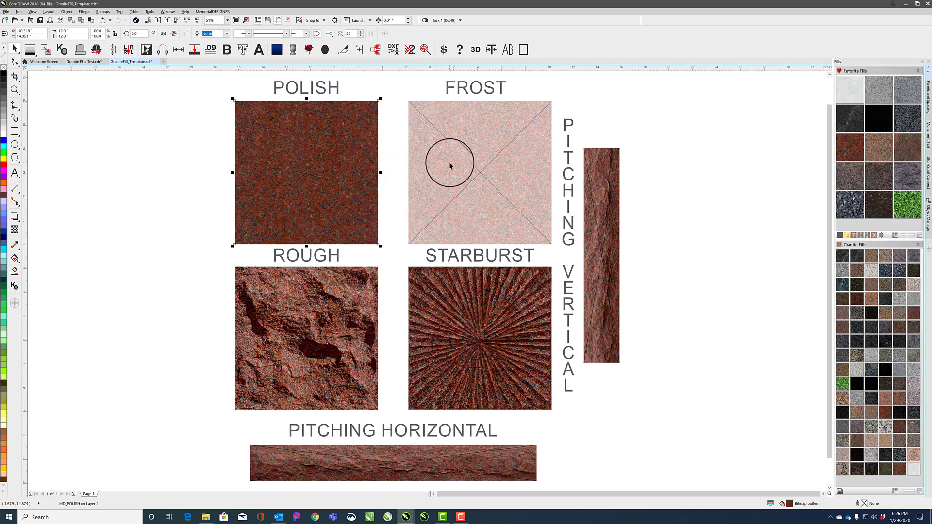
click(451, 163)
right_click(455, 166)
mouse_move(499, 178)
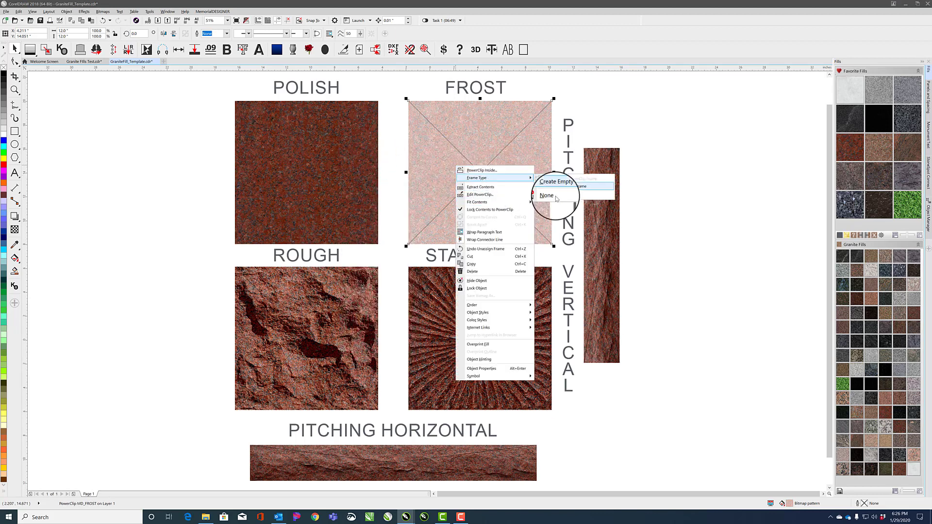
click(546, 186)
Set the frame type of the Pitching Vertical and Starburst swatches to None.
click(610, 194)
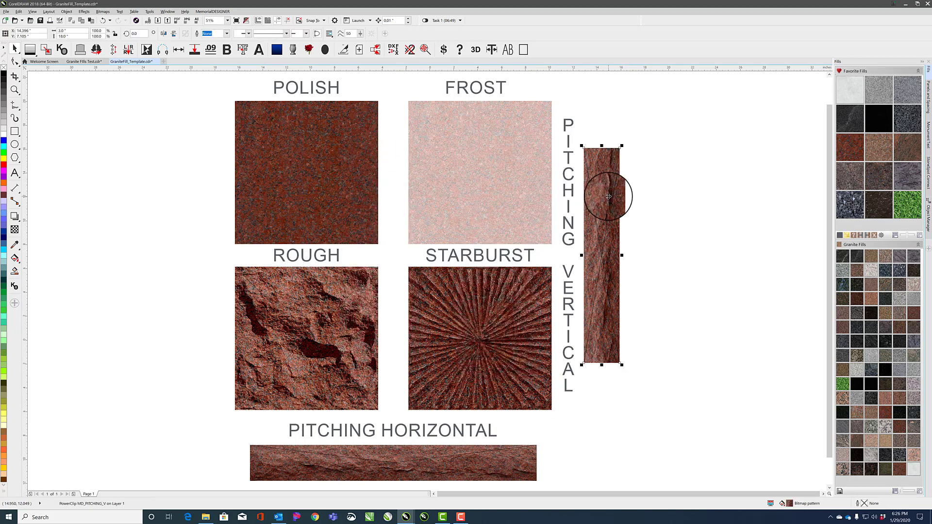
right_click(610, 196)
mouse_move(646, 208)
click(718, 228)
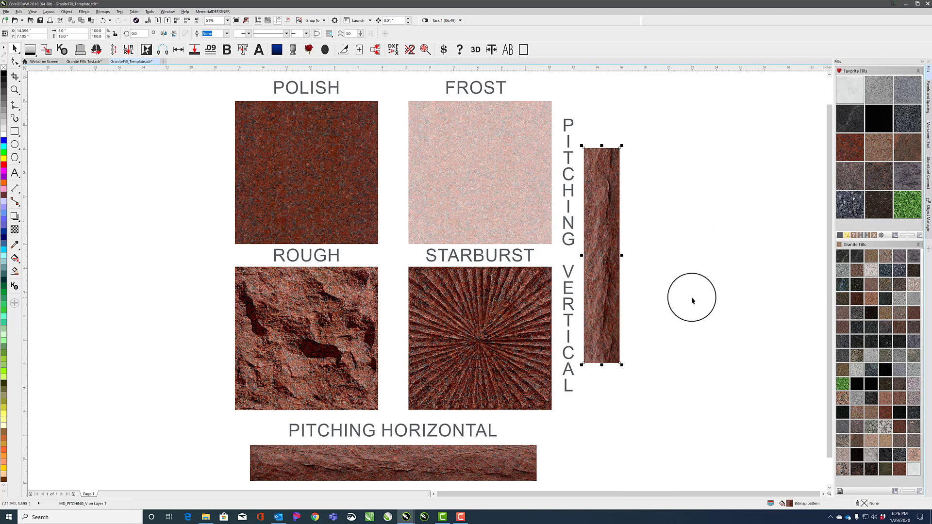
click(495, 323)
right_click(496, 324)
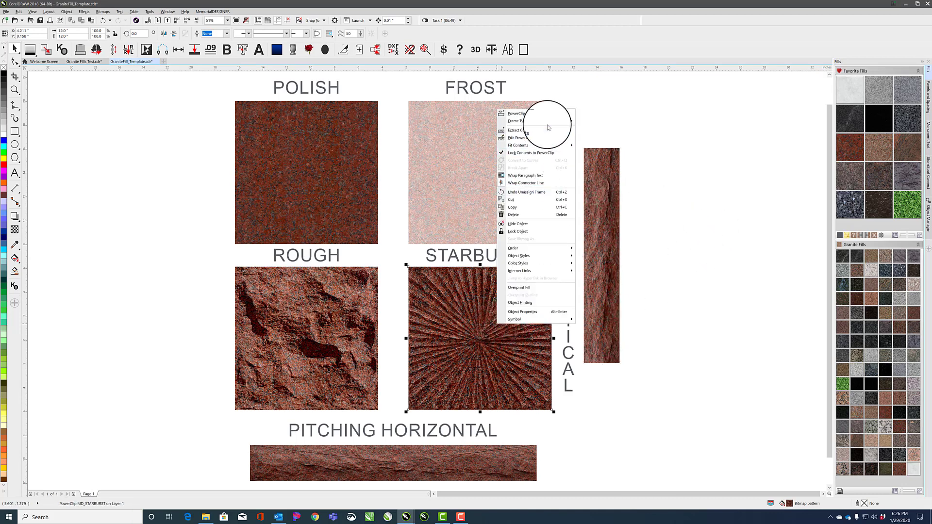
mouse_move(548, 120)
click(610, 139)
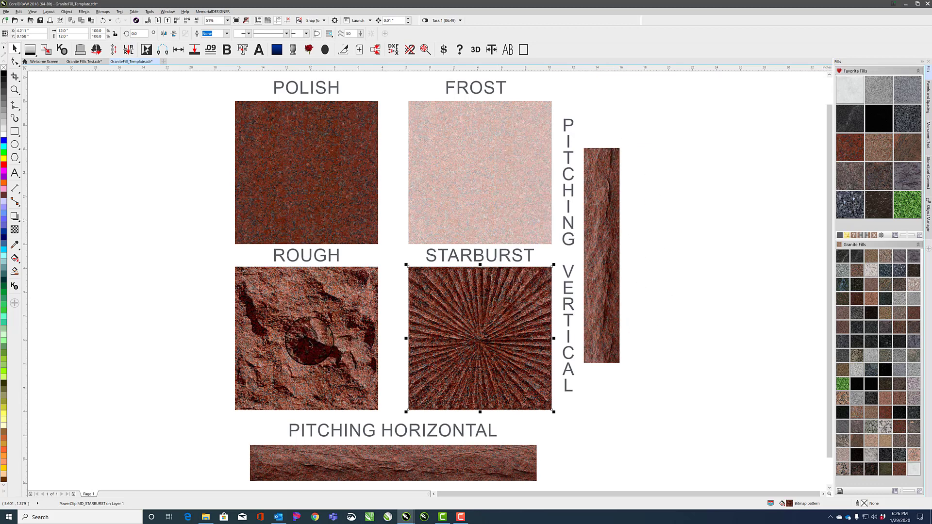
Set the frame type of the Rough and Pitching Horizontal swatches to None, leaving nothing selected.
right_click(309, 341)
mouse_move(367, 139)
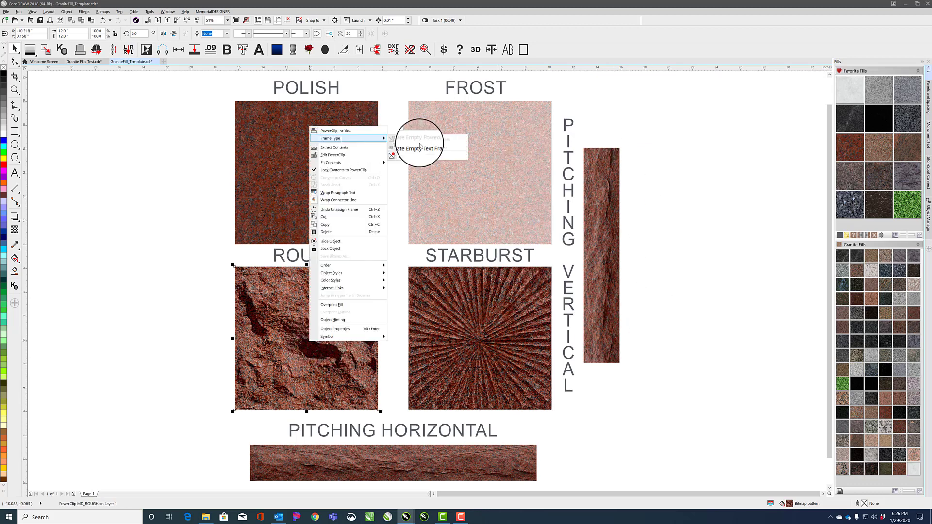
click(417, 159)
click(416, 456)
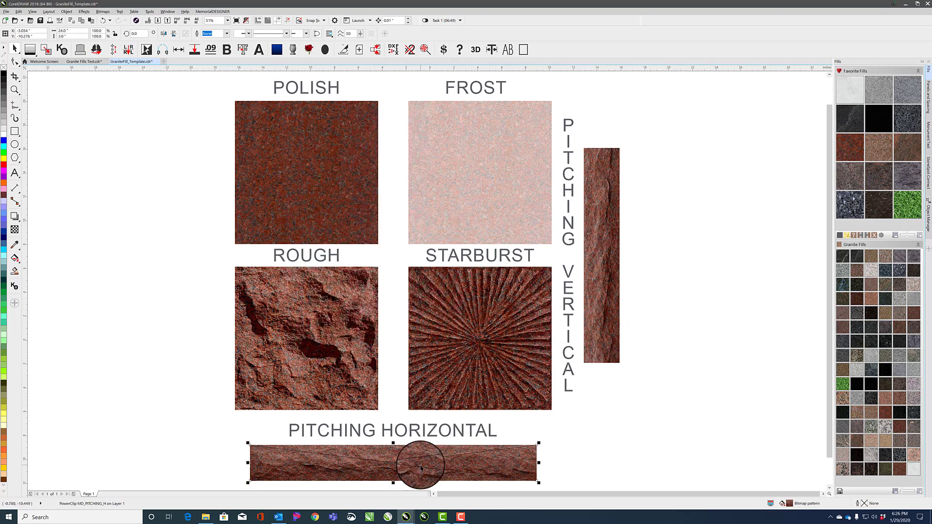
right_click(421, 463)
mouse_move(459, 262)
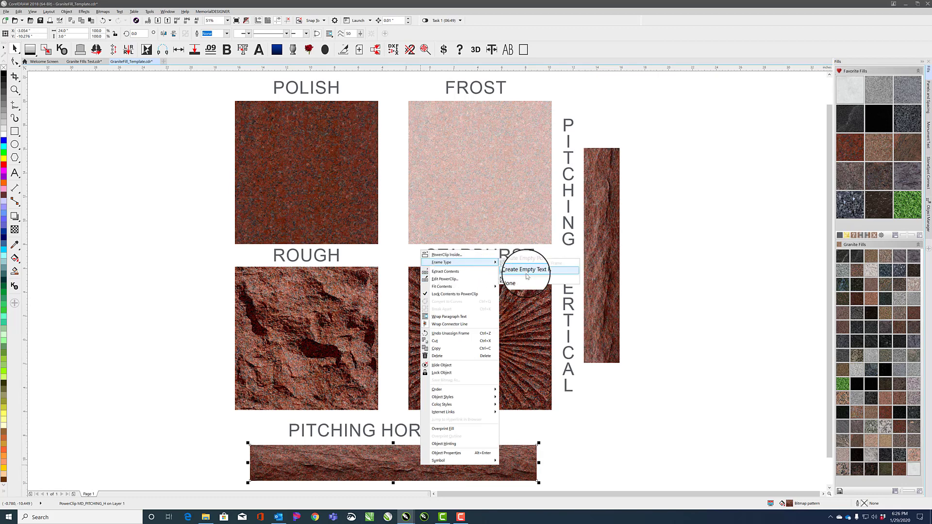
click(510, 283)
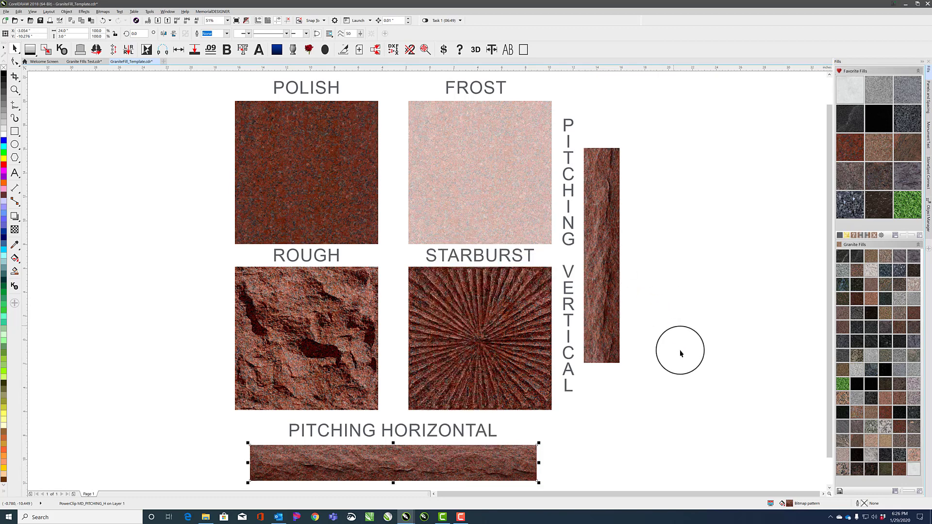
click(680, 349)
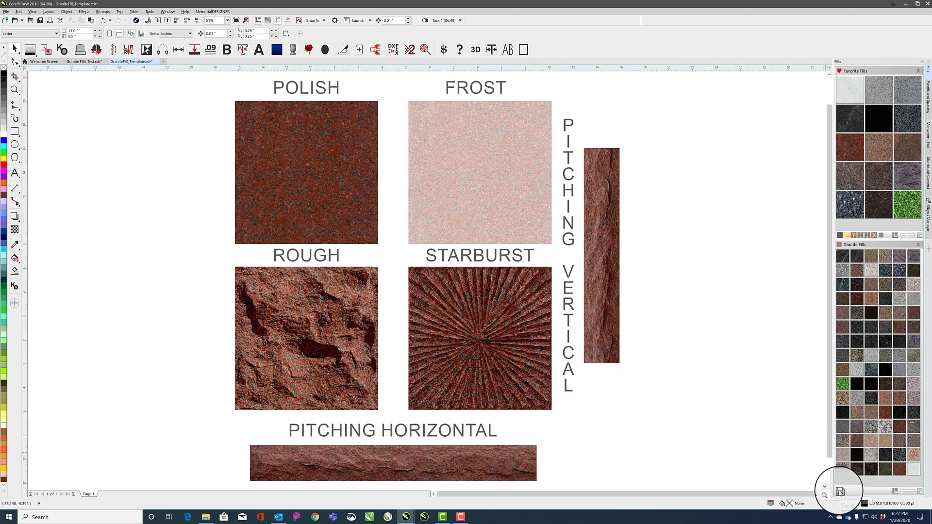
Save the template's swatches as a new granite fill named India Red HD and locate it in the granite fills list.
click(839, 491)
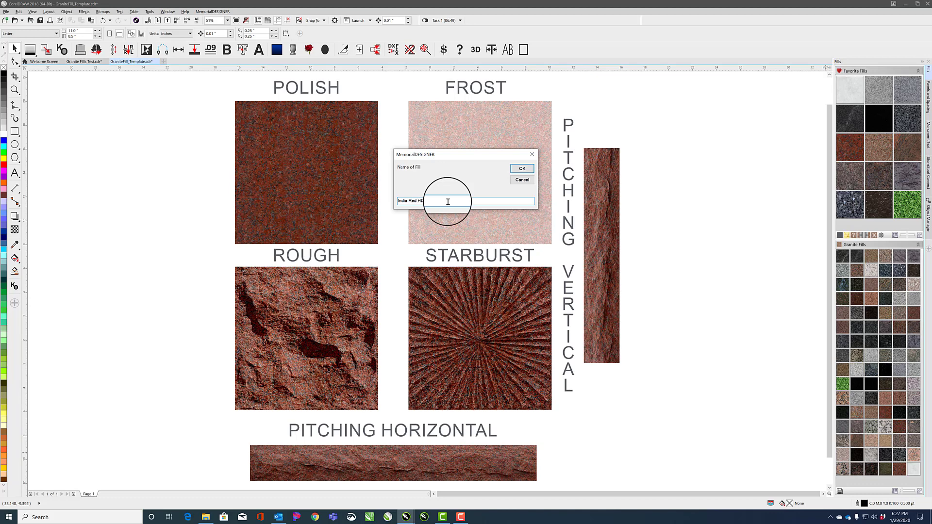
click(521, 168)
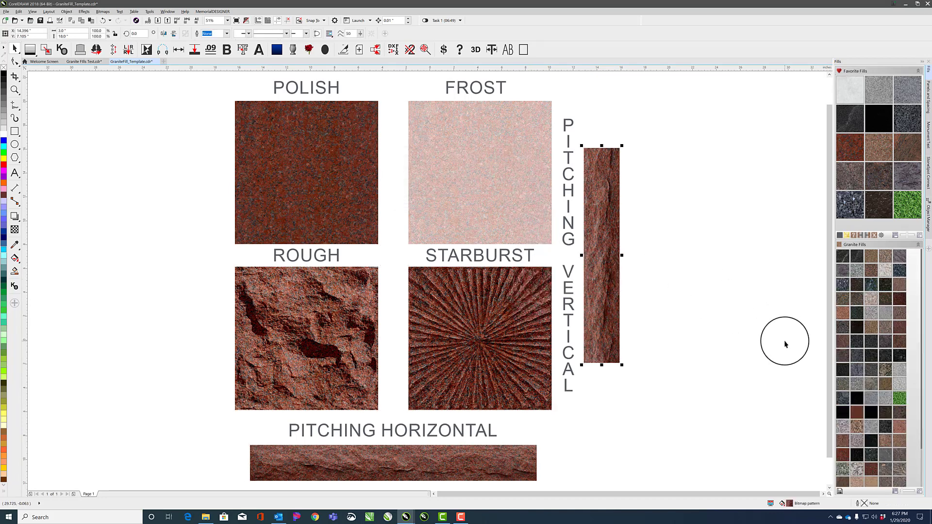
scroll(903, 322, down, 2)
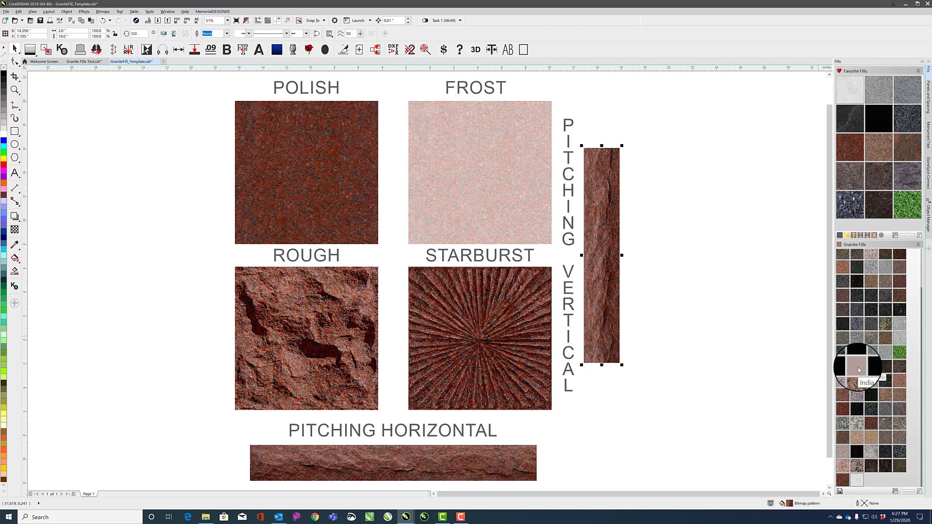
click(721, 295)
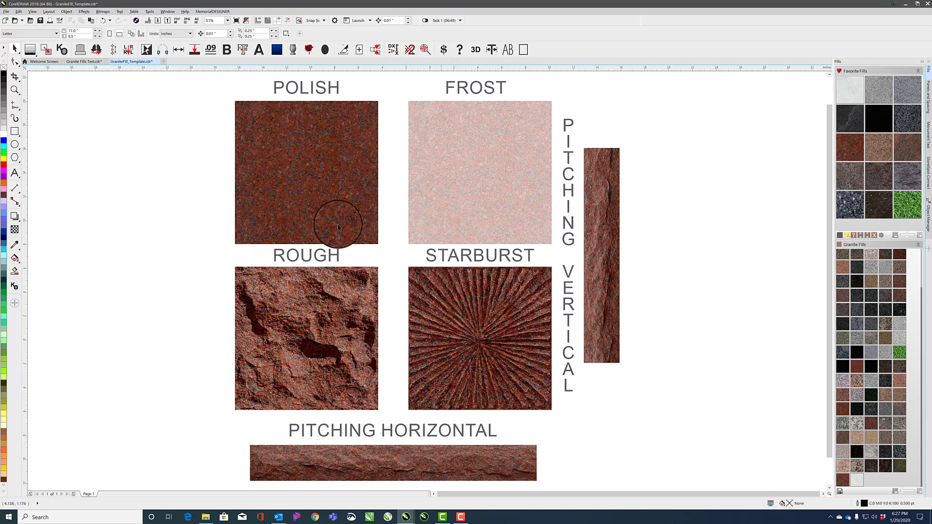
Close the GraniteFill_Template document without saving its changes.
click(156, 61)
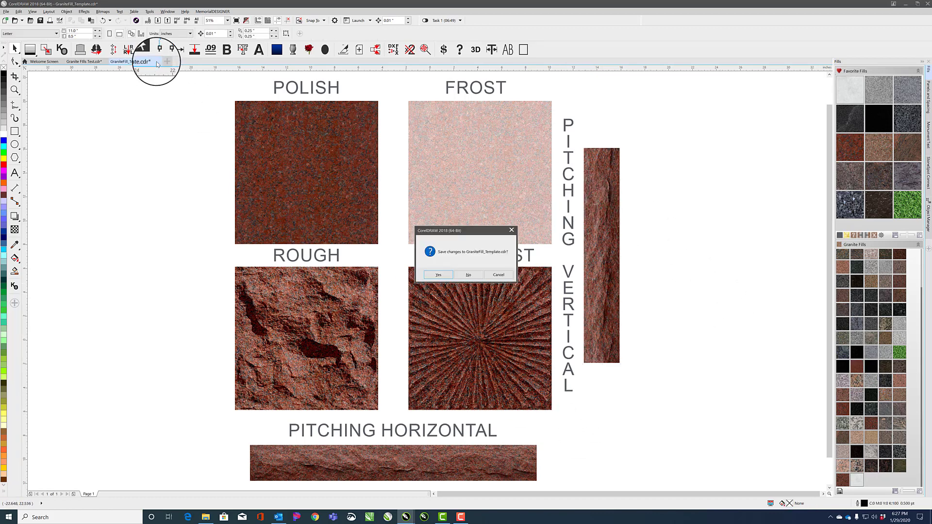
click(467, 275)
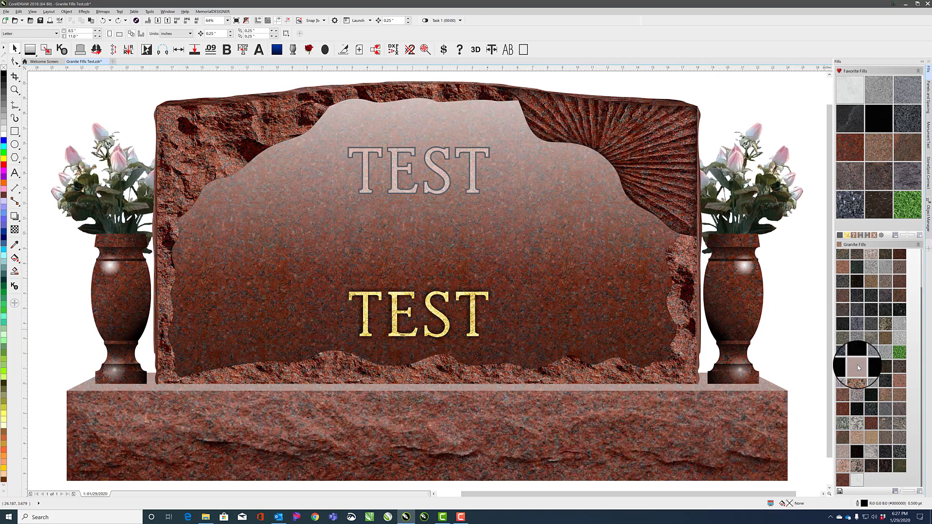
Switch to File Explorer, delete the IndiaRedHD folder from the Fills folder, and refresh the granite fills list in CorelDRAW.
click(206, 517)
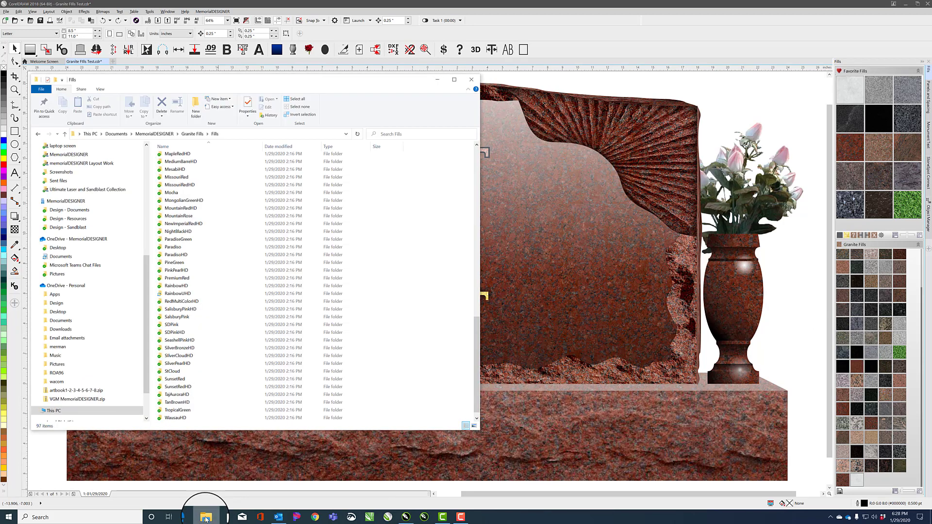
scroll(203, 306, up, 4)
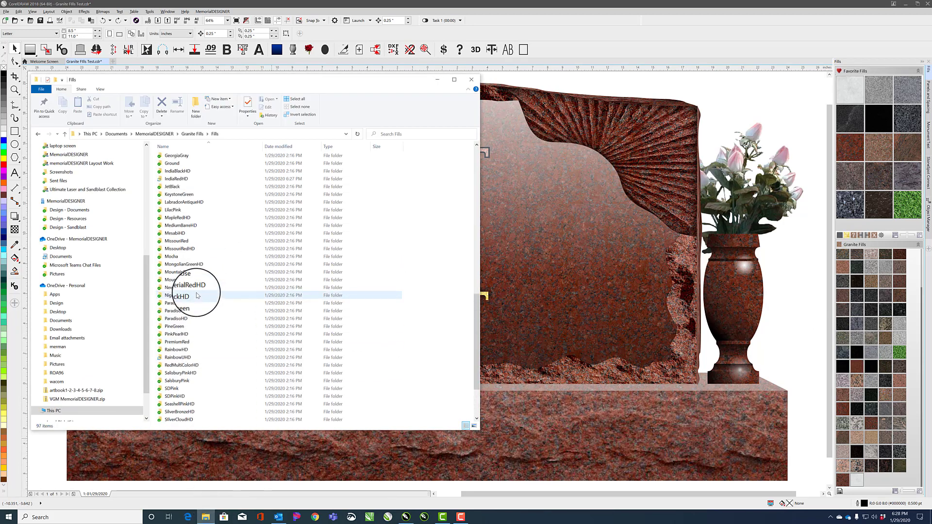
click(173, 204)
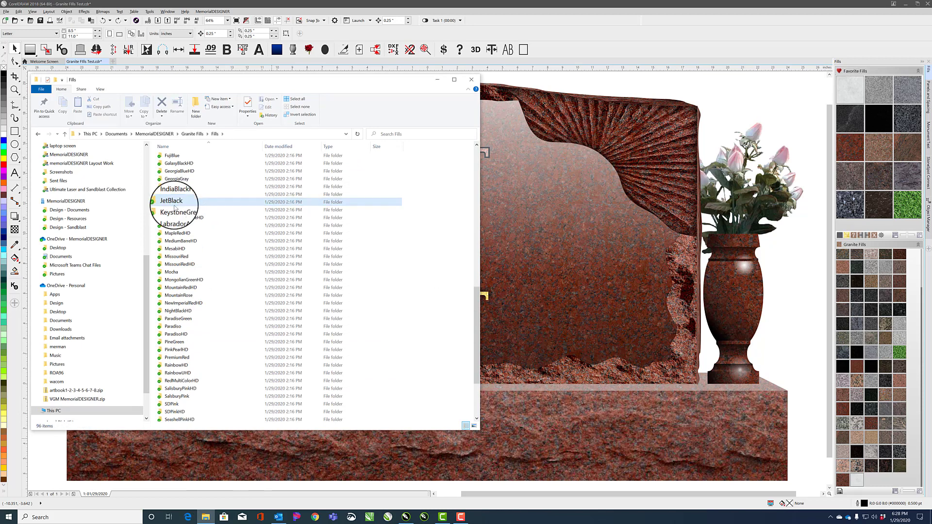
right_click(899, 482)
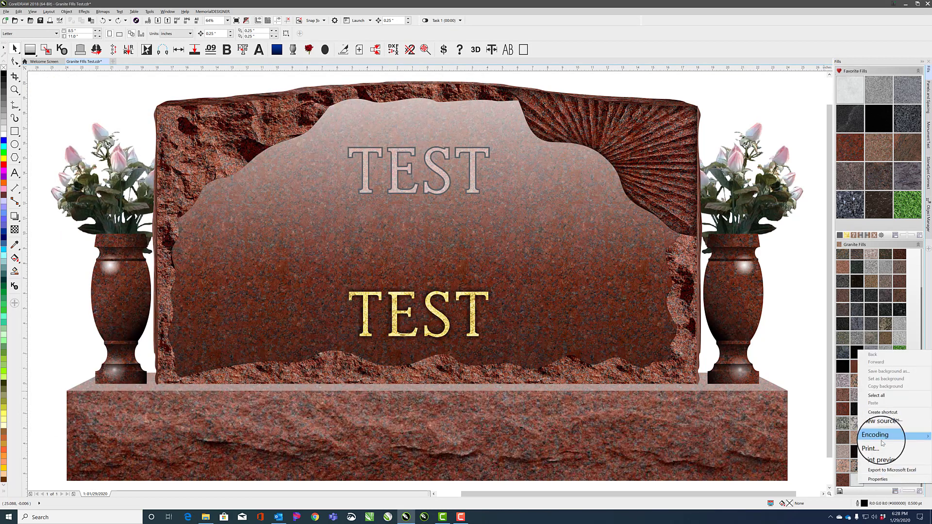
click(881, 460)
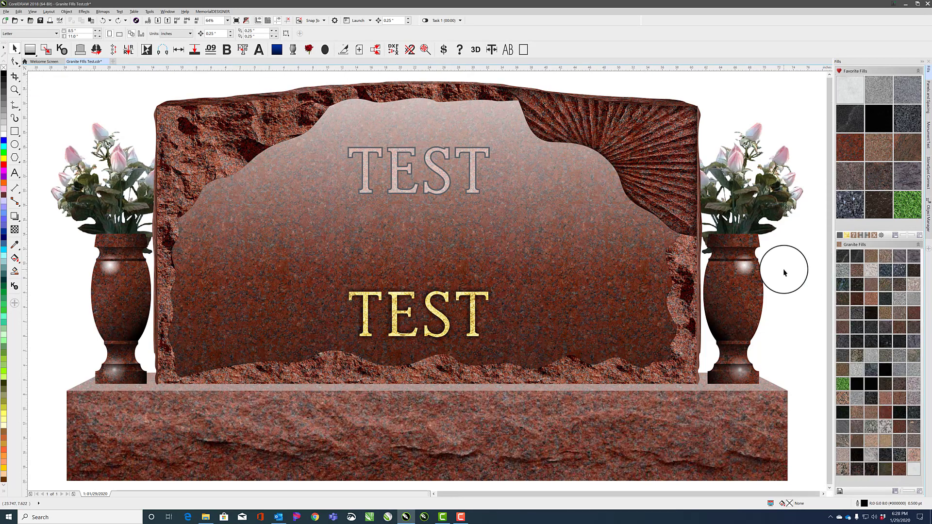
Select the whole monument and scale it down to about 7.67 by 4.07 inches.
scroll(781, 270, down, 4)
drag(199, 201, 530, 383)
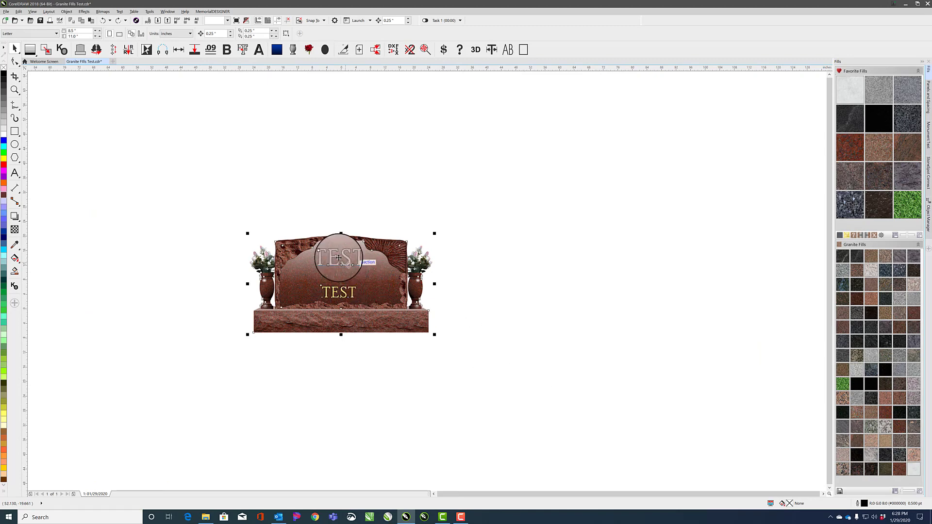
drag(250, 234, 397, 314)
scroll(417, 324, up, 6)
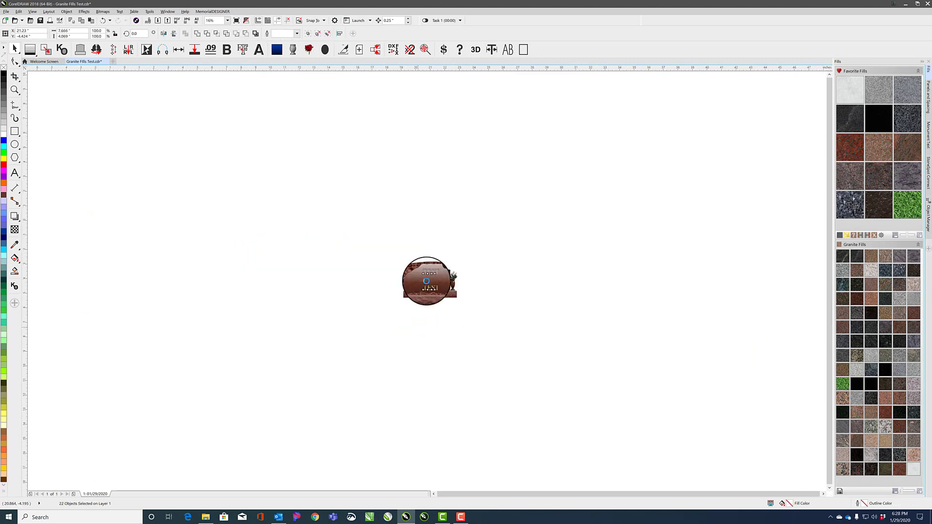
scroll(479, 274, up, 2)
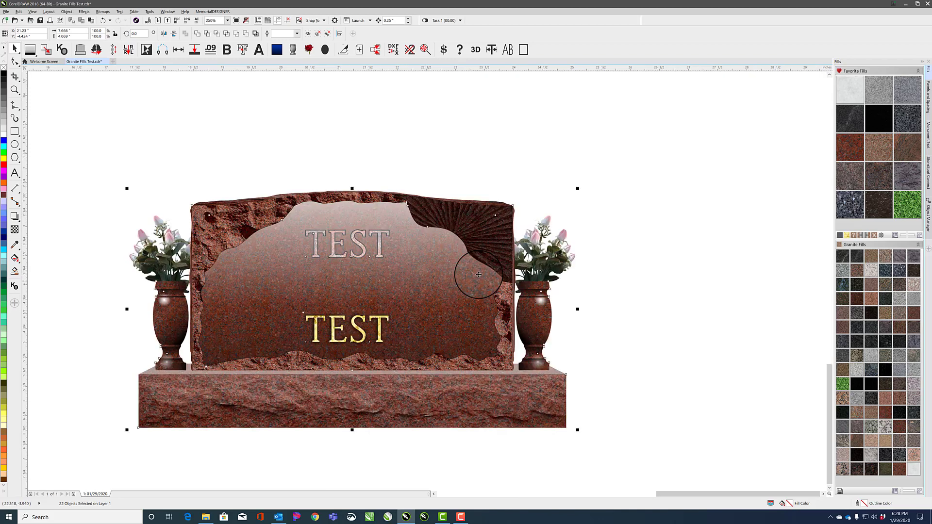
Pull the gray lens shape off the monument's starburst corner and delete it.
scroll(429, 279, down, 2)
click(464, 214)
drag(485, 250, 570, 250)
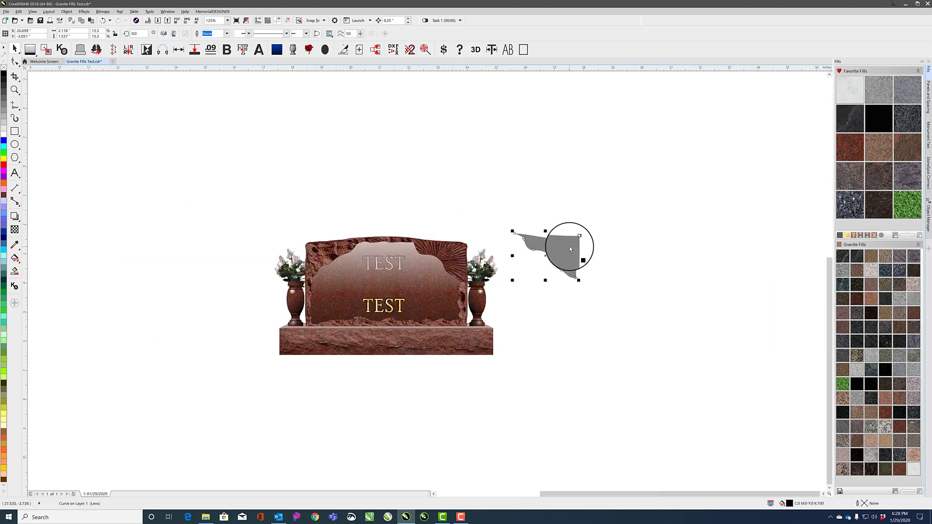
key(Delete)
Apply the brown granite in the middle of the third row of favorite fills to the scaled-down monument.
drag(223, 212, 572, 397)
click(579, 364)
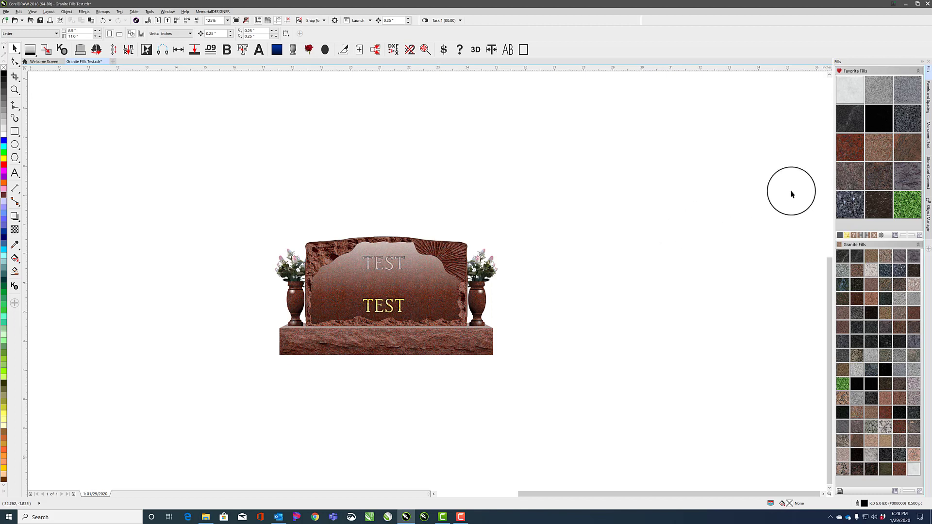
click(876, 145)
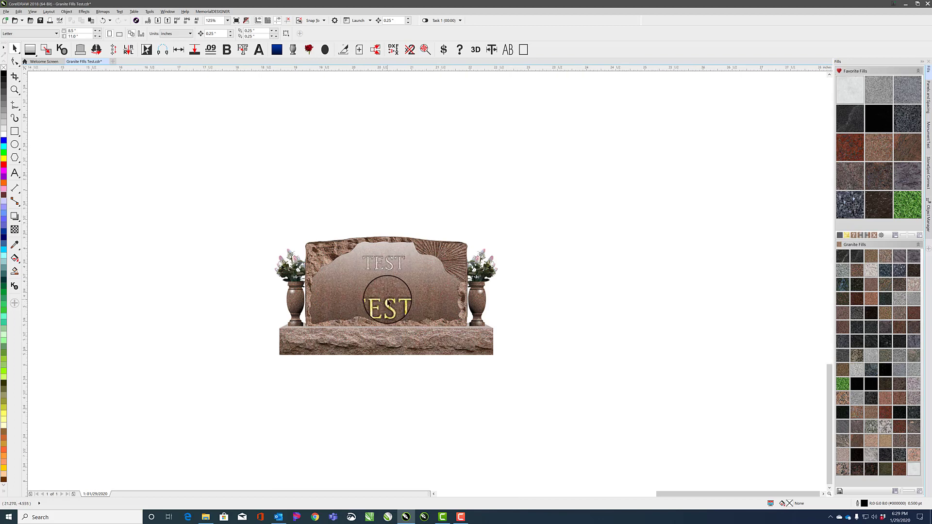
scroll(384, 305, up, 1)
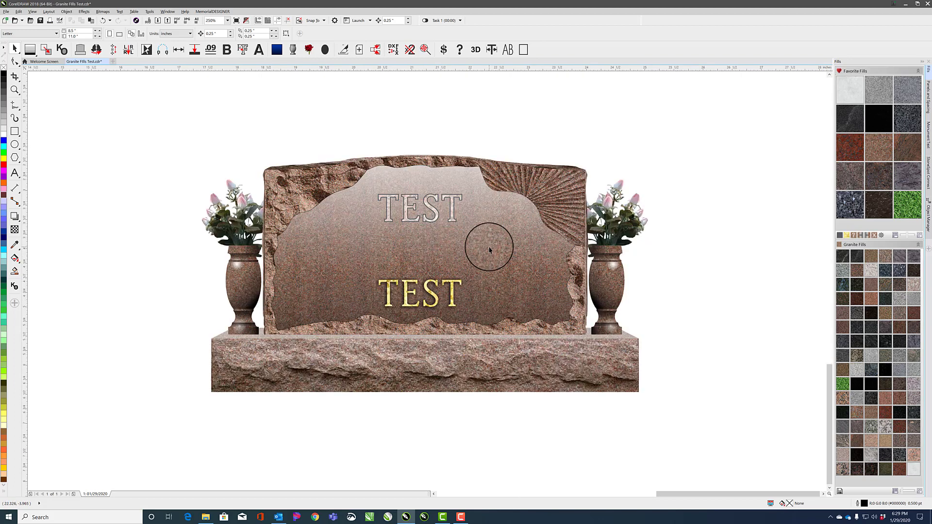
scroll(428, 281, down, 3)
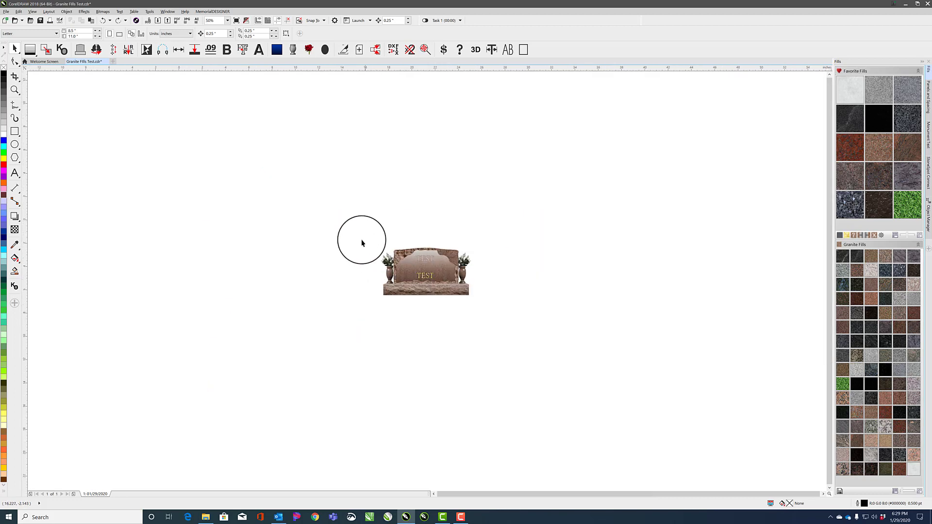
Skew the whole monument vertically so its right side slopes down, and apply the New Imperial Red HD favorite fill.
drag(354, 234, 493, 316)
click(456, 264)
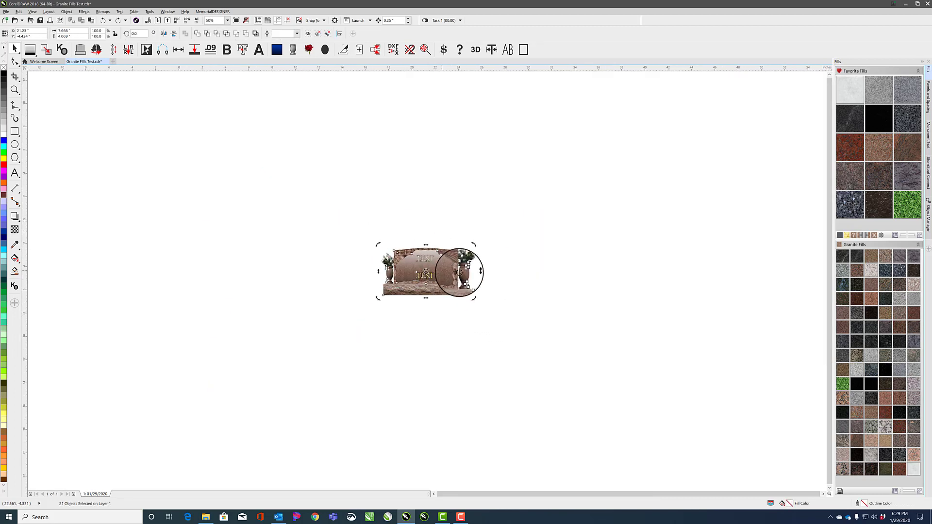
drag(473, 271, 478, 288)
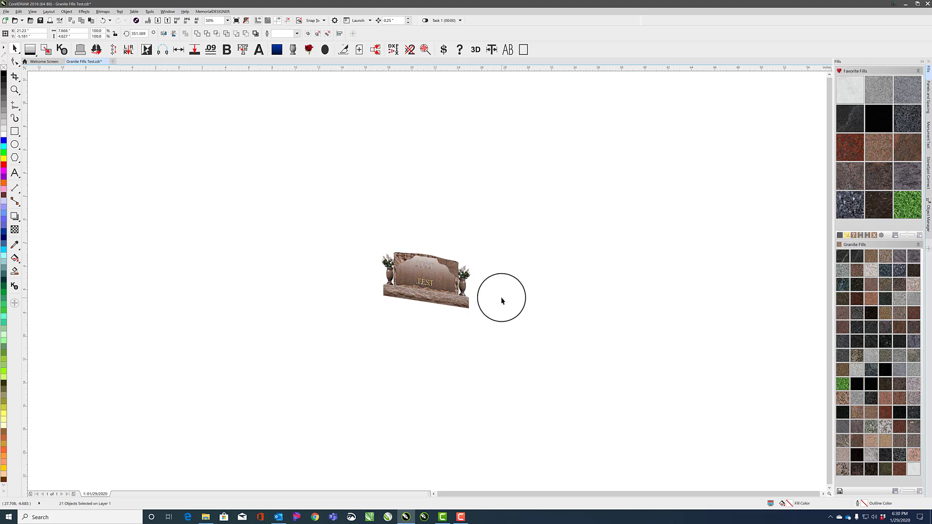
click(501, 297)
scroll(451, 298, up, 1)
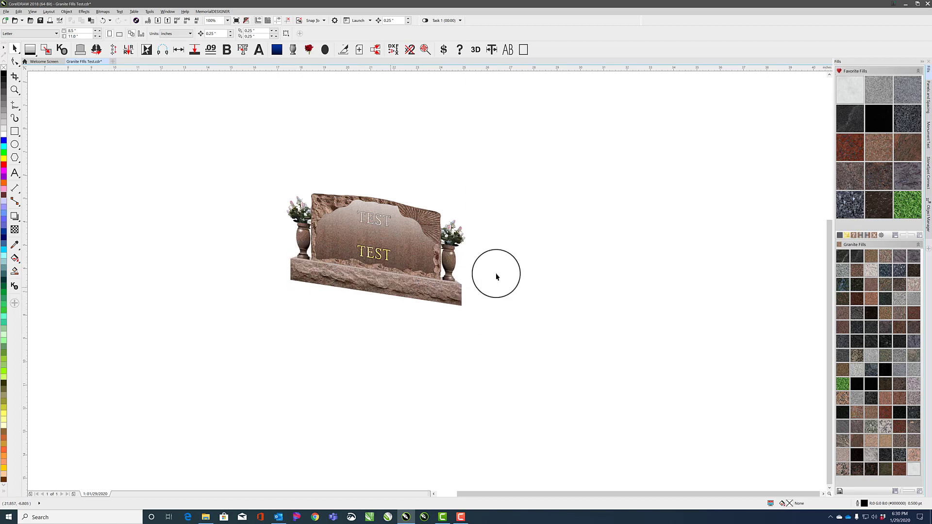
click(848, 154)
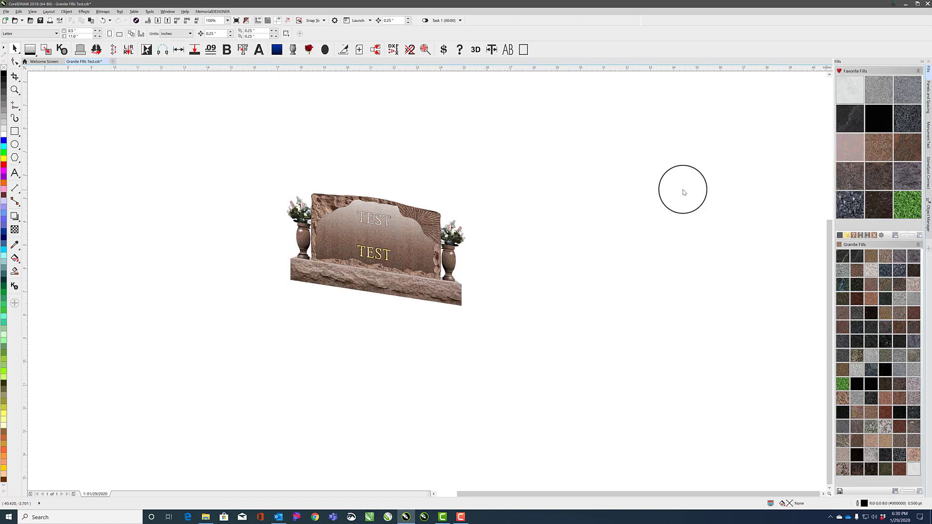
Select the whole skewed monument, enlarge it considerably, and leave it deselected.
scroll(427, 287, down, 3)
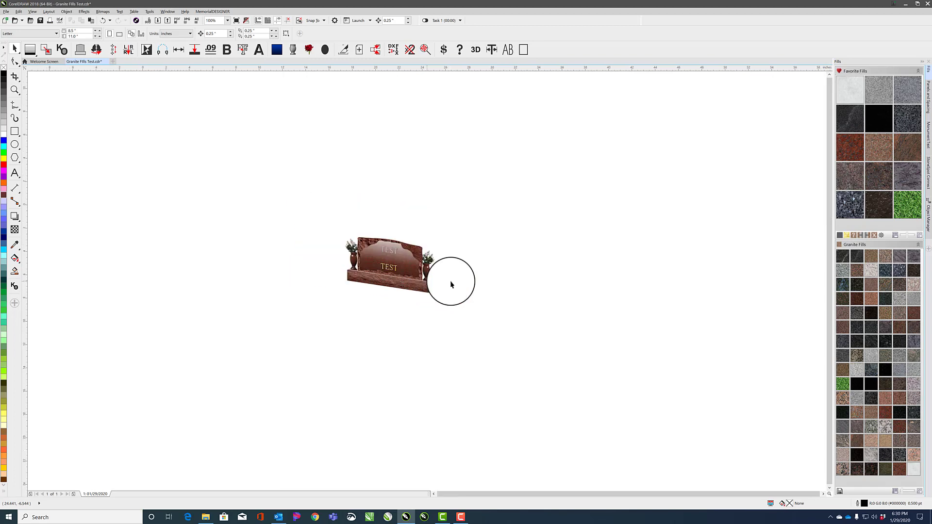
drag(344, 245, 524, 326)
drag(433, 257, 462, 270)
scroll(427, 281, down, 2)
click(453, 232)
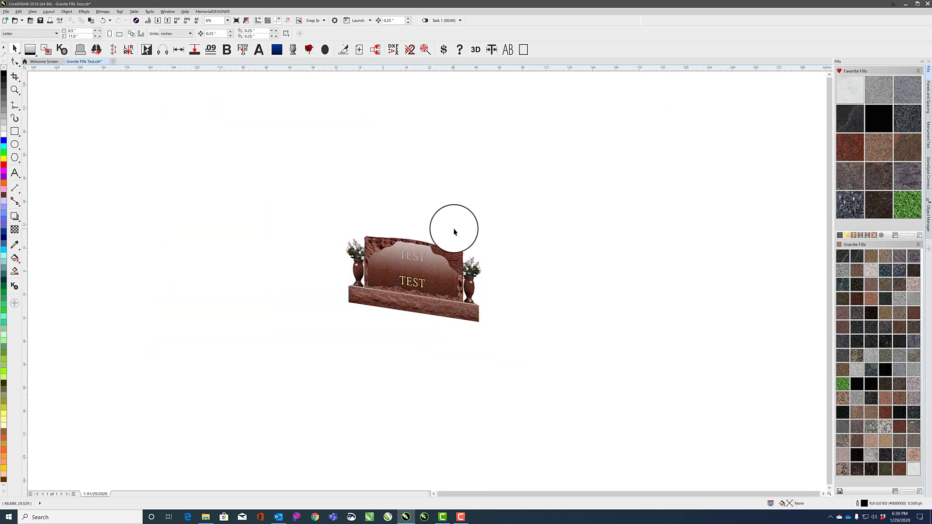
Undo the monument's scaling, skewing, fill changes and lens deletion, and fit the original monument in view.
key(ctrl+z)
key(ctrl+z)
key(ctrl+z)
key(ctrl+z)
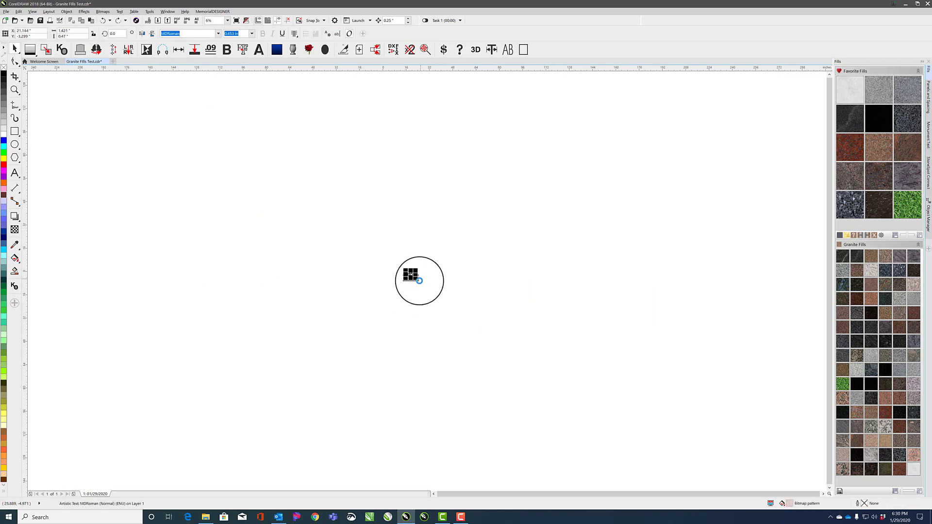
key(ctrl+z)
key(ctrl+z)
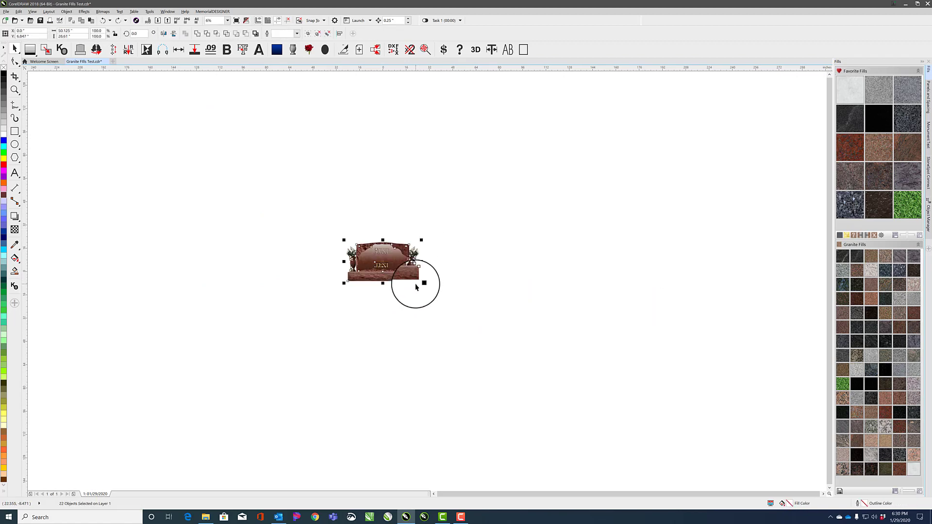
click(399, 207)
key(F4)
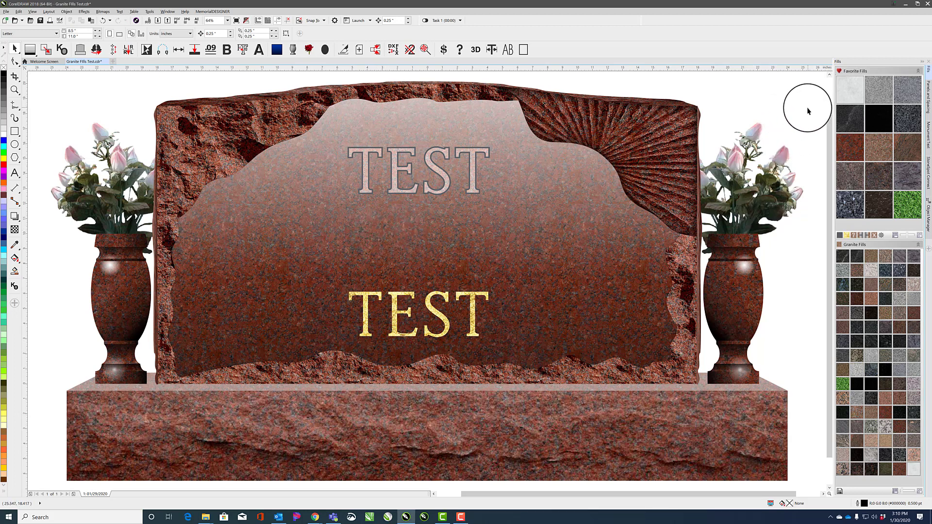
Examine the size in the granite fill settings of Autumn Rose and of the brown fill beside it, leaving both unchanged.
double_click(887, 259)
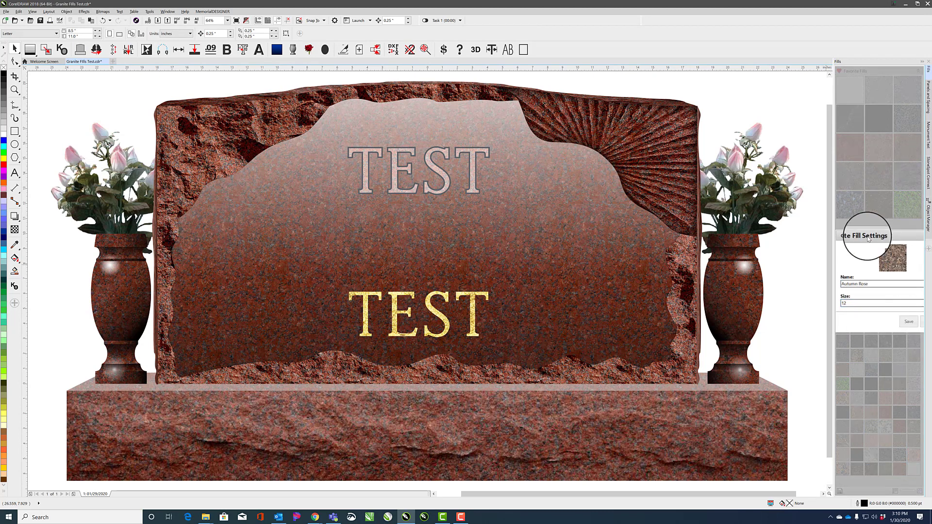
click(917, 322)
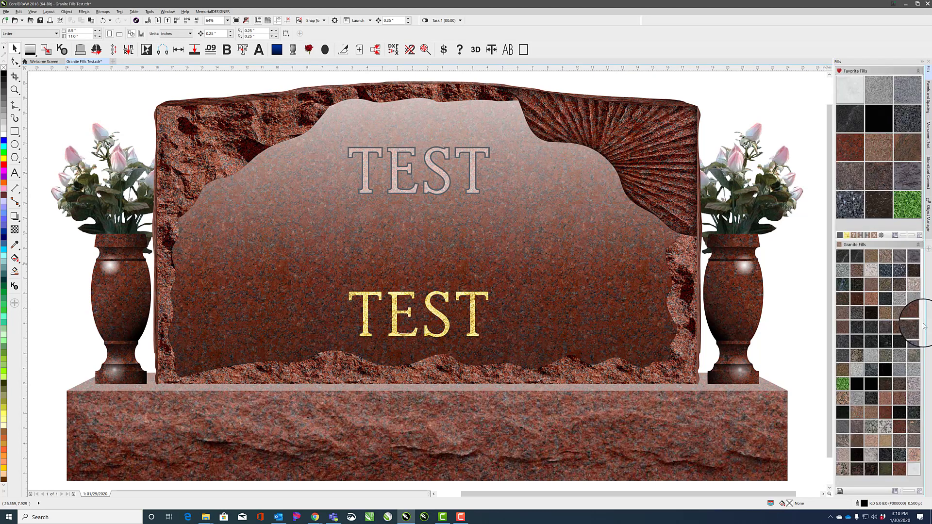
right_click(869, 259)
click(880, 269)
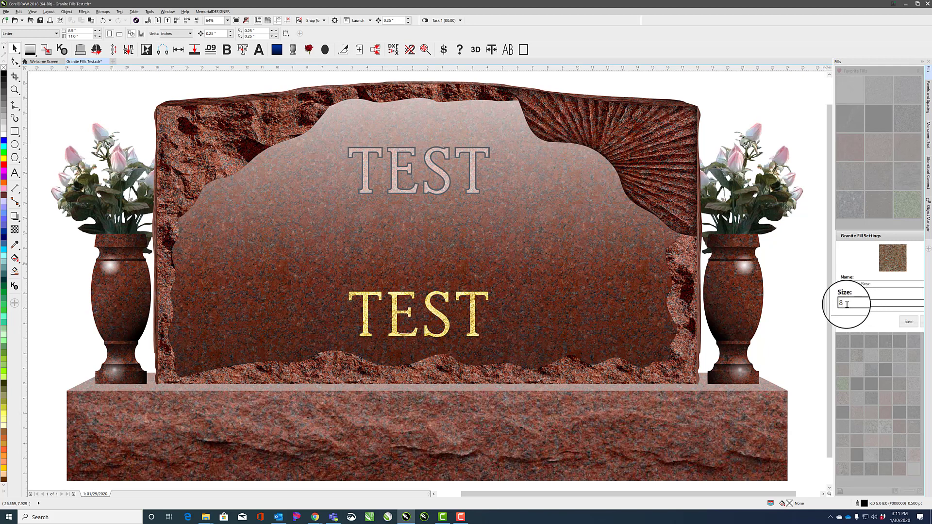
click(922, 324)
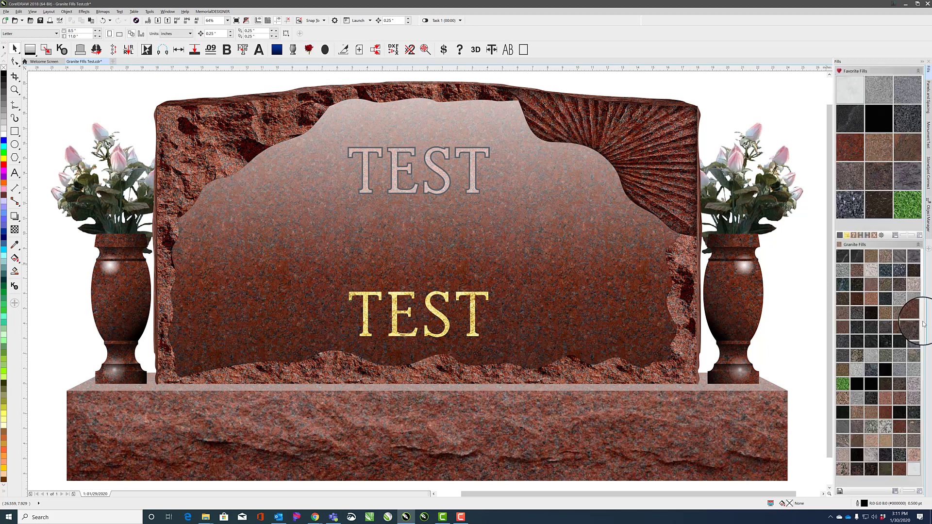
Compare fills on the cleared monument by applying the brown granite beside Autumn Rose, followed by New Imperial Red HD.
click(861, 237)
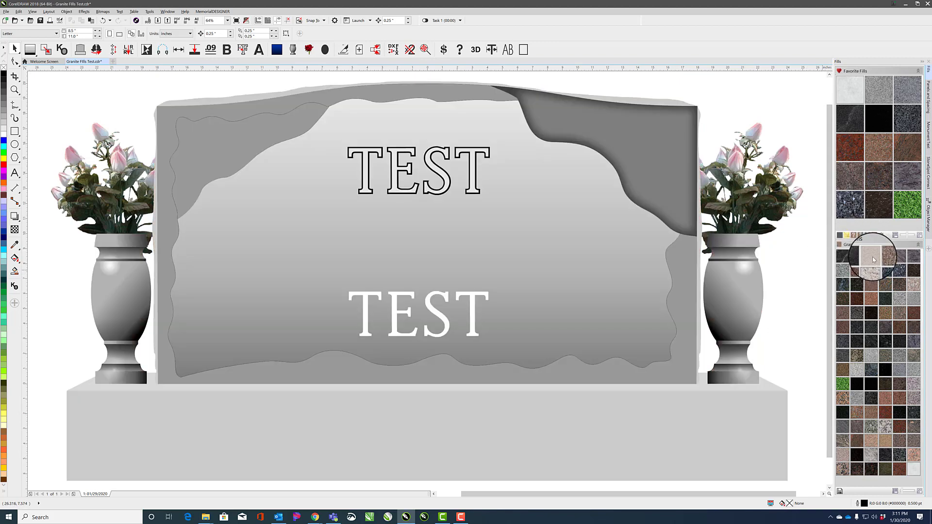
click(872, 260)
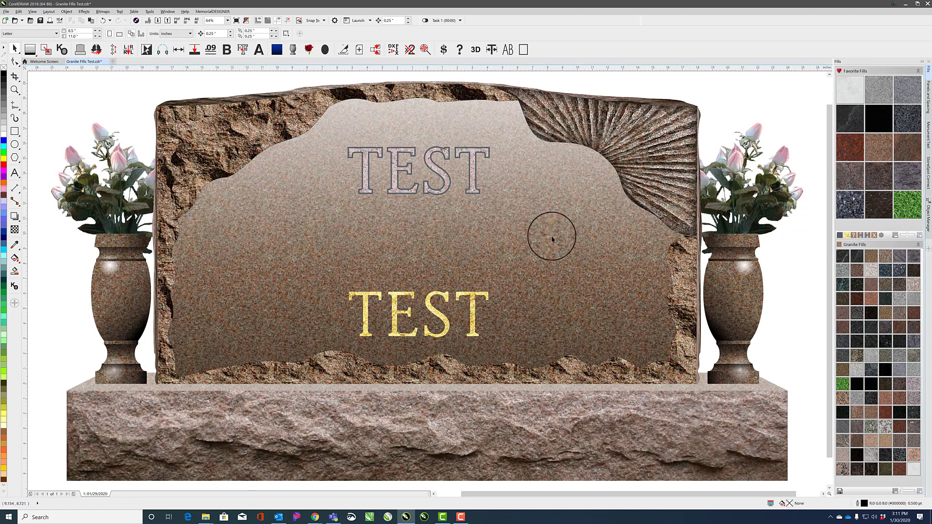
click(854, 147)
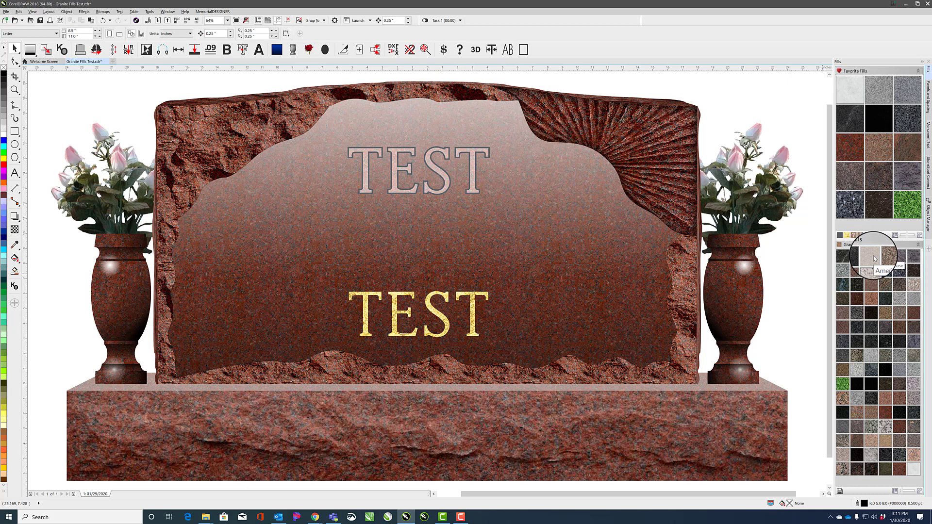
Examine the size in the fill settings of the New Imperial Red HD favorite and close them without changes.
right_click(848, 154)
click(865, 163)
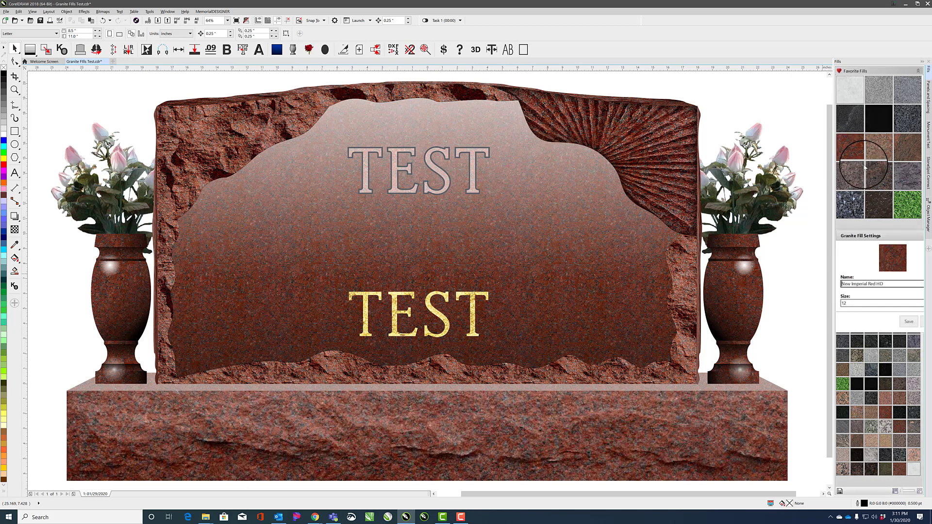
click(921, 324)
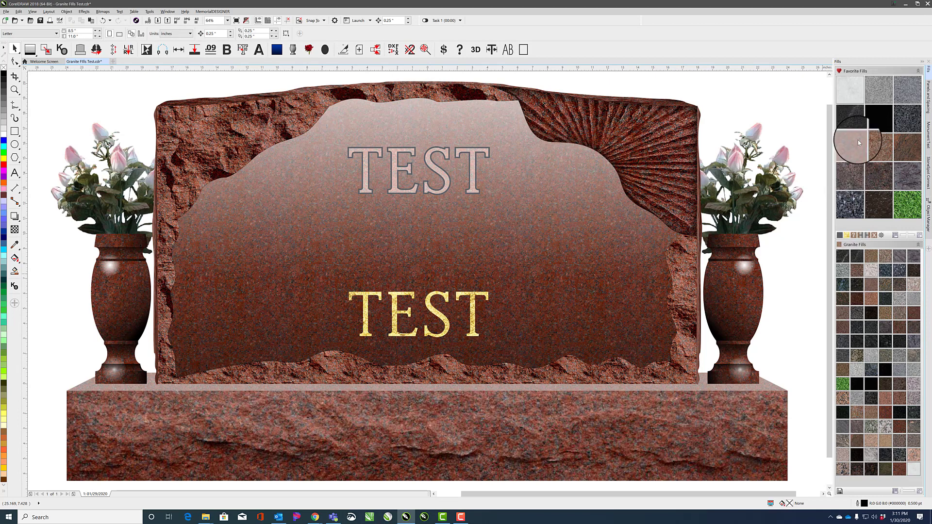
Remove the granite fills from the monument and reapply the New Imperial Red HD favorite fill.
click(861, 236)
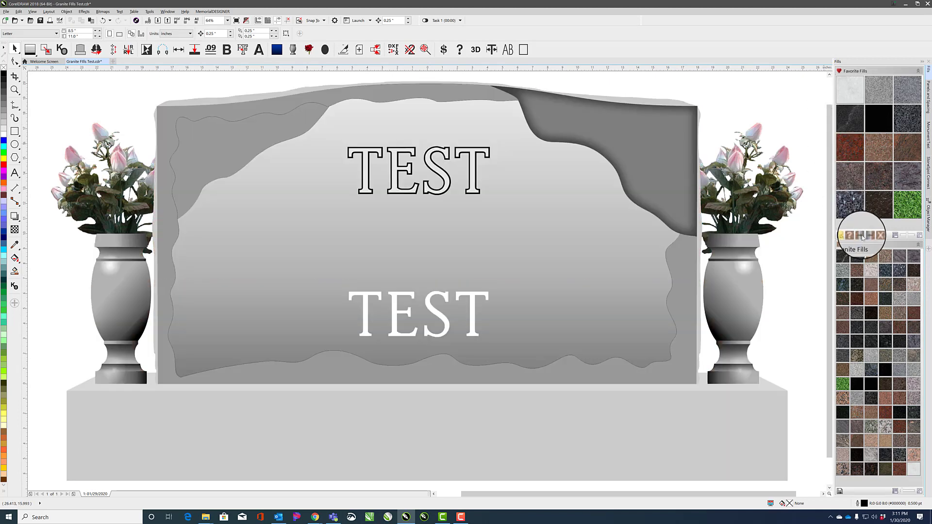
click(849, 144)
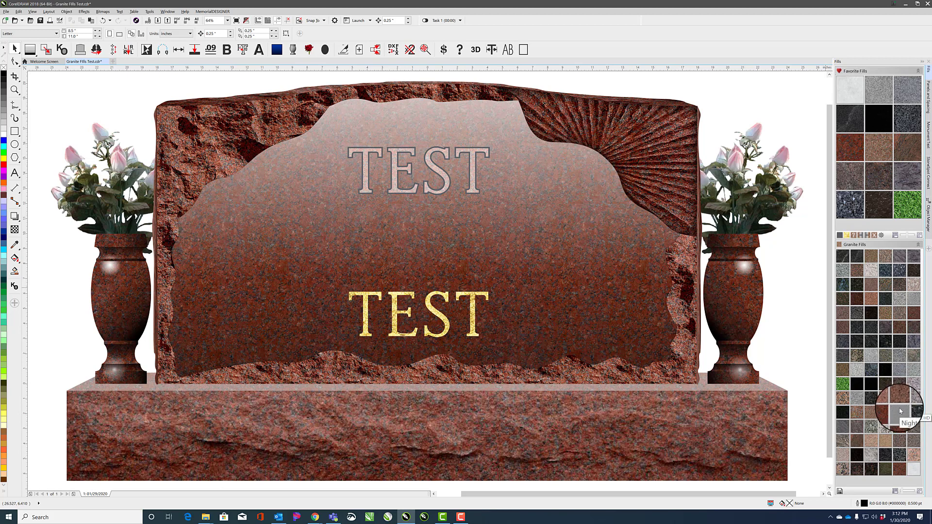
Examine the size in the fill settings of the Rainbow granite and close them without changes.
right_click(843, 439)
click(858, 449)
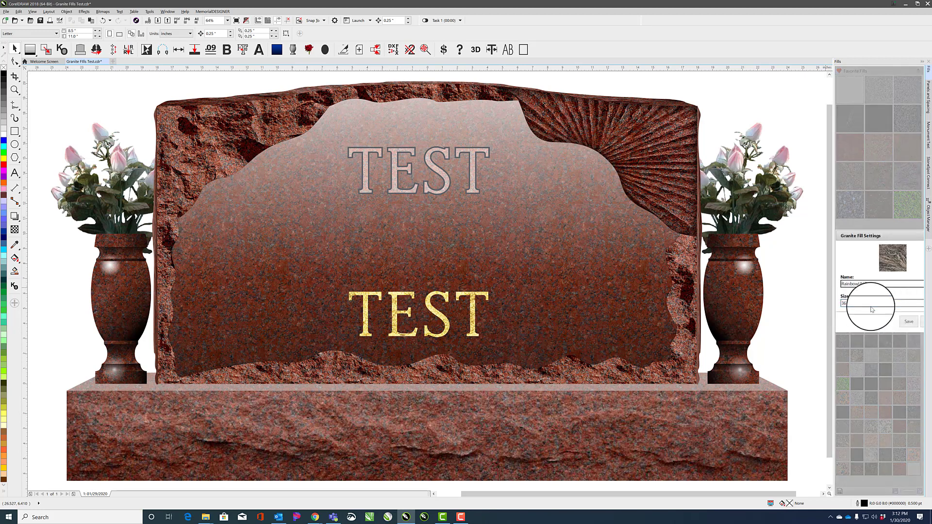
click(922, 323)
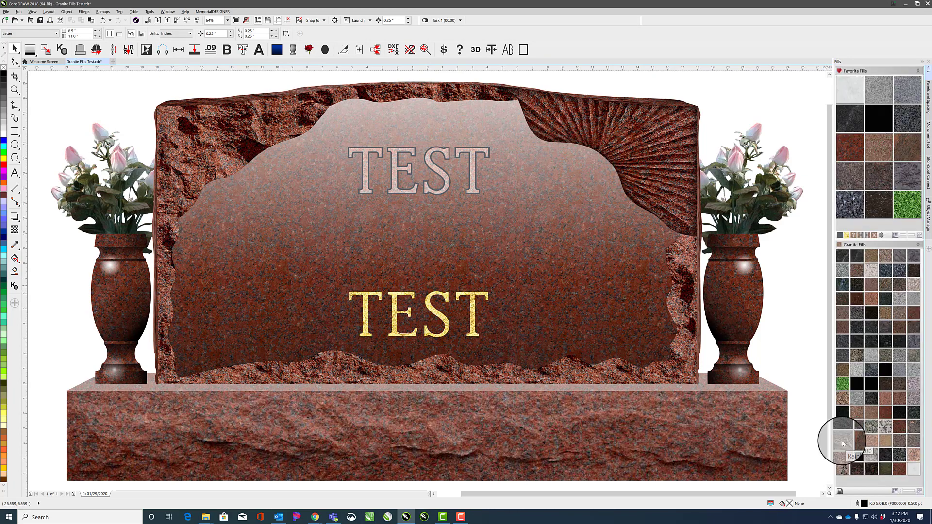
Apply the Rainbow granite over the red-filled monument, and reapply it after removing all granite fills to compare the pattern scale.
click(843, 443)
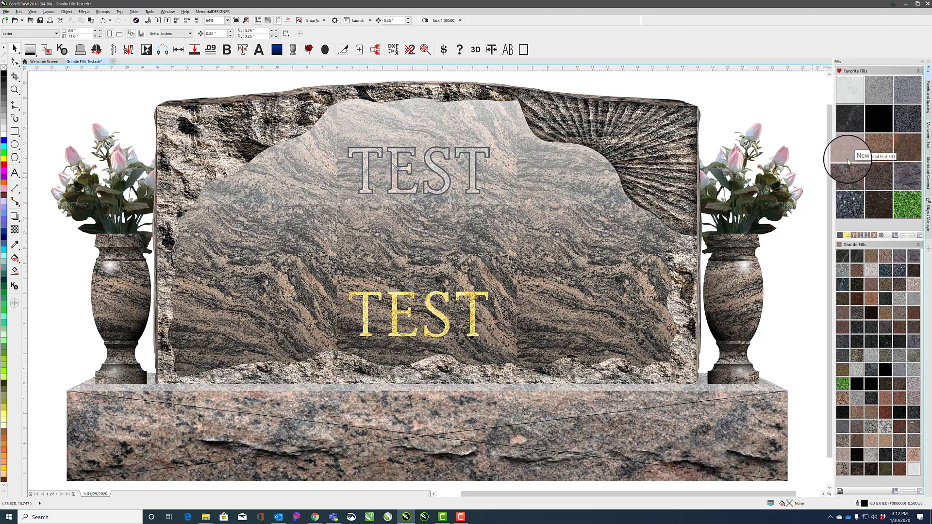
click(861, 236)
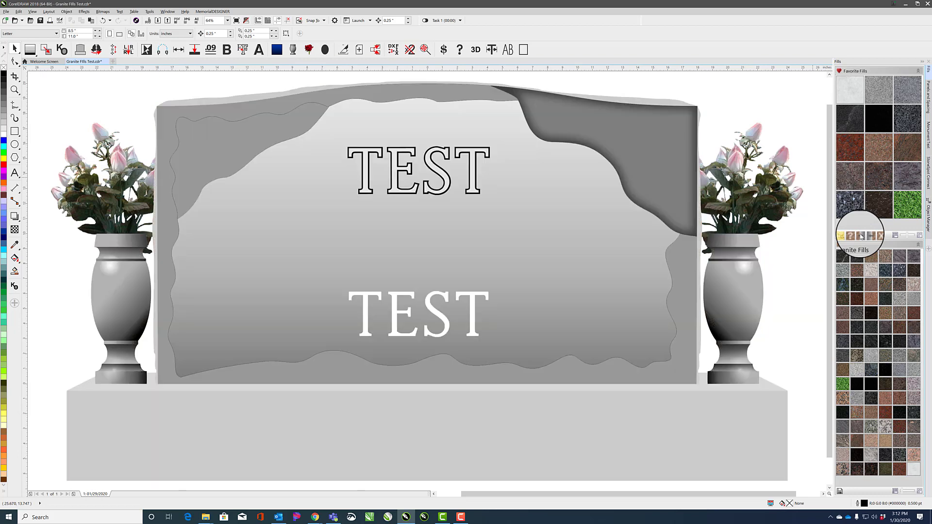
click(844, 442)
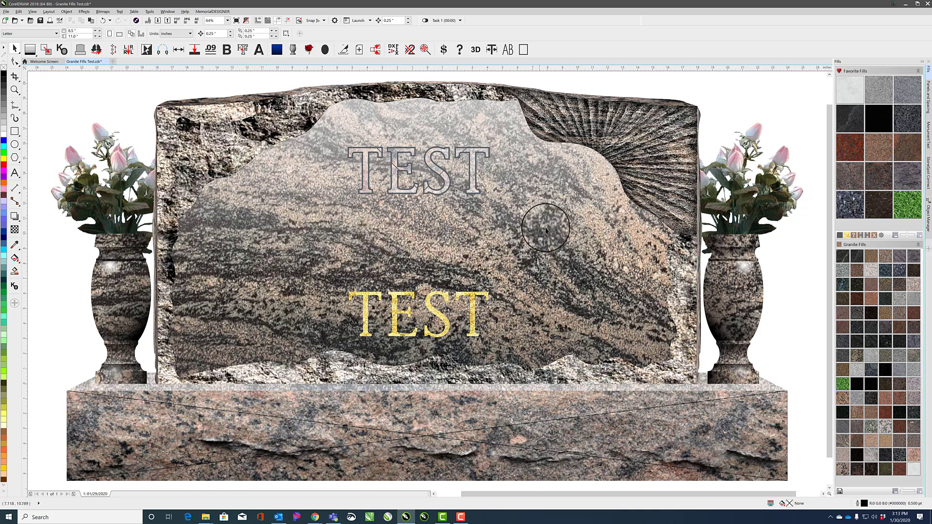
Remove the Rainbow granite from the monument and apply the New Imperial Red HD favorite fill.
scroll(549, 235, down, 2)
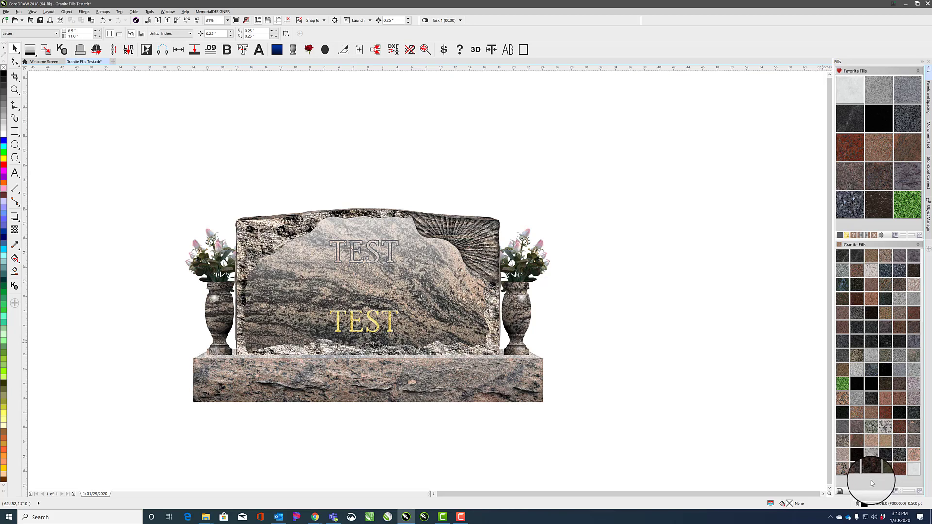
click(857, 235)
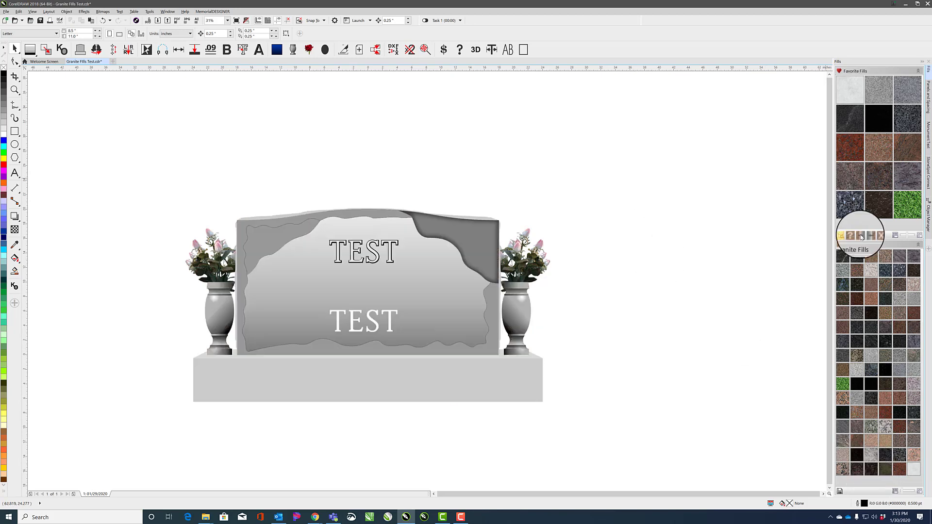
click(845, 153)
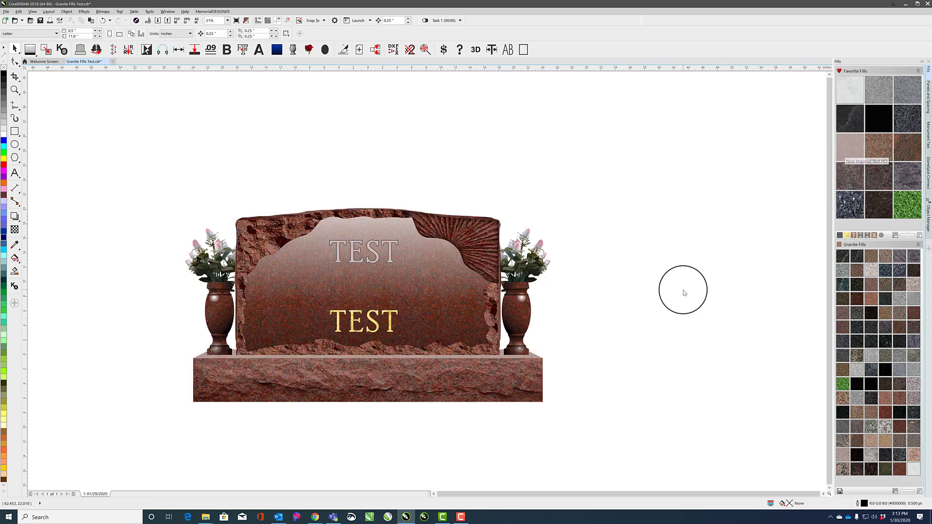
key(F4)
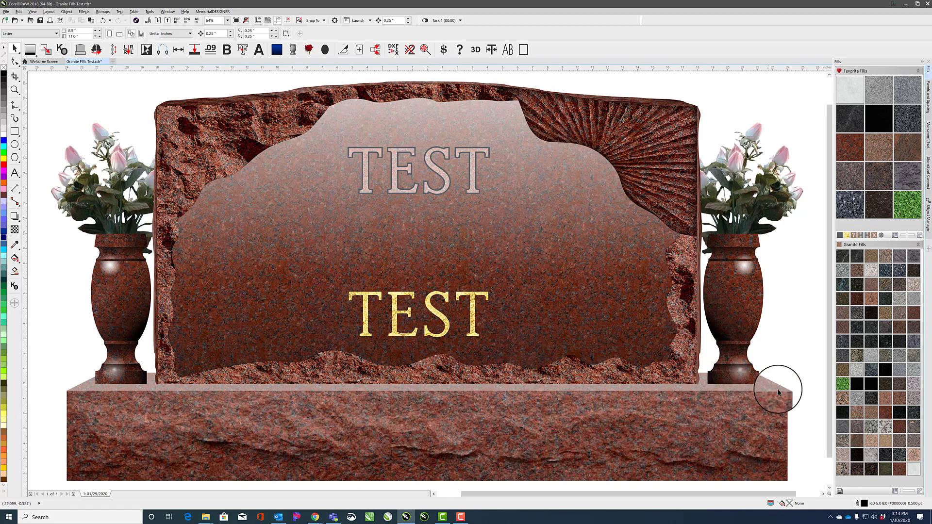
Undo the last red fill and apply the Rainbow granite to the bare monument, followed by New Imperial Red HD directly over it.
key(ctrl+z)
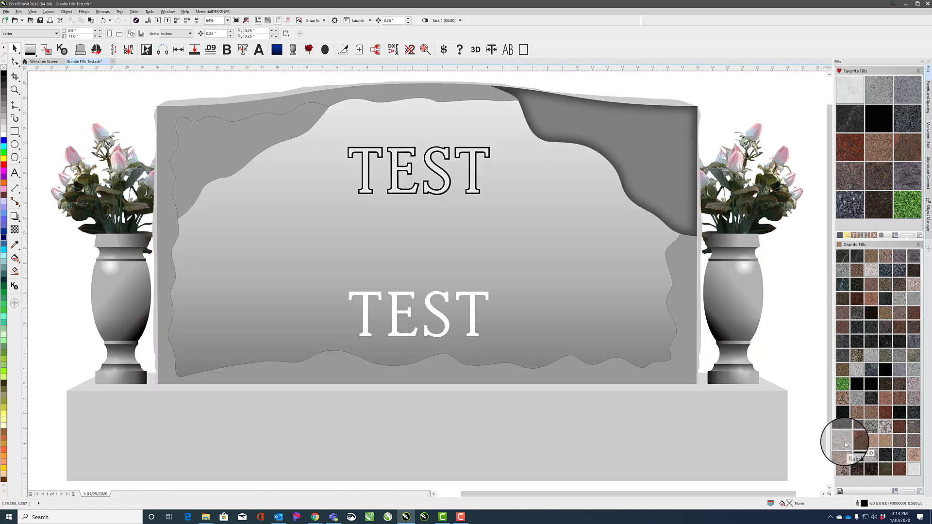
drag(845, 444, 696, 328)
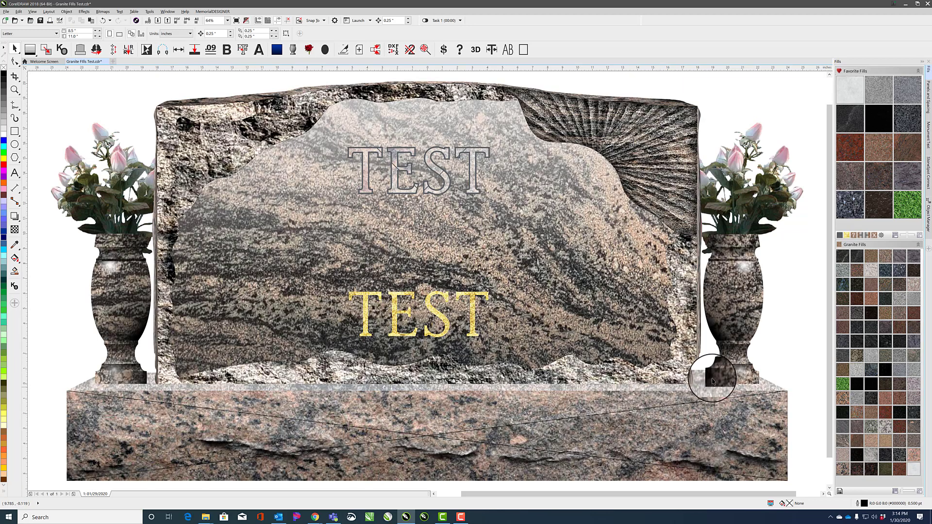
click(854, 149)
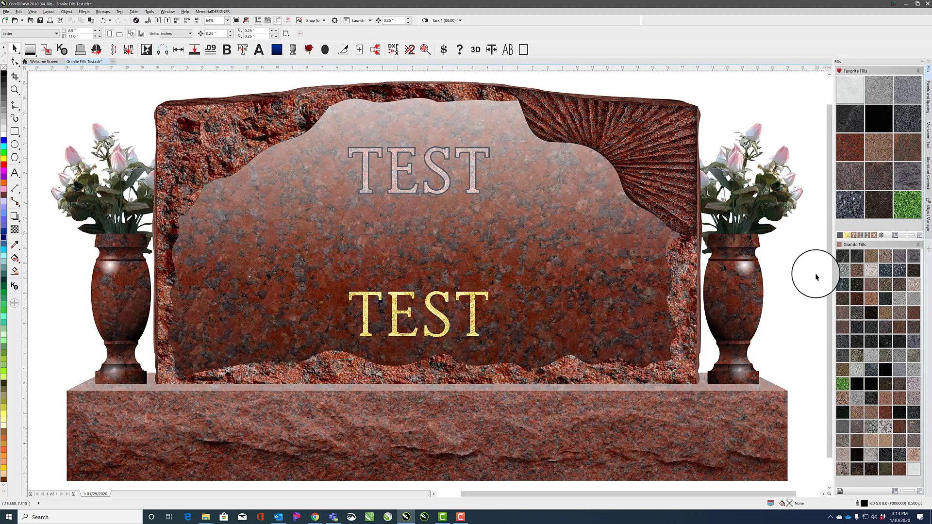
Clear the oversized granite fill from the monument and apply New Imperial Red HD to the unfilled shapes.
click(862, 235)
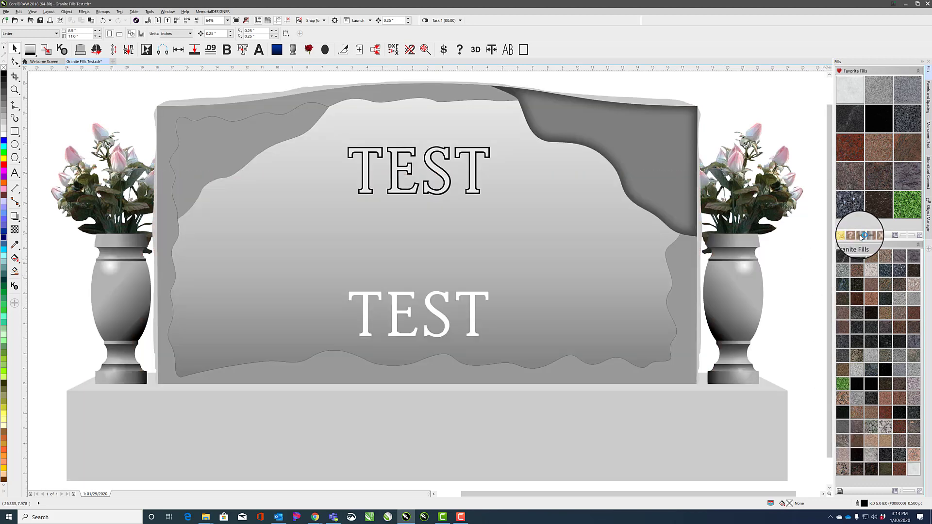
click(857, 149)
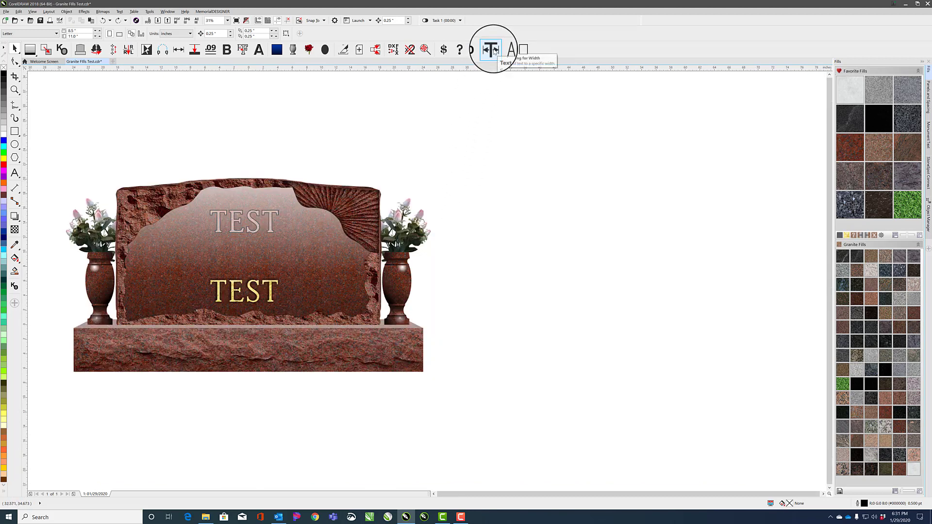
Create a new document and add the birth date as a line of artistic text.
click(112, 62)
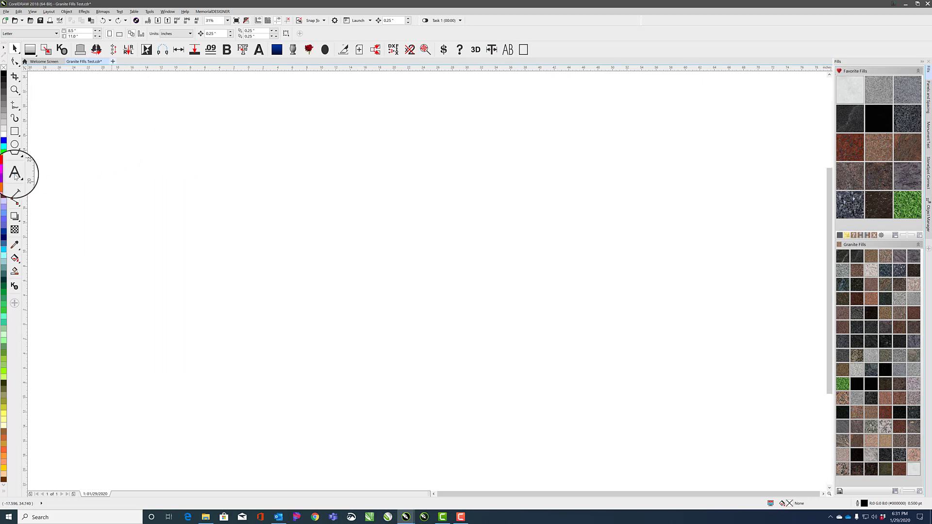
click(282, 208)
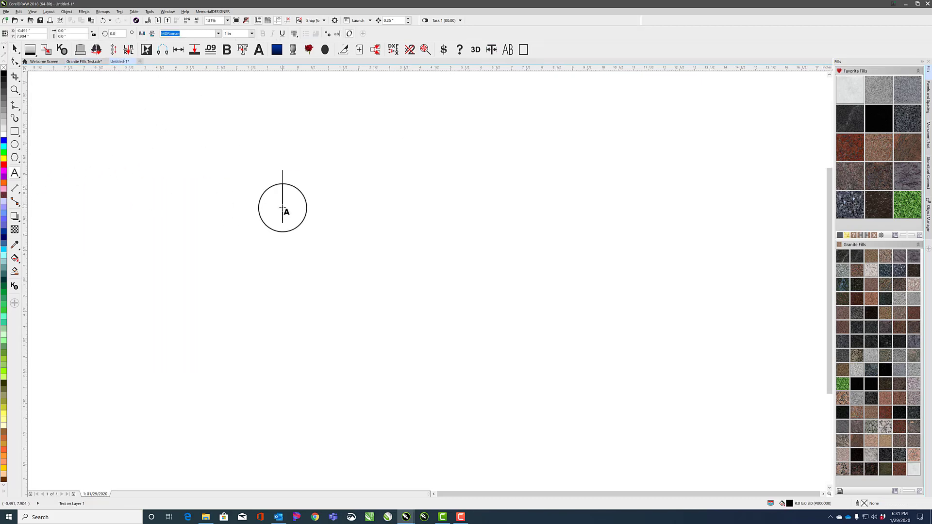
text(DEC. 23, 1910)
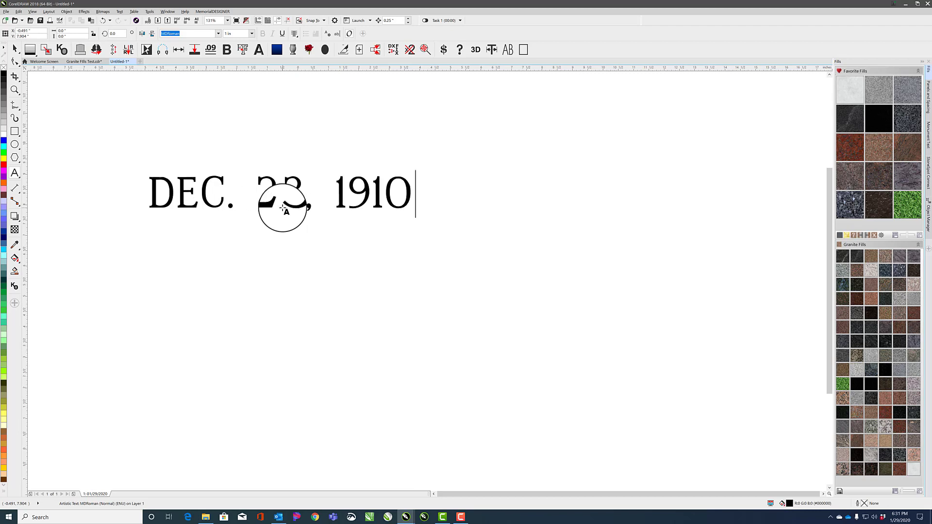
click(14, 48)
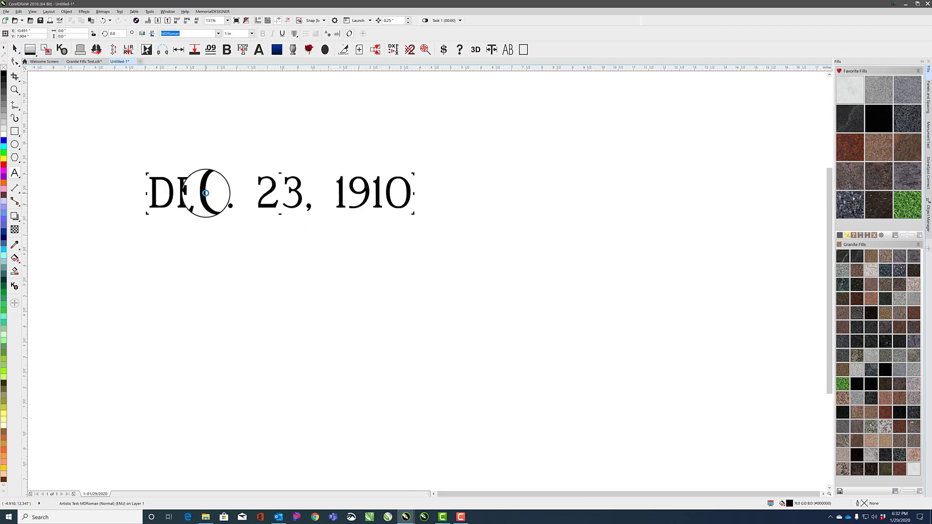
Duplicate the date line directly below itself and replace the copy's text with "MAR. 3, 1911".
drag(206, 194, 206, 242)
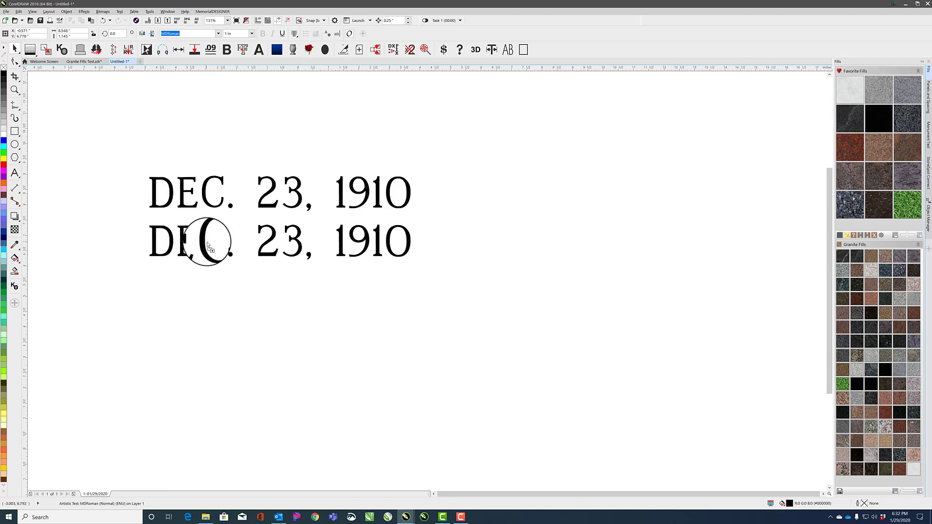
click(16, 178)
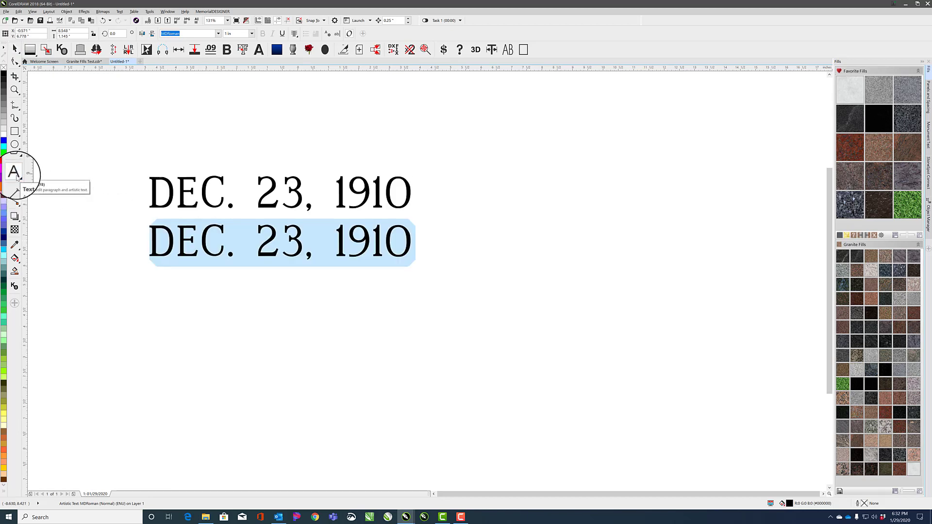
text(MAR. 3)
text(,  )
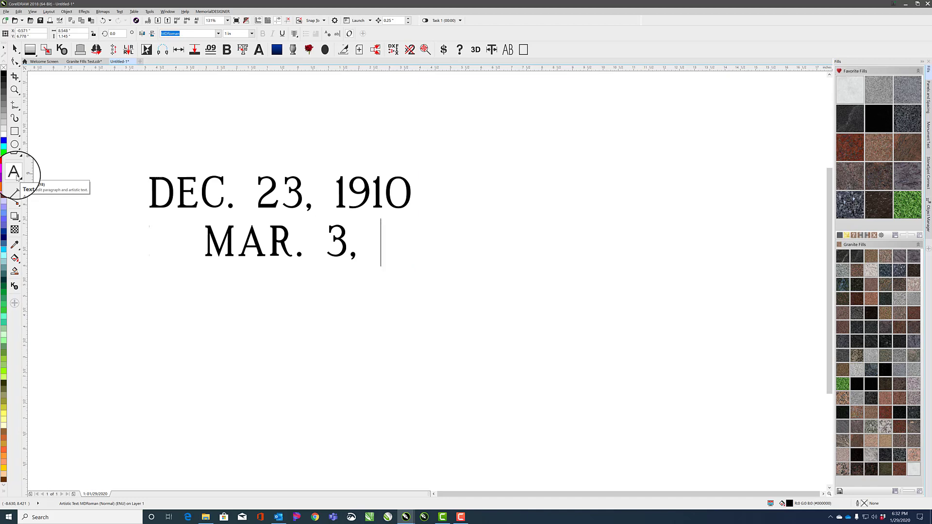
text(1911)
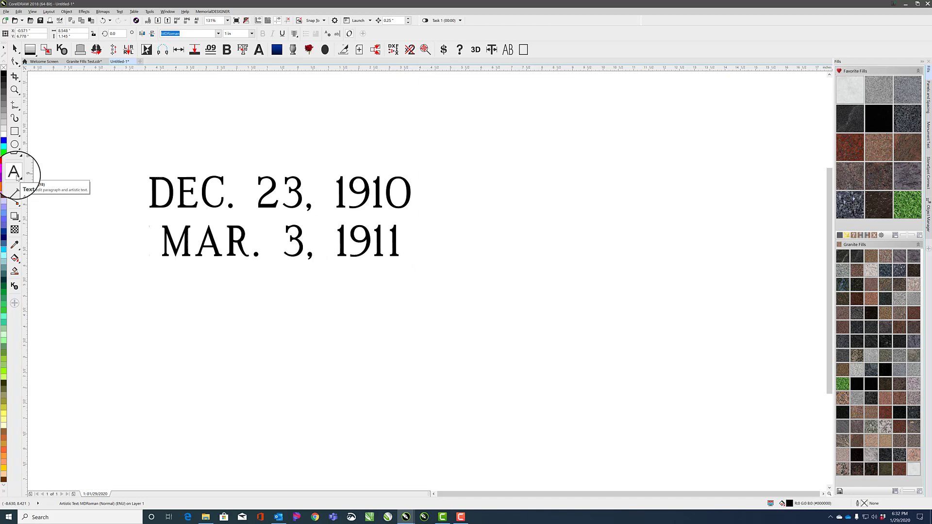
click(15, 48)
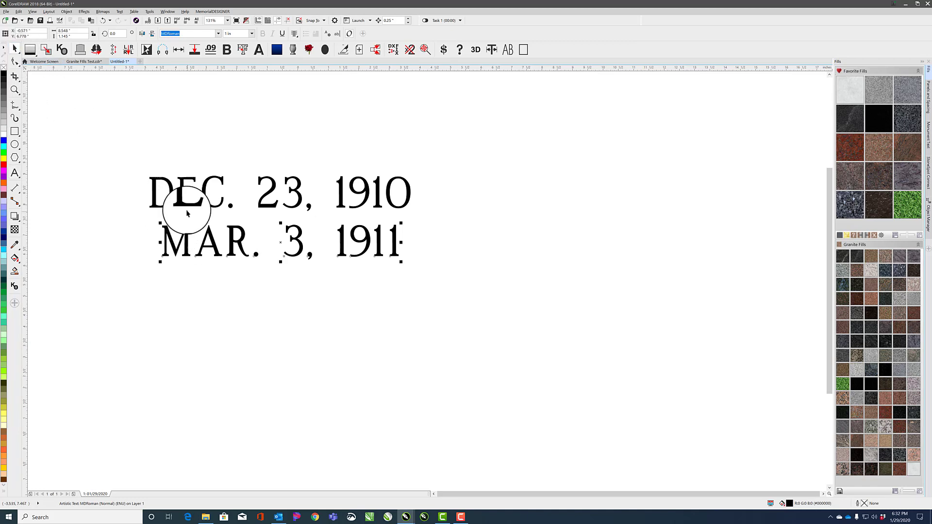
Match the lower date line to the upper line's width with Text Spacing for Width, using 0% character spacing.
click(180, 199)
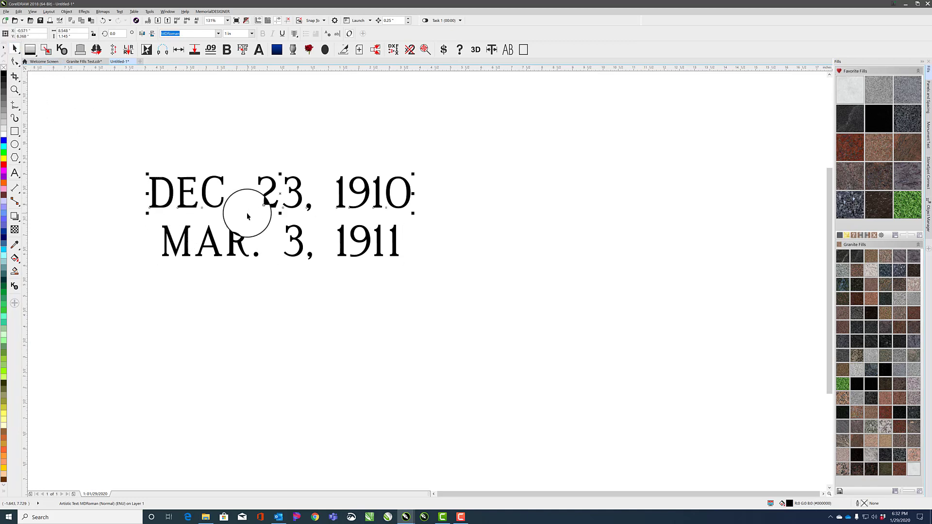
click(491, 50)
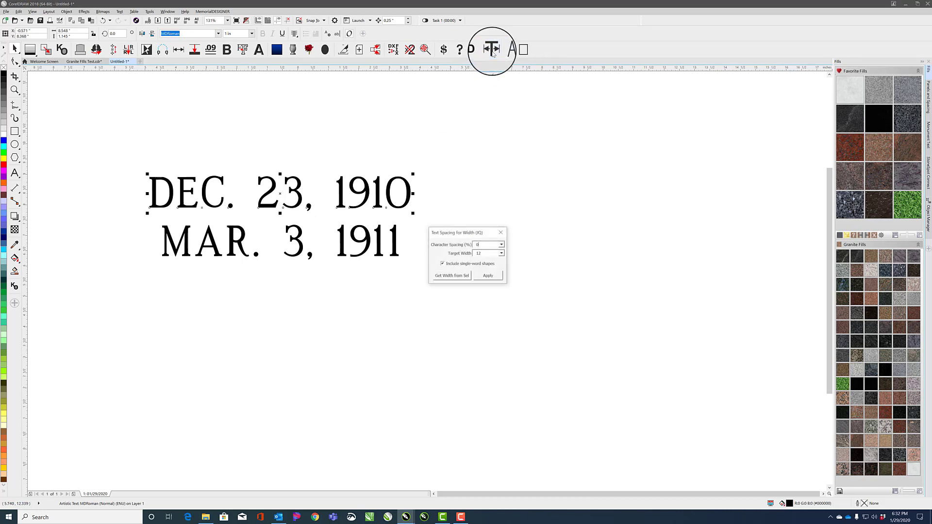
click(455, 275)
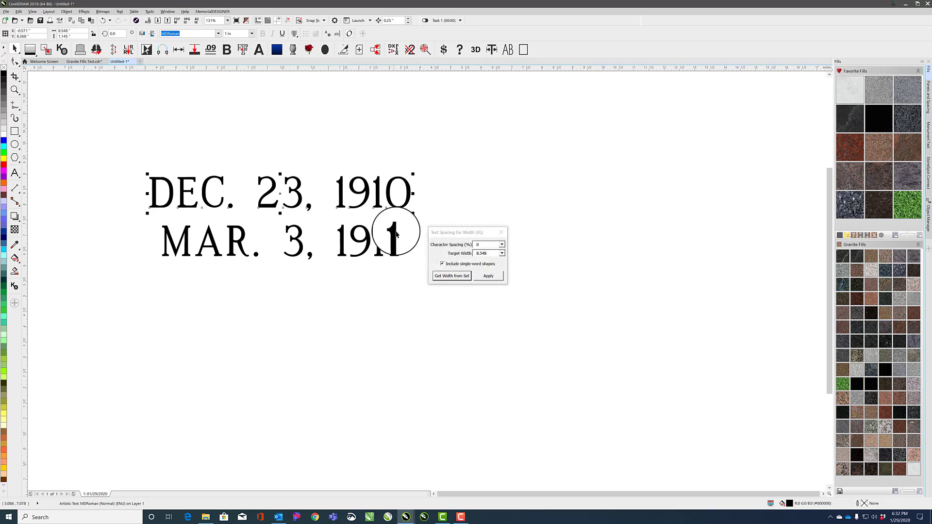
click(489, 276)
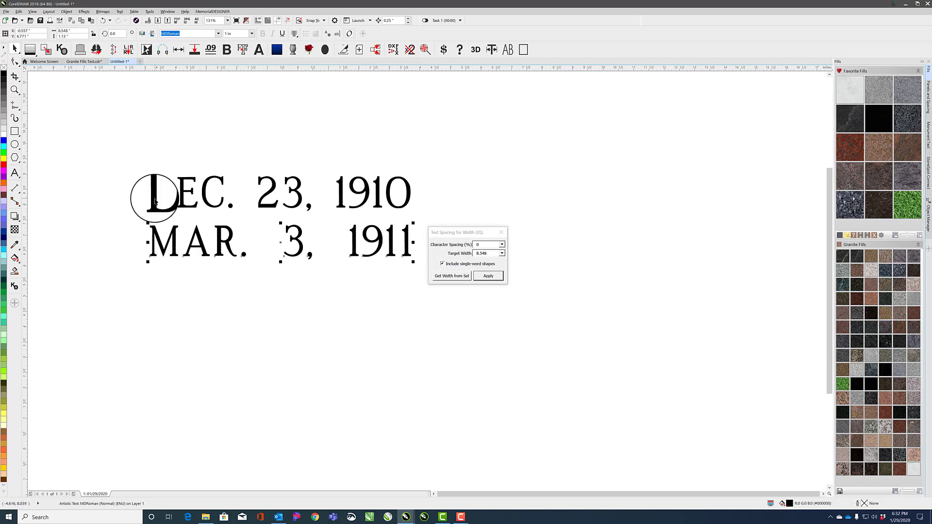
Space both date lines to a target width of 10.
drag(121, 144, 430, 323)
double_click(480, 253)
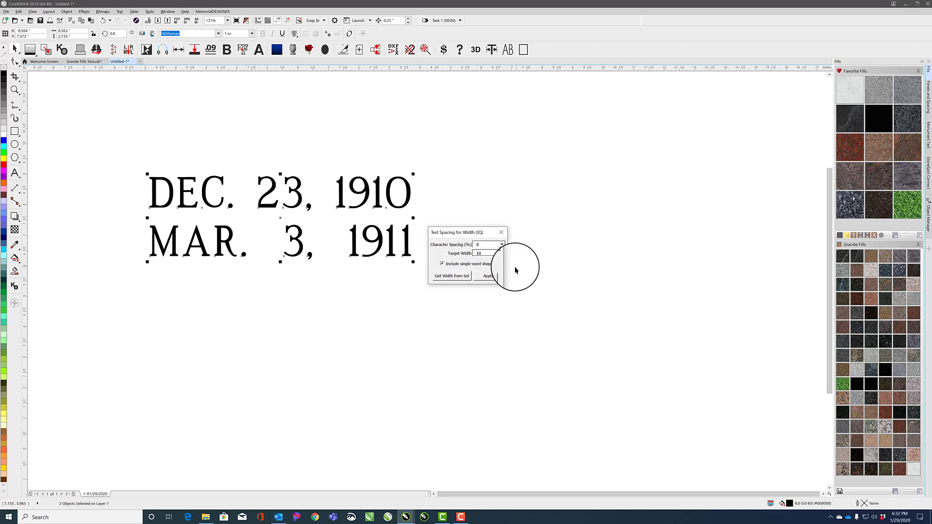
click(489, 277)
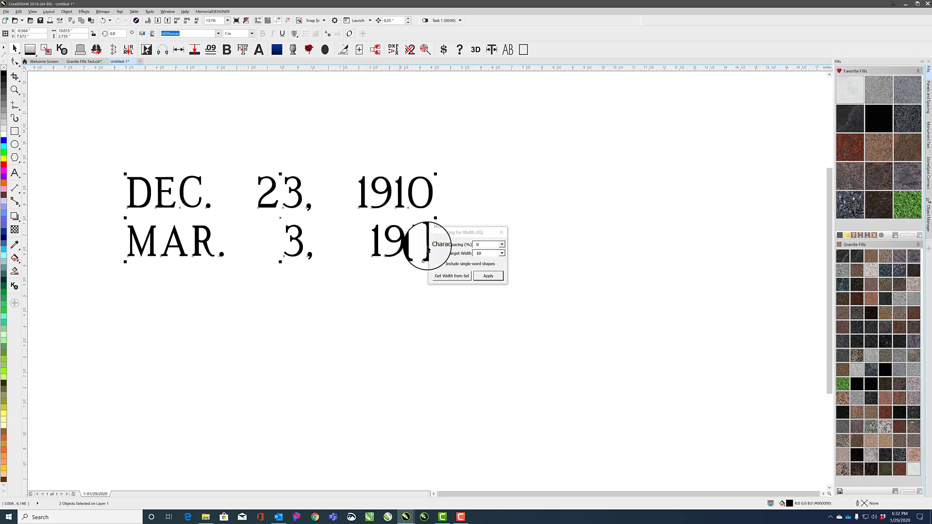
Apply 25% character spacing to both date lines at the same target width, and reduce it to 10%.
drag(453, 235, 546, 206)
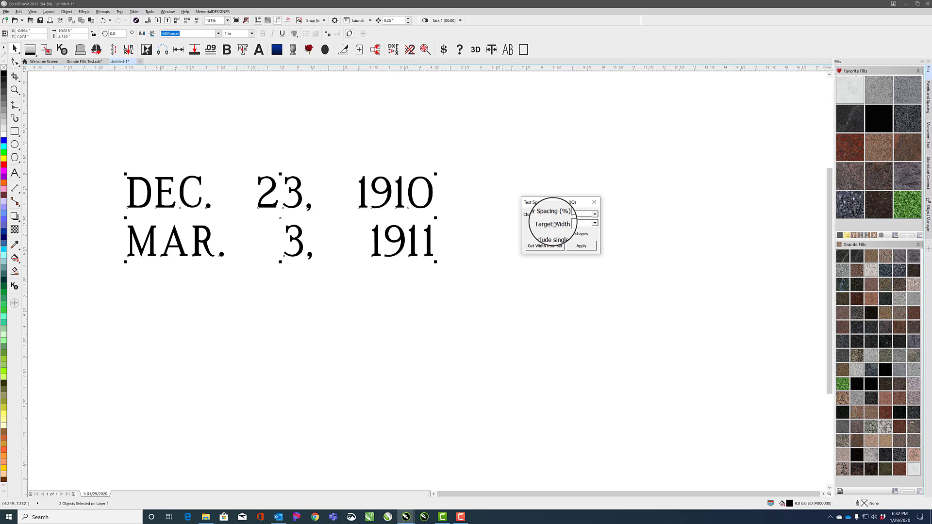
click(586, 248)
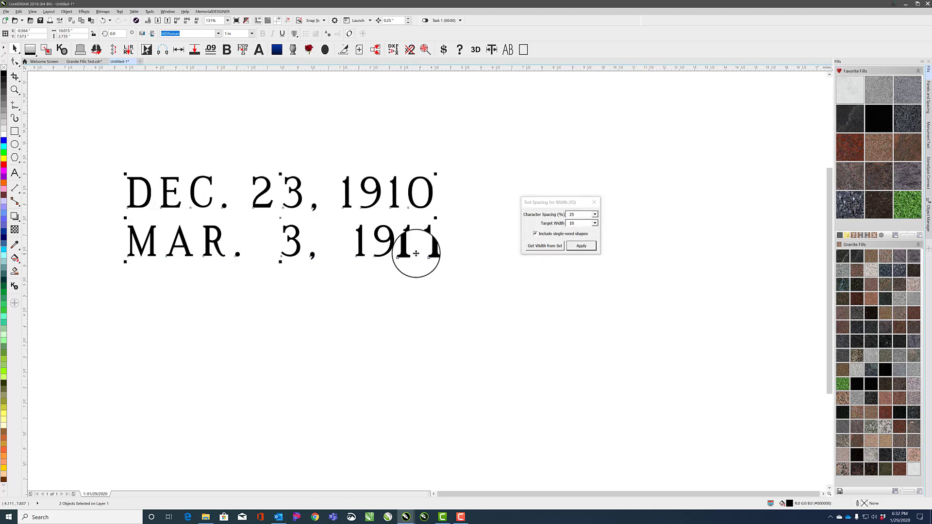
double_click(582, 215)
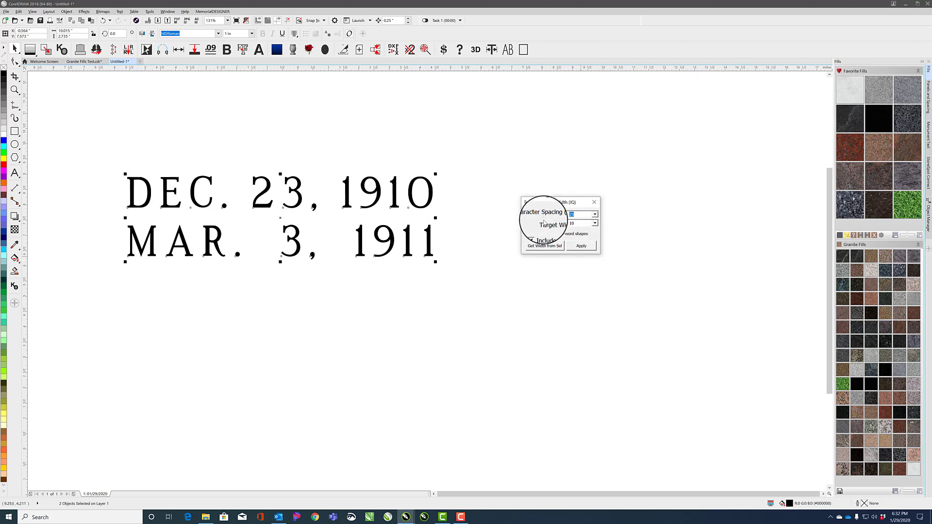
click(578, 246)
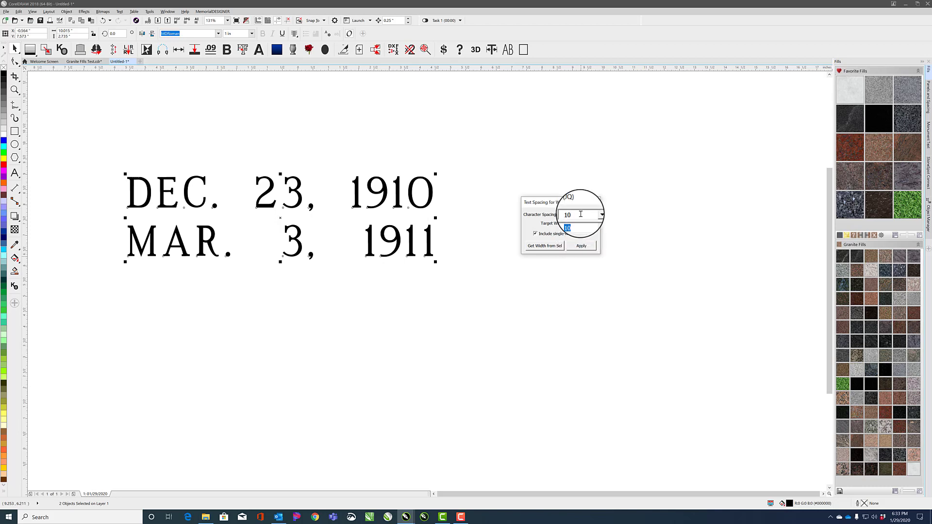
Clear the stored value list of the Target Width setting in Text Spacing for Width and check its list options.
right_click(595, 224)
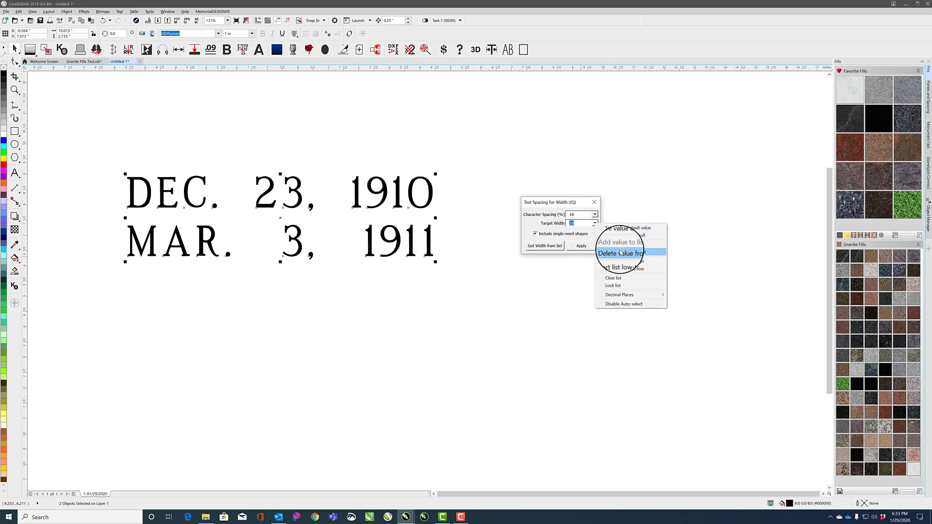
click(615, 285)
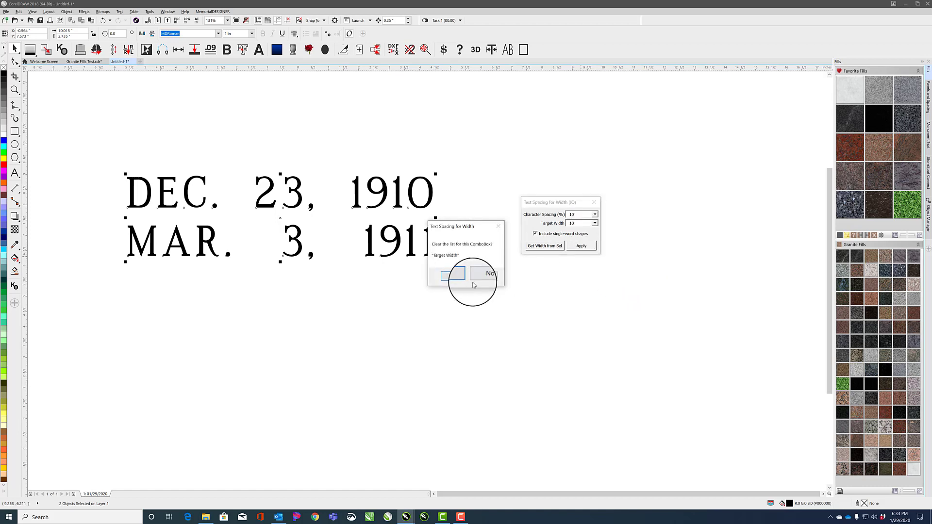
click(454, 277)
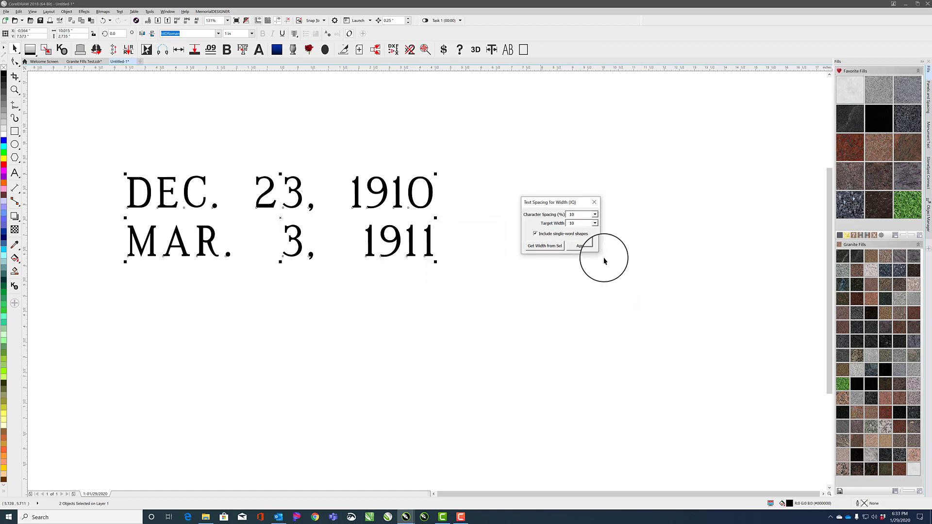
double_click(581, 225)
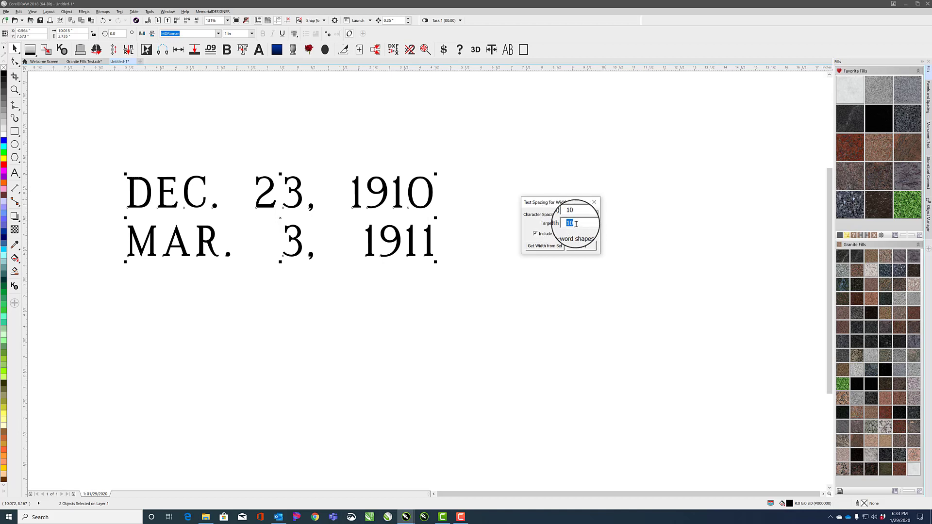
right_click(597, 226)
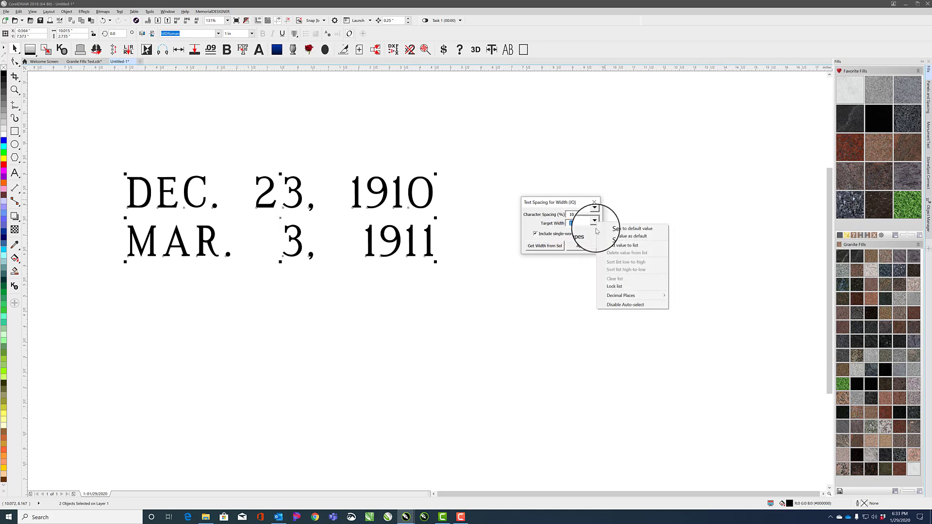
click(488, 179)
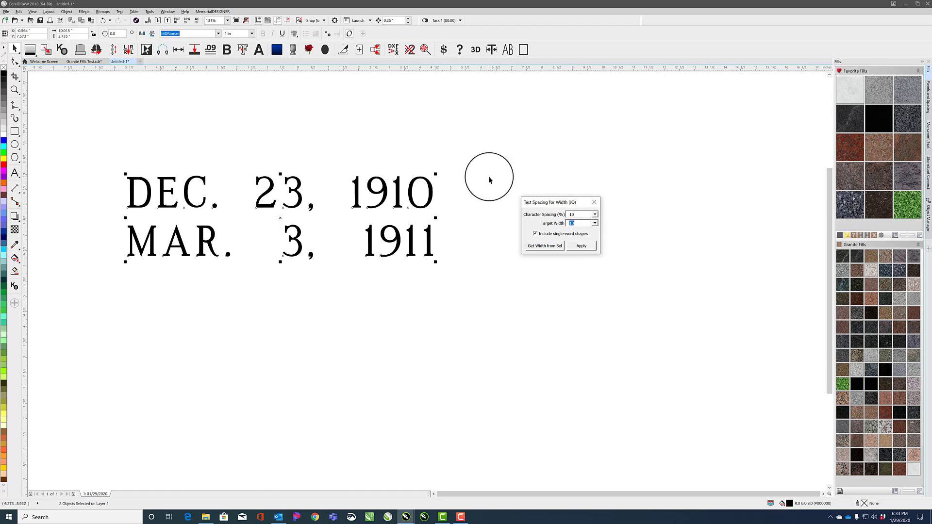
click(488, 179)
Break the date lines into separate words and space "1911" to the width of "1910" at 10% character spacing.
click(299, 233)
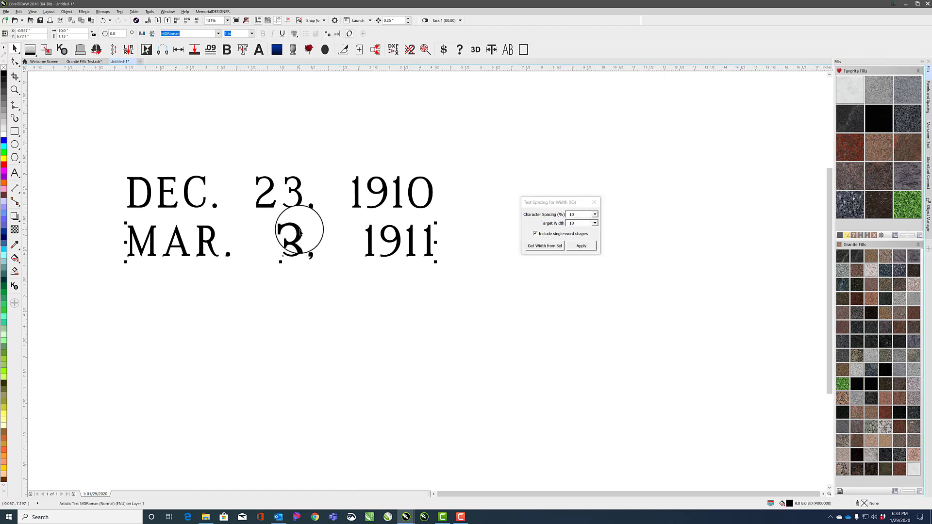
click(371, 235)
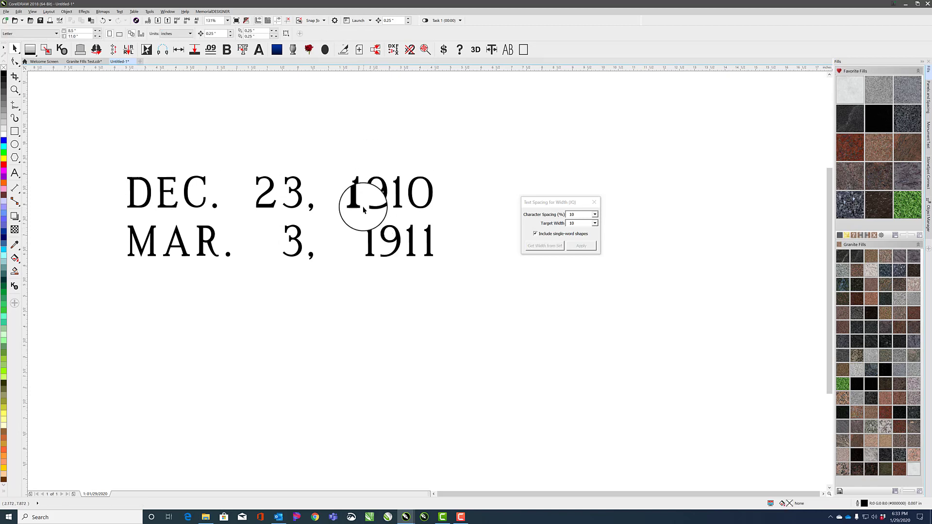
click(355, 206)
click(544, 245)
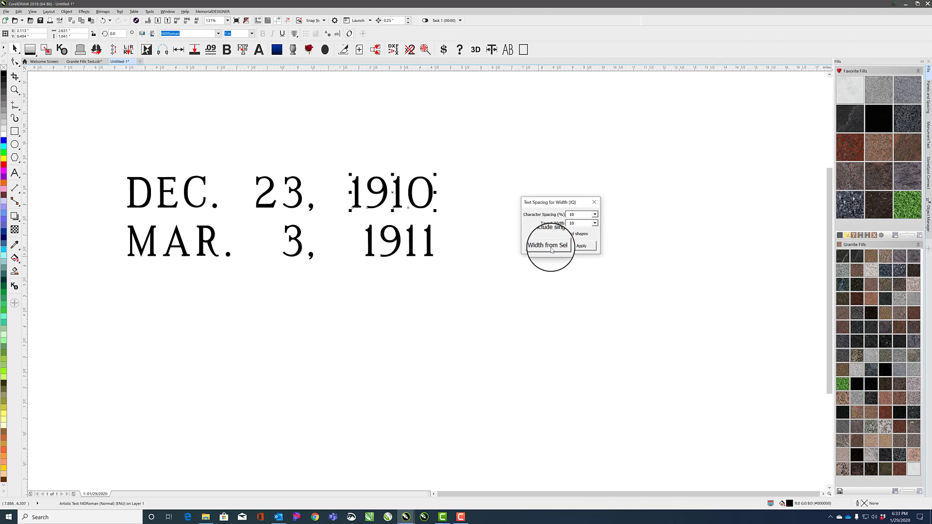
click(429, 233)
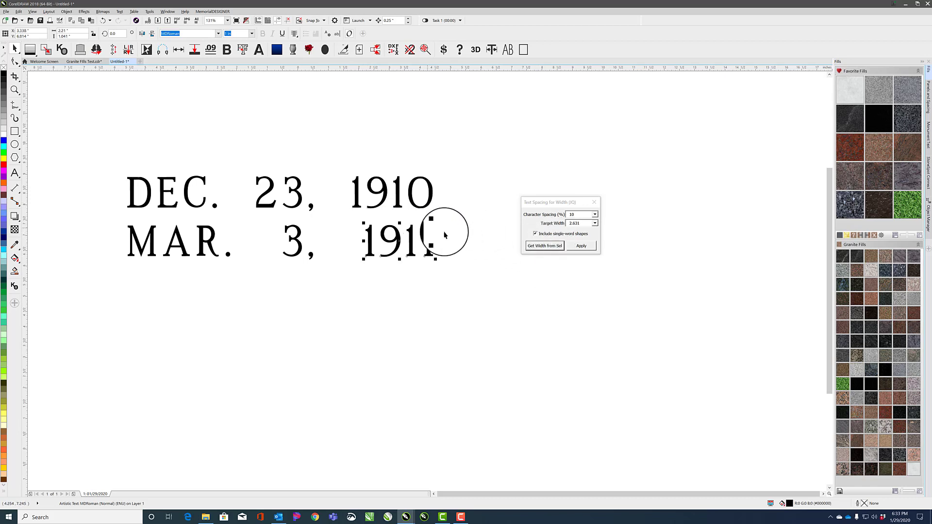
click(581, 245)
Align the right edge of "1911" with "1910" and close Text Spacing for Width.
shift+click(357, 204)
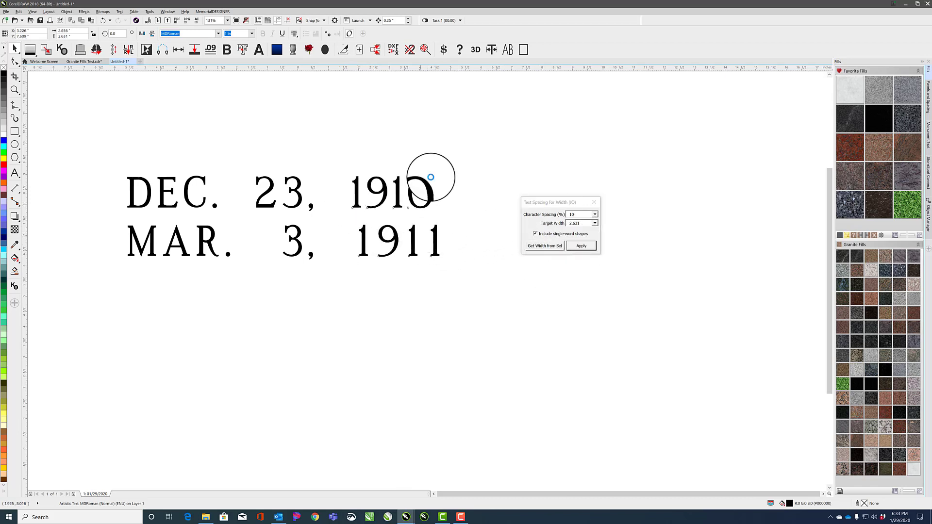
key(r)
click(441, 222)
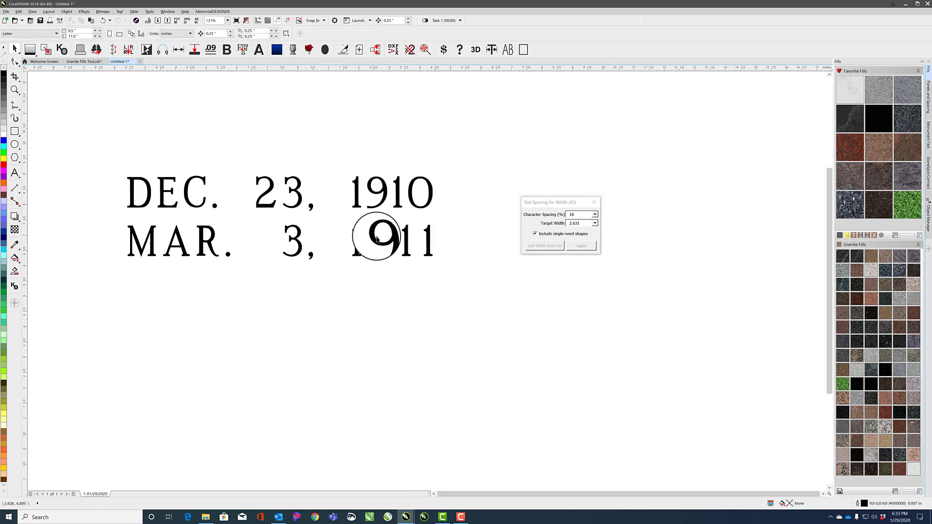
click(594, 201)
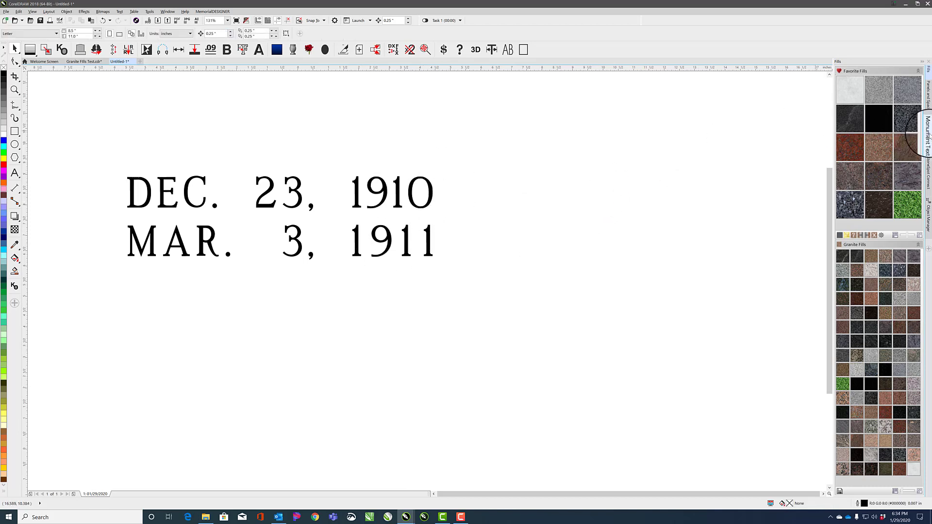
Show the Monument Text settings, undo the spacing and text edits on the date lines, and delete the duplicate lower date.
click(928, 136)
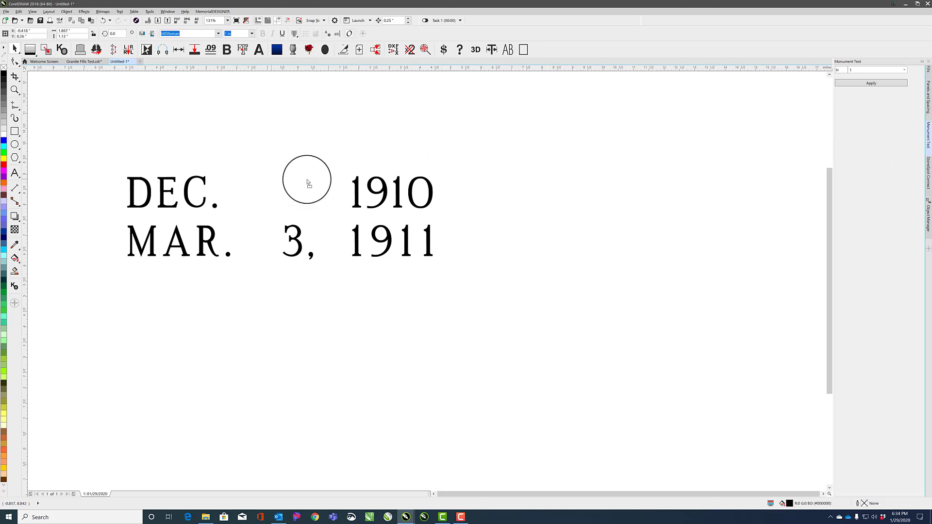
drag(252, 173, 320, 226)
key(ctrl+z)
key(ctrl+z)
key(ctrl+z)
key(ctrl+z)
key(ctrl+z)
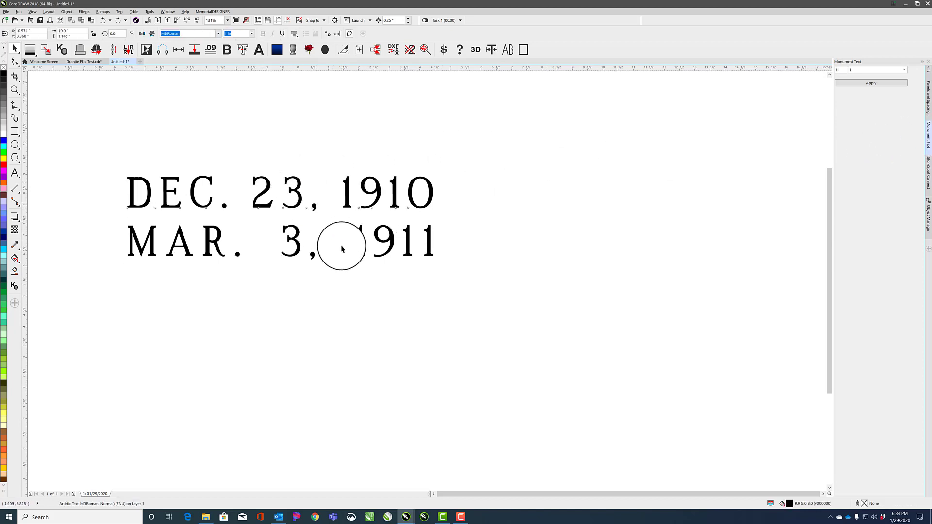
key(ctrl+z)
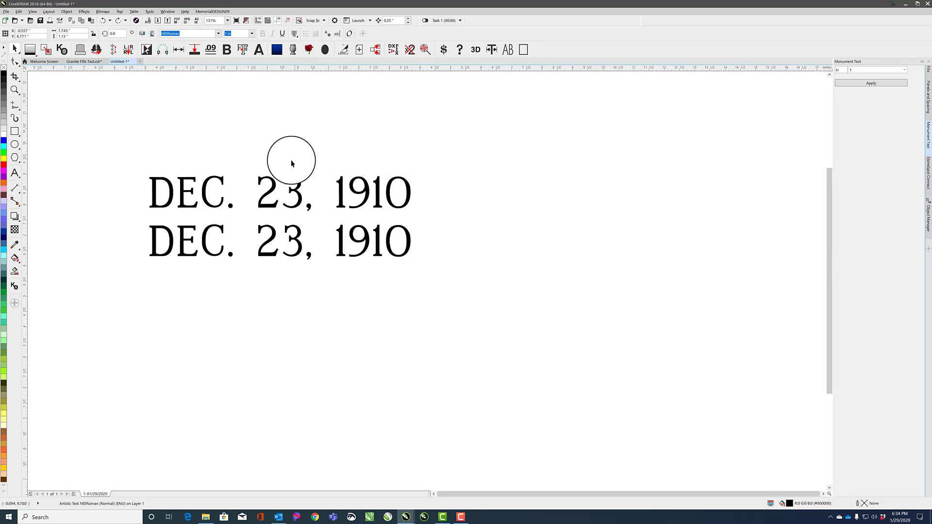
key(Delete)
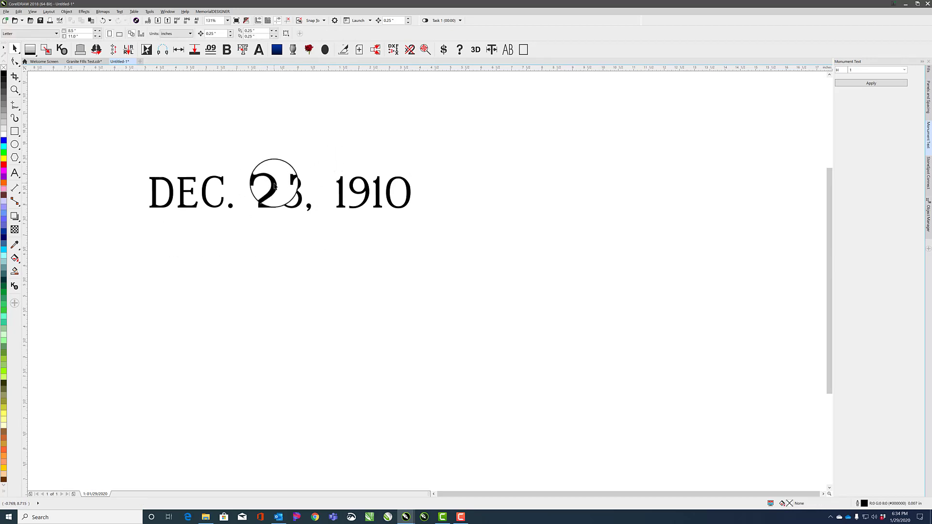
Duplicate the date line directly beside the original and change the copy's font to Arial.
click(274, 183)
drag(273, 184, 565, 183)
right_click(554, 184)
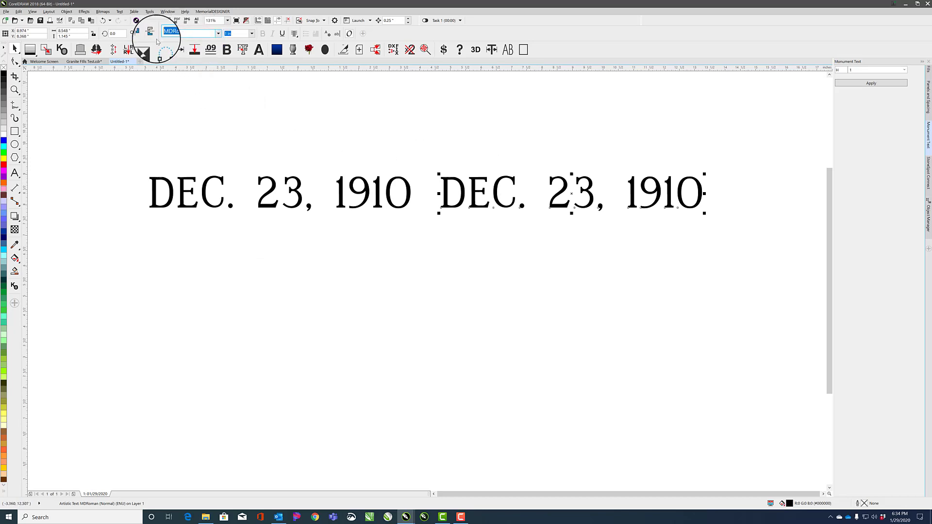
key(Return)
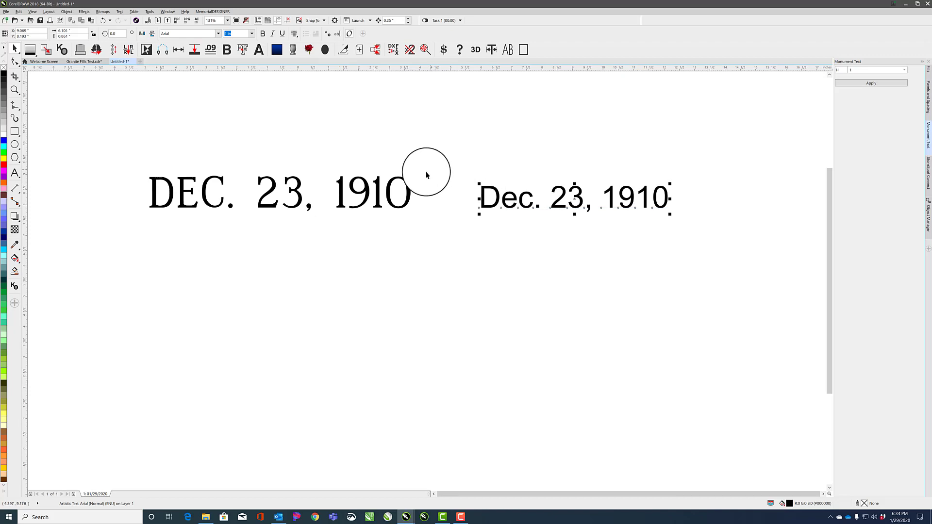
Size the Arial date with Monument Text, using H as the reference character and a height of 1 inch.
click(389, 192)
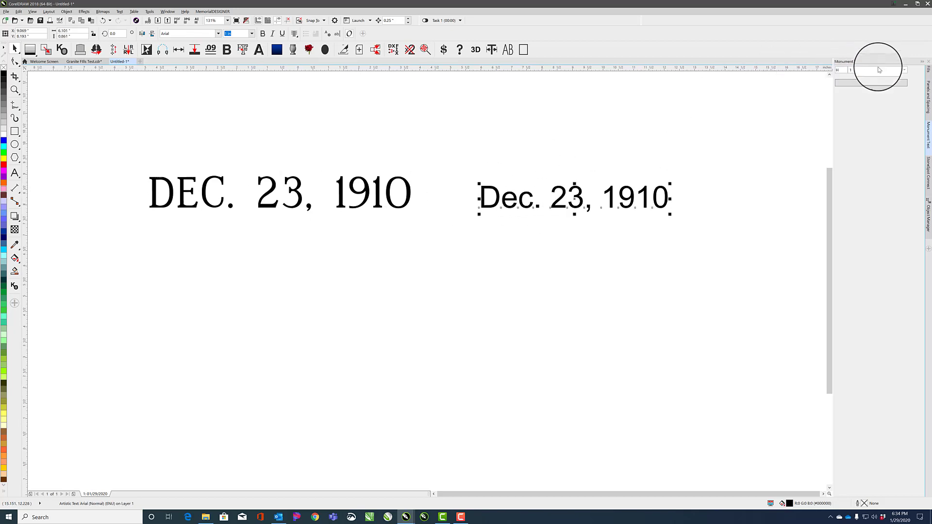
double_click(840, 71)
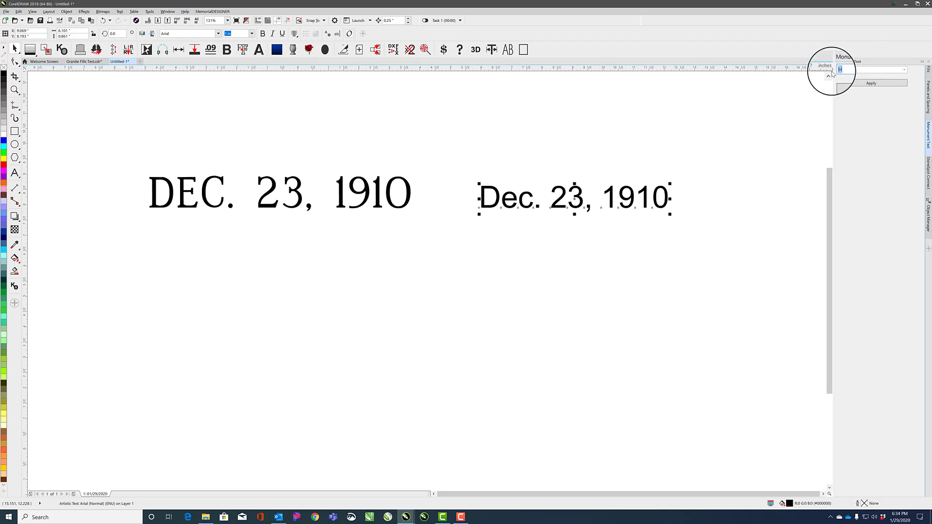
click(871, 83)
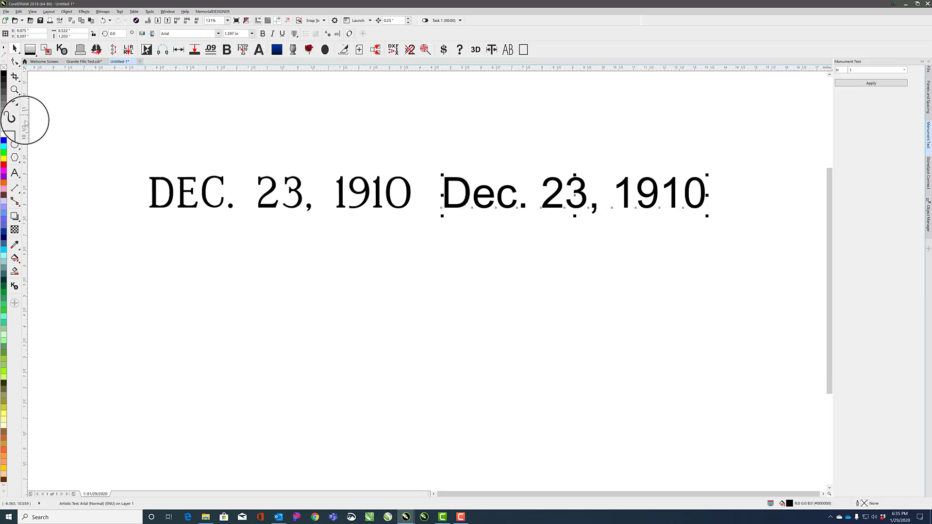
Replace the Arial date with "H" to check the letter's height, and undo the replacement.
click(19, 174)
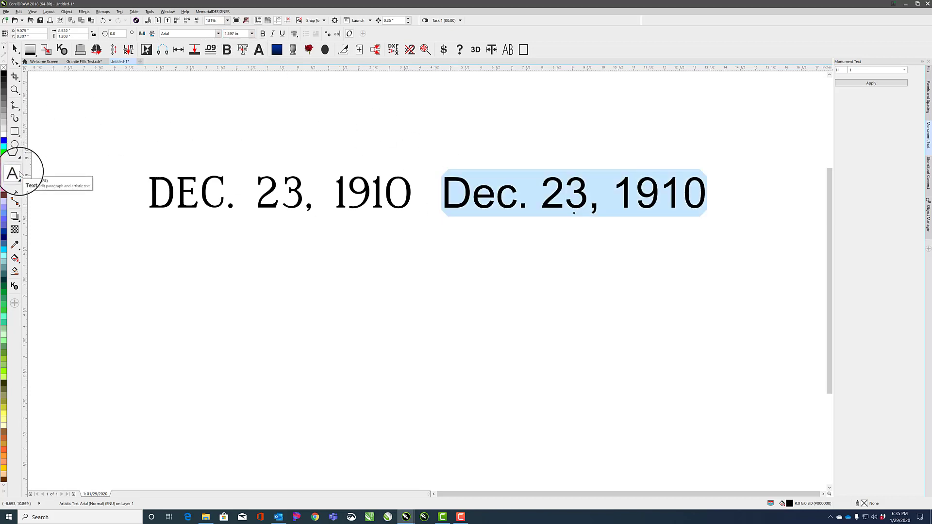
text(H)
click(14, 49)
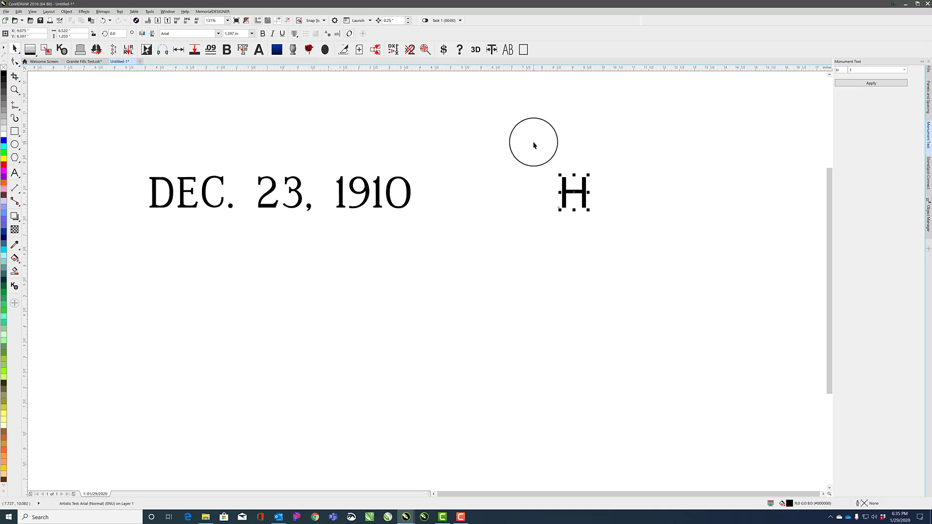
click(523, 131)
click(569, 193)
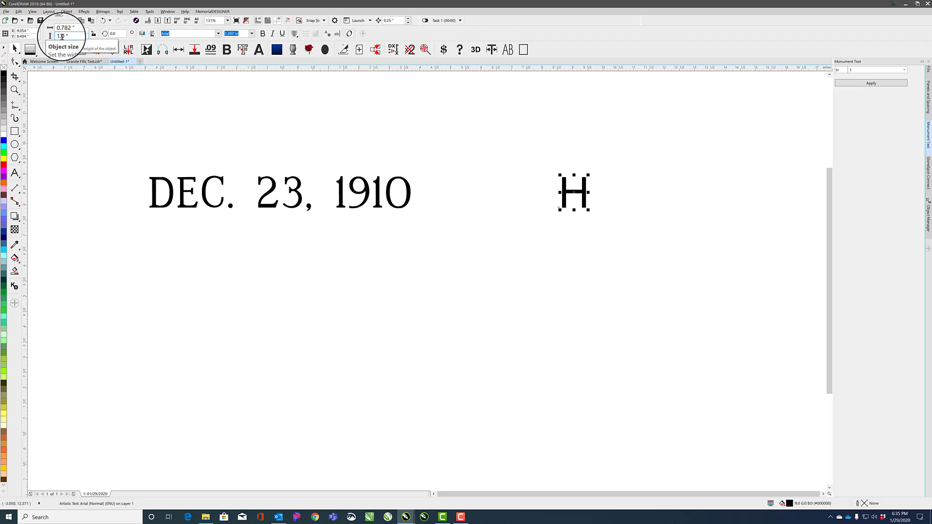
key(ctrl+z)
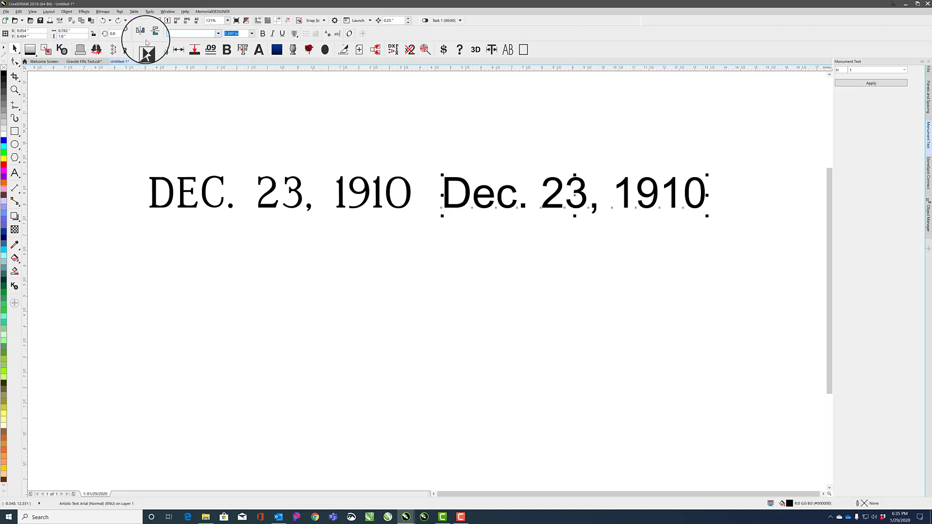
Change the Arial date's font to Monotype Corsiva and replace its text with "Hello Everyone".
key(Return)
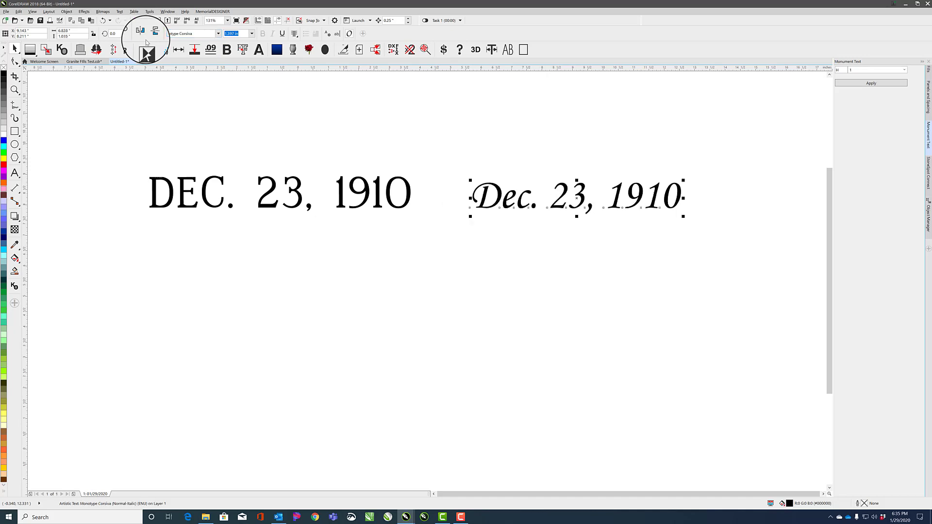
click(16, 173)
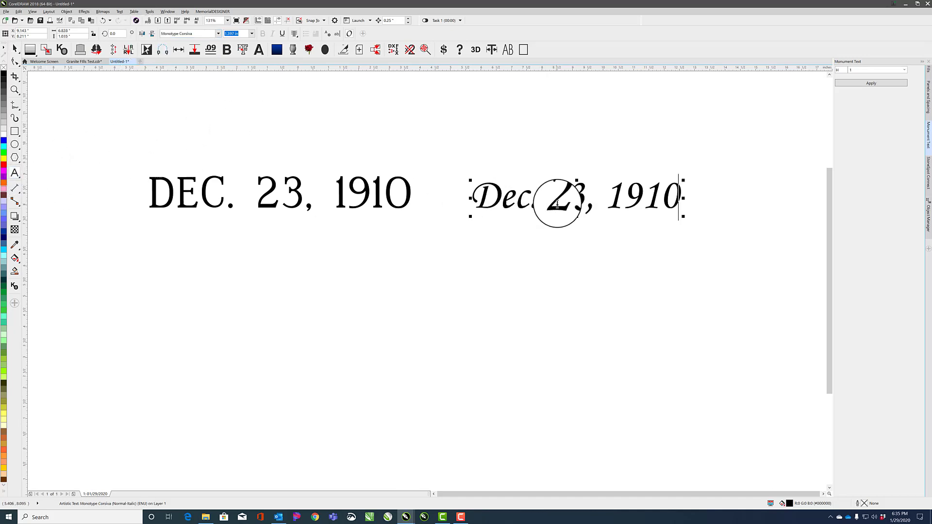
triple_click(530, 196)
text(He)
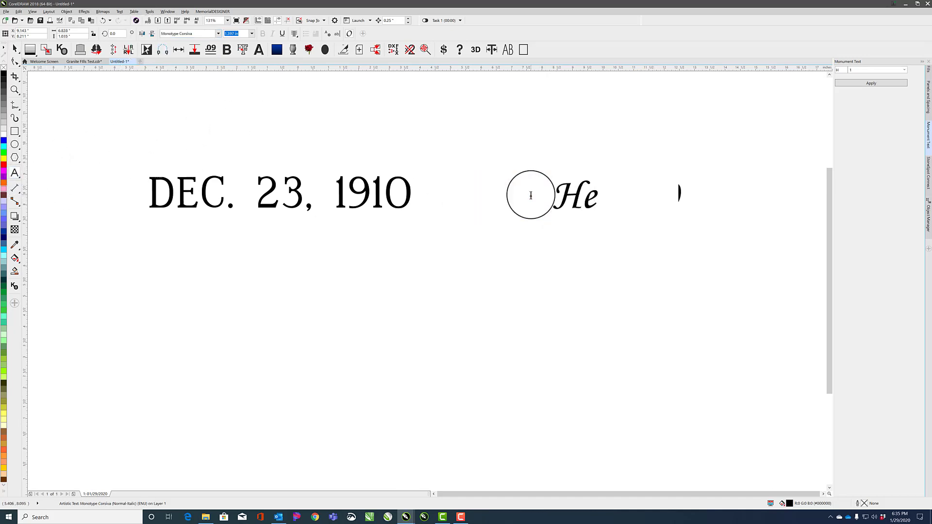
text(llo Everyone)
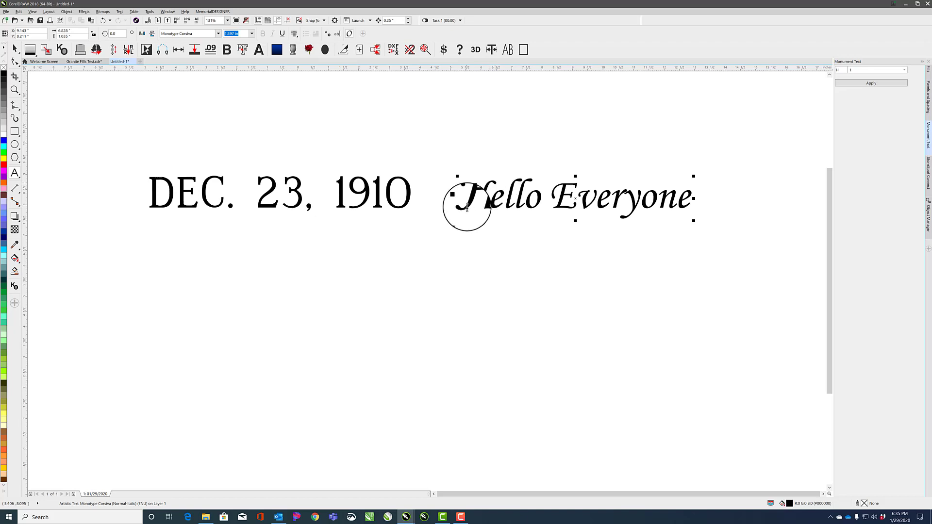
click(14, 49)
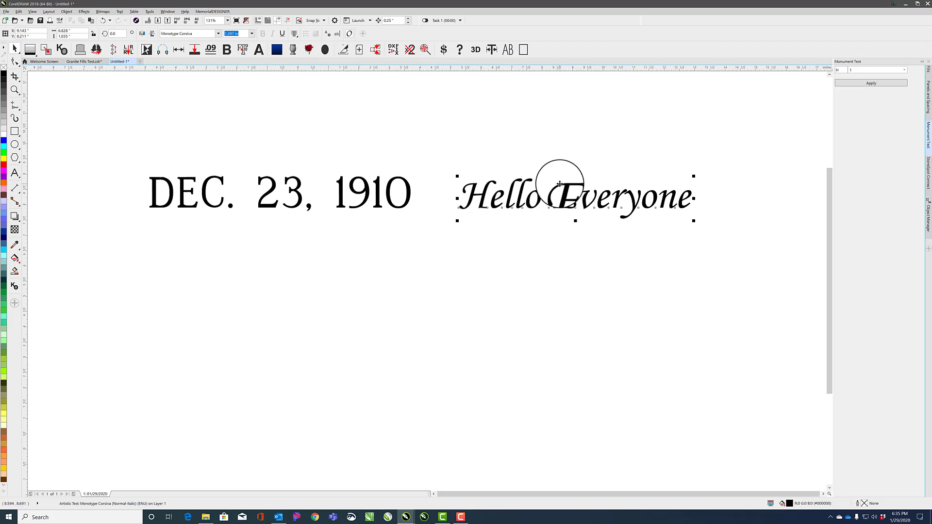
Size "Hello Everyone" with Monument Text, using E as the reference character and a height of 1 inch.
drag(845, 70, 830, 71)
text(E)
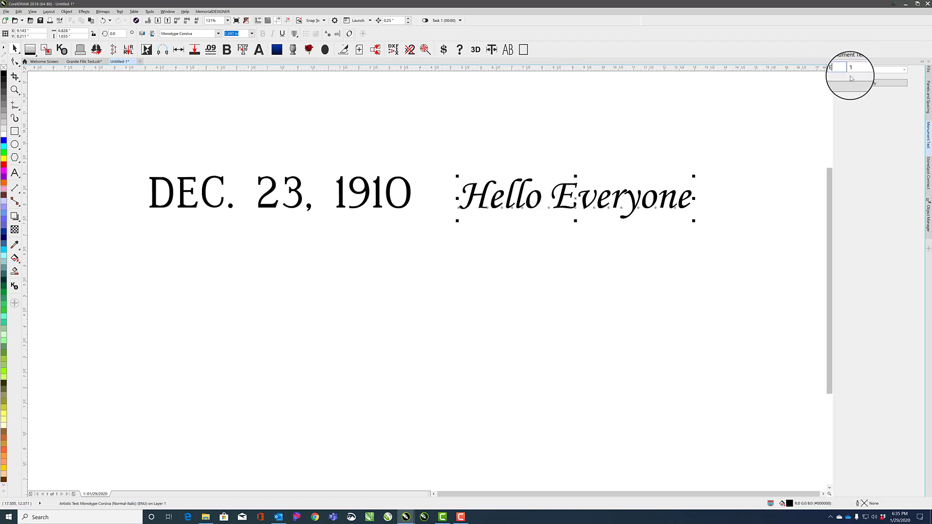
click(869, 83)
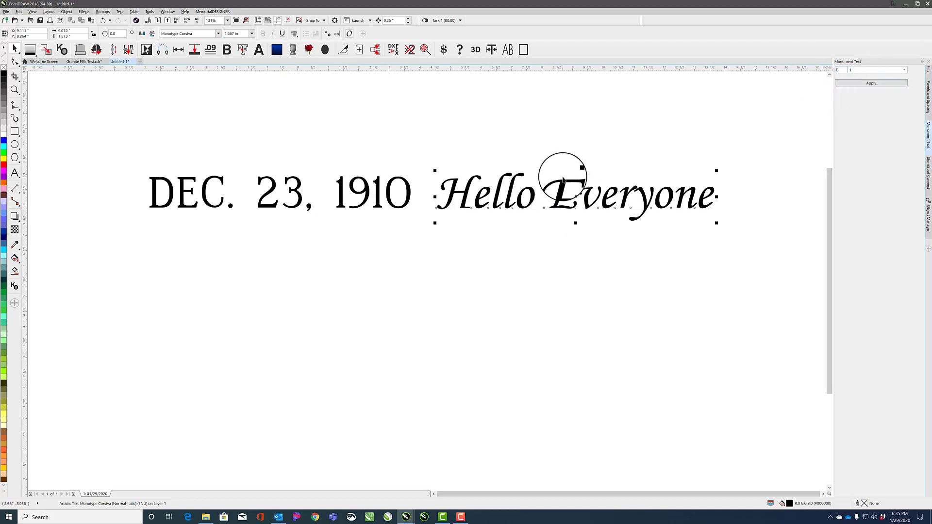
click(153, 261)
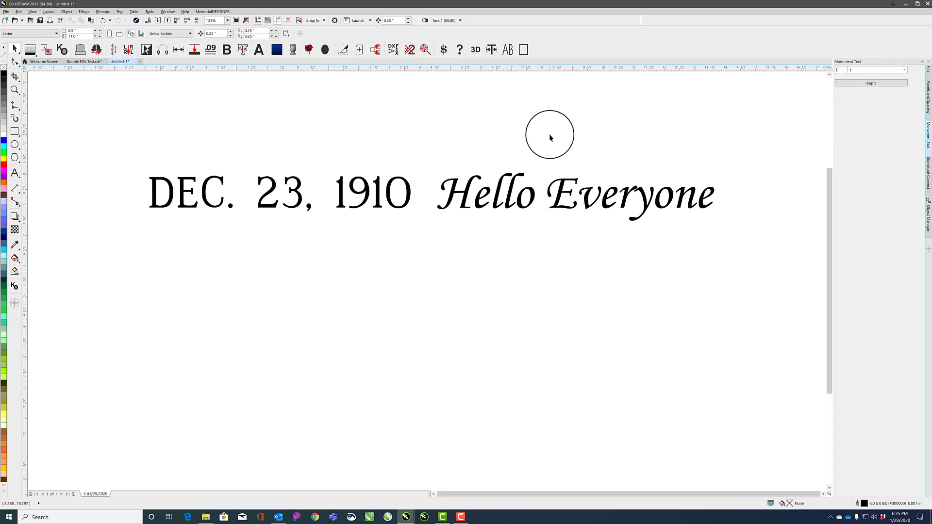